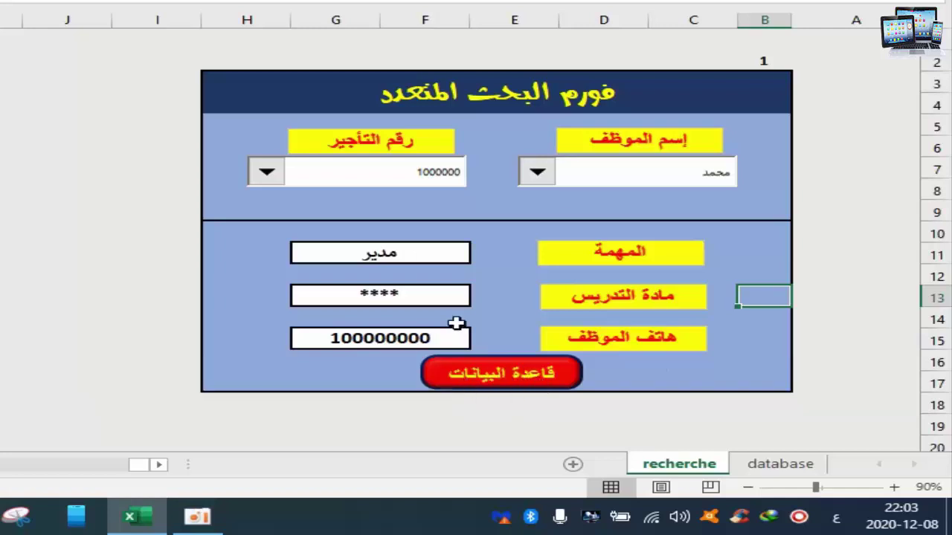
# Review the employee database sheet, return to the recherche form and choose the seventh employee in the employee name list.
pyautogui.click(491, 368)
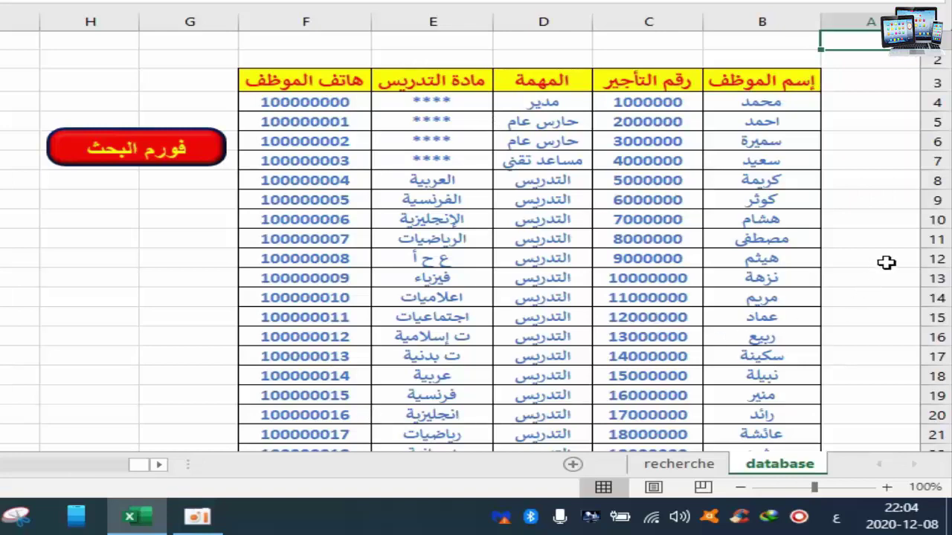
pyautogui.click(682, 465)
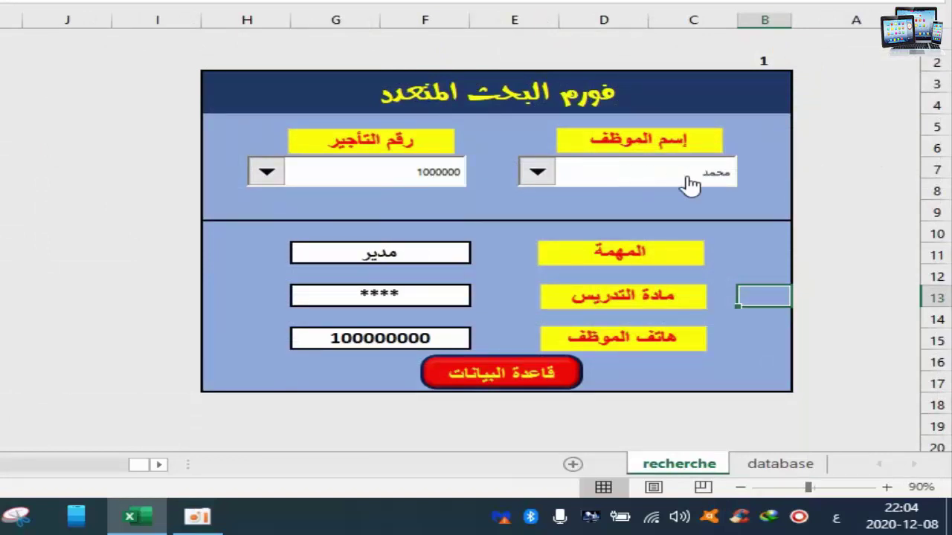
pyautogui.click(539, 175)
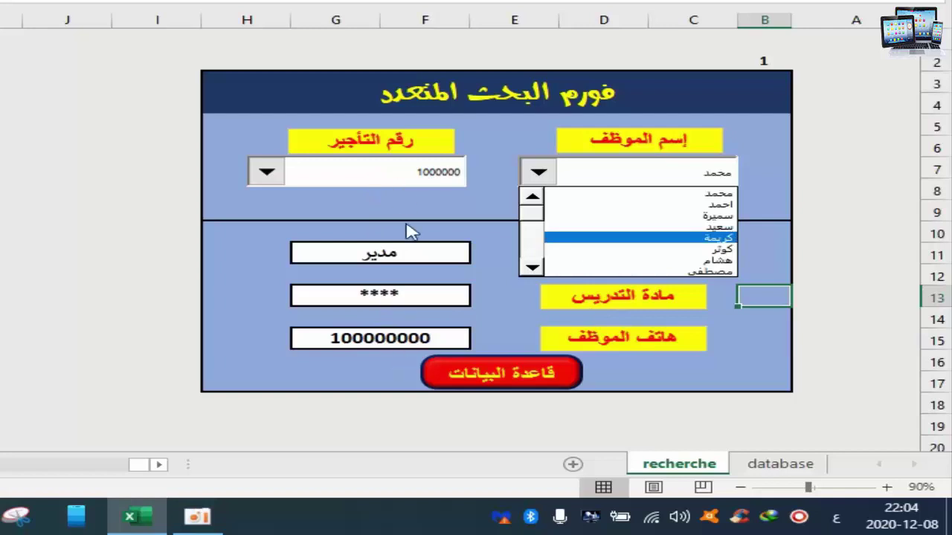
pyautogui.click(719, 261)
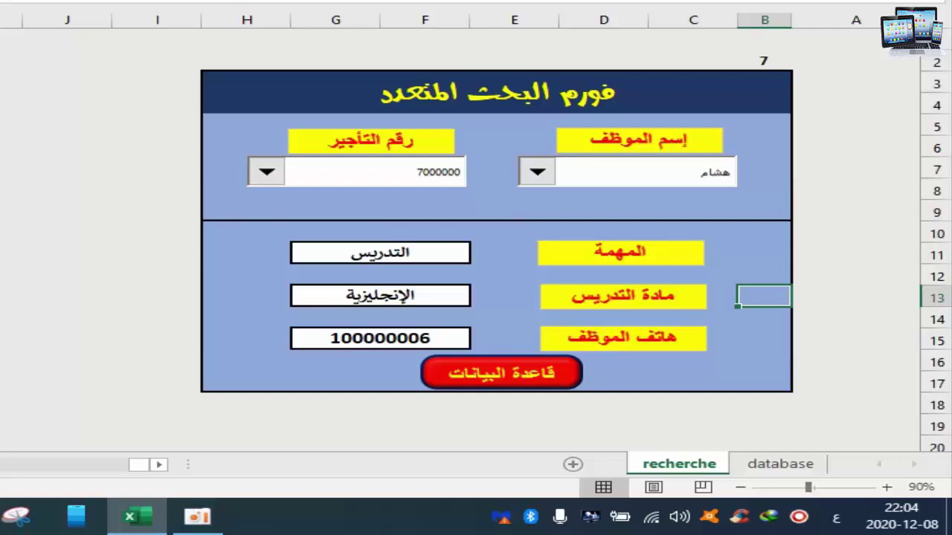
# Create a new blank workbook and set its sheet to right-to-left layout, with cell B4 selected.
pyautogui.press('super')
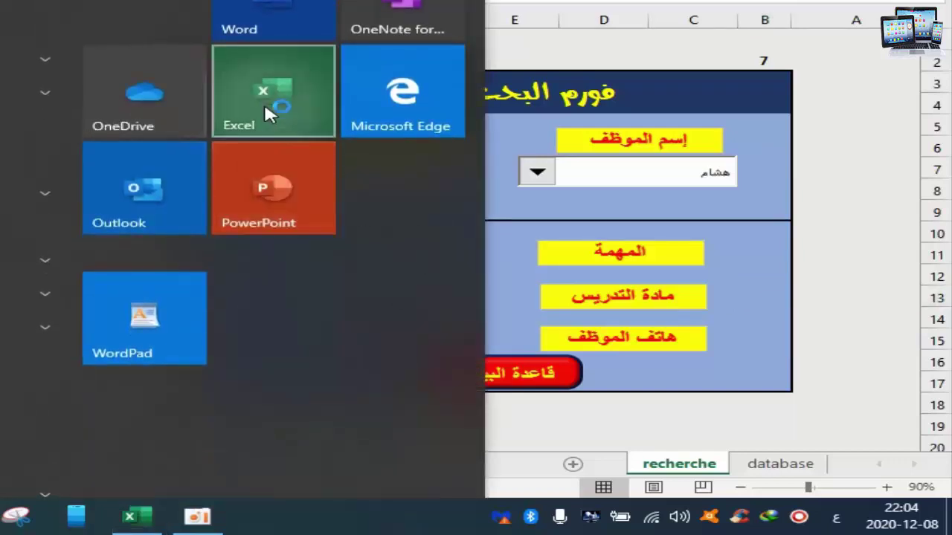
pyautogui.press('super')
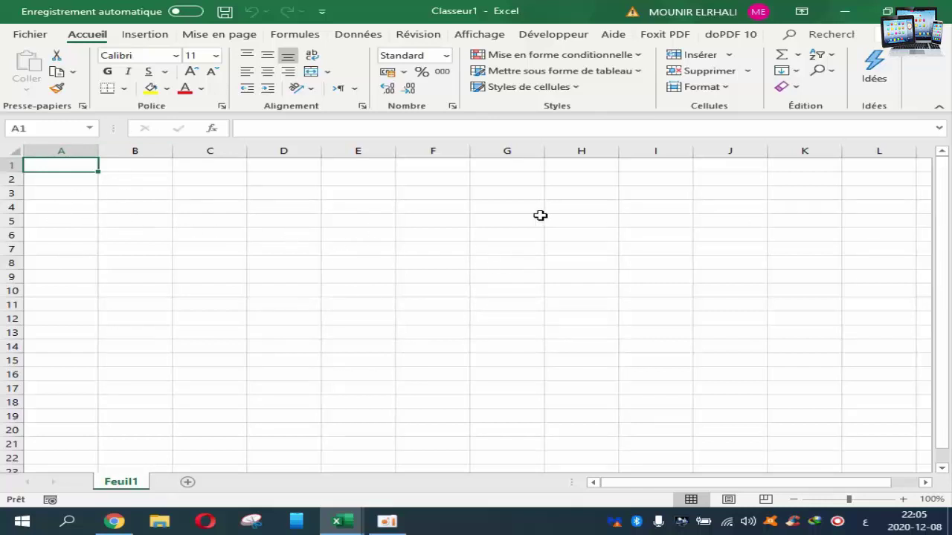
pyautogui.click(219, 35)
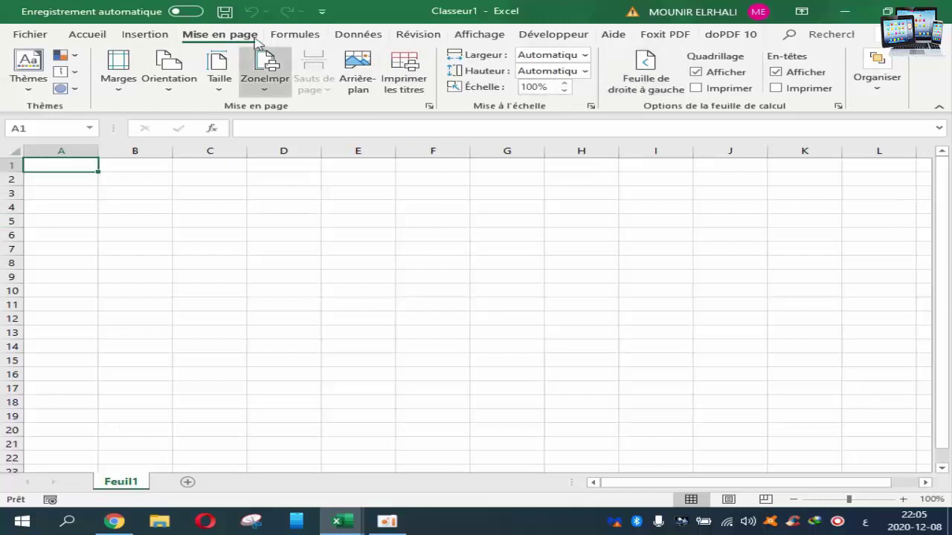
pyautogui.click(652, 75)
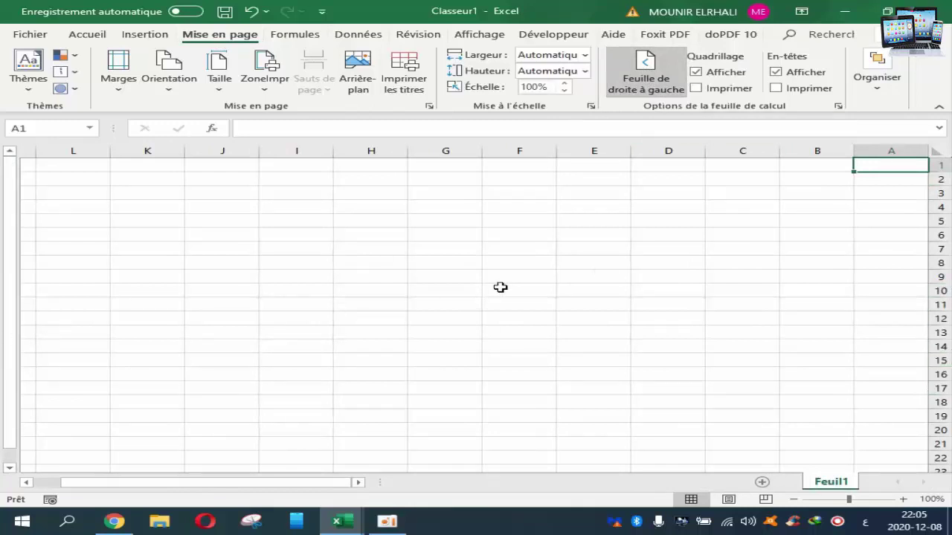
pyautogui.click(797, 211)
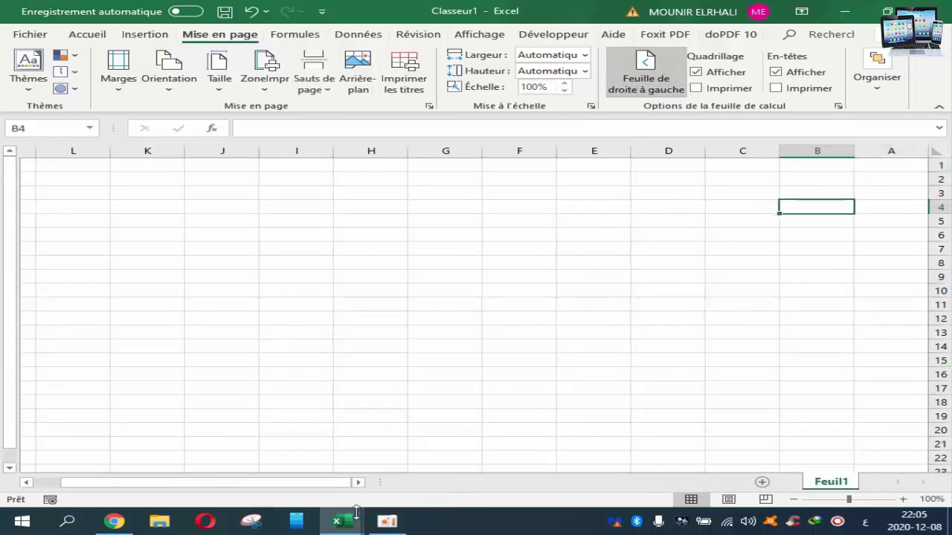
# Switch to the employee search workbook and copy the full employee table B3:F28 from the database sheet.
pyautogui.moveTo(356, 513)
pyautogui.click(183, 453)
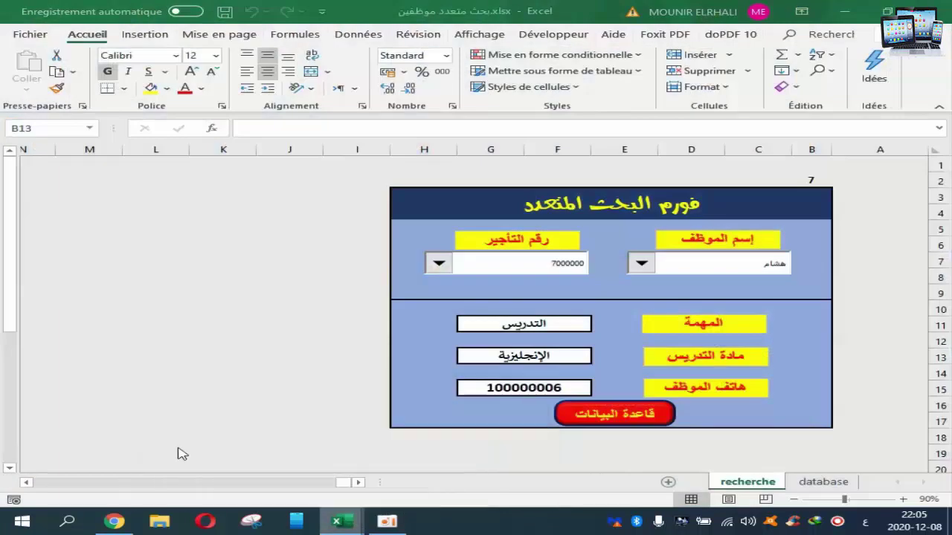
pyautogui.click(821, 481)
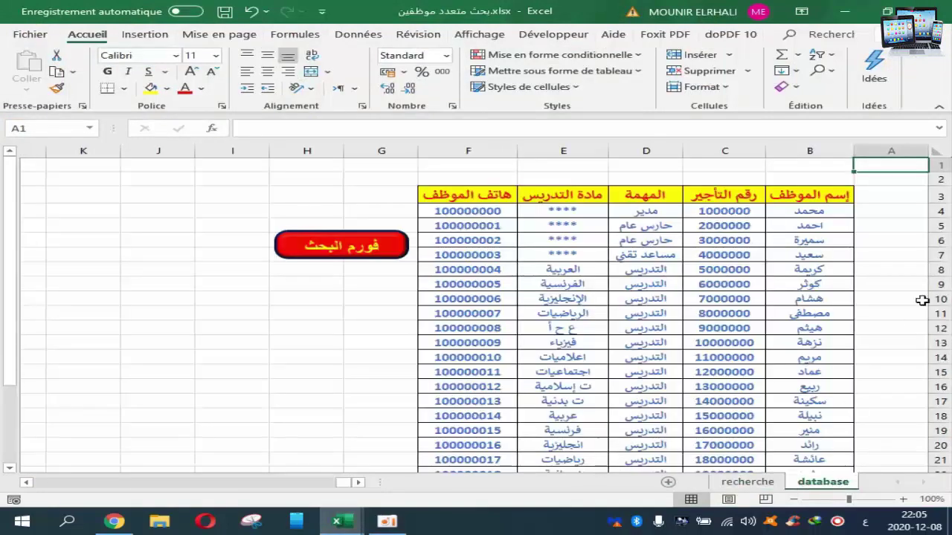
pyautogui.moveTo(830, 198); pyautogui.dragTo(495, 431)
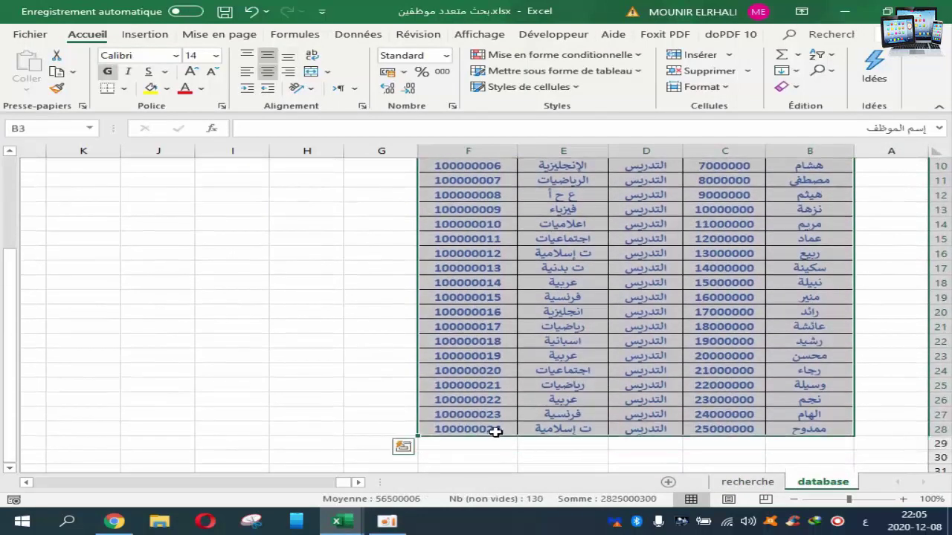
pyautogui.rightClick(496, 427)
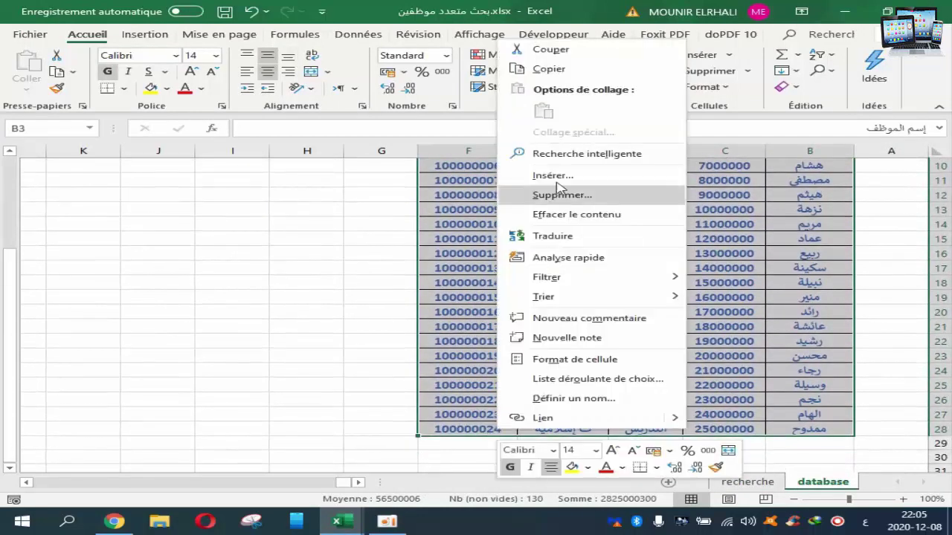
pyautogui.click(548, 68)
pyautogui.scroll(3, 711, 222)
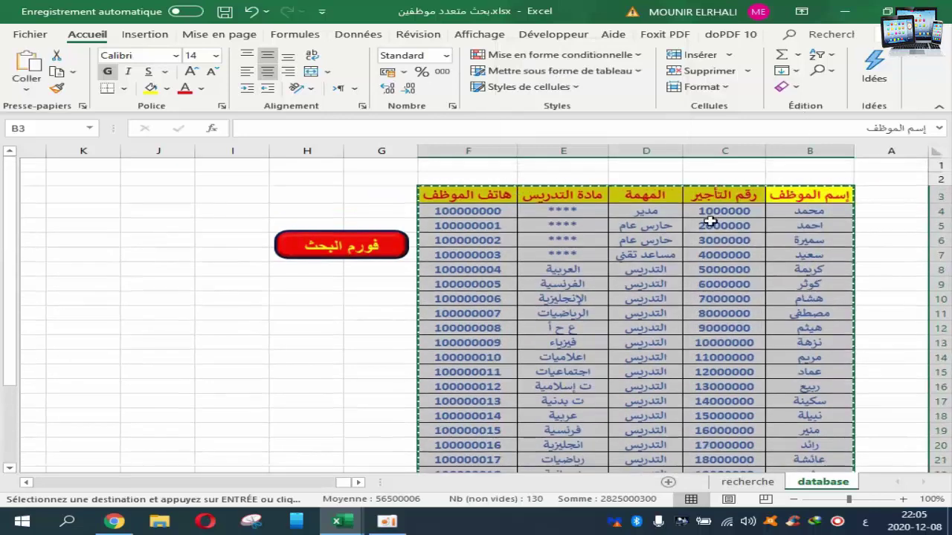
# Save and close the employee search workbook, keeping the copied table on the clipboard.
pyautogui.click(935, 12)
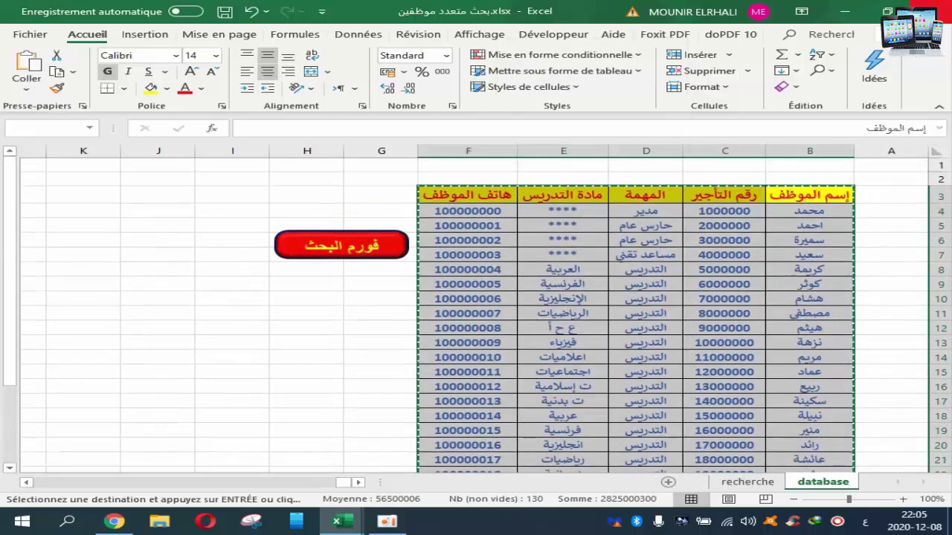
pyautogui.click(362, 279)
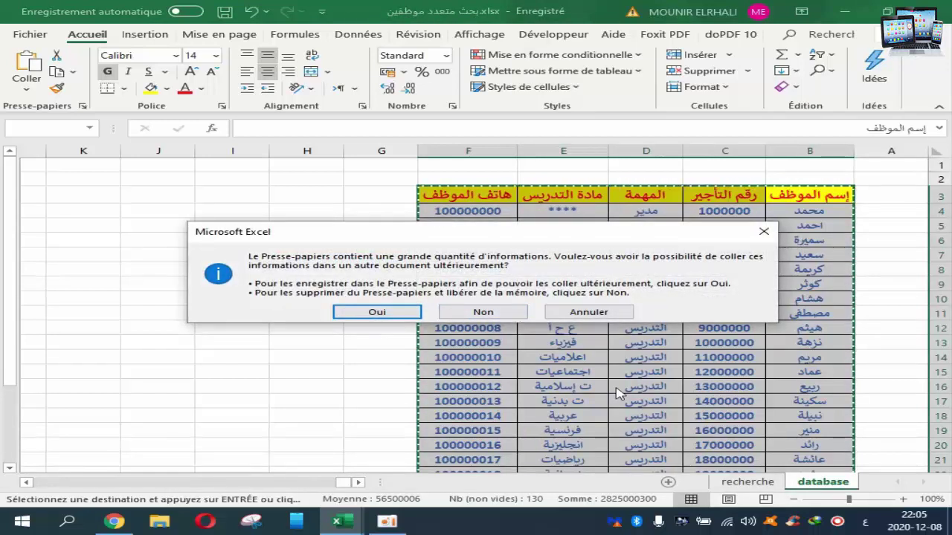
pyautogui.click(374, 315)
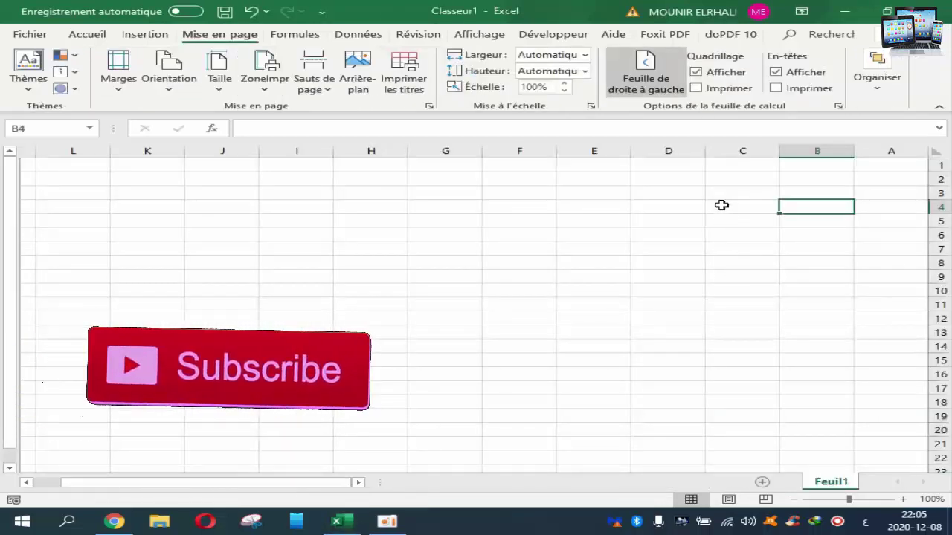
# Paste the copied employee table as plain text into the new workbook, starting at cell B4.
pyautogui.rightClick(793, 207)
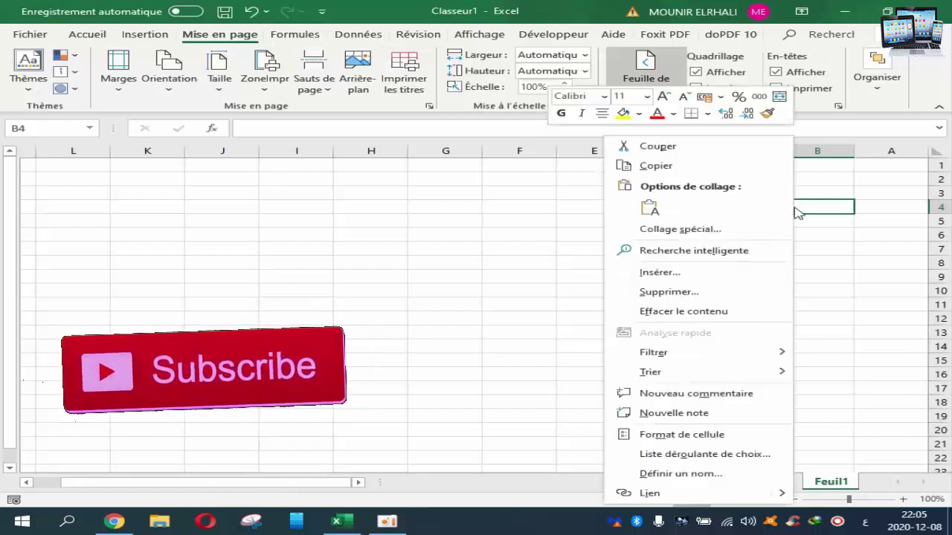
pyautogui.click(649, 209)
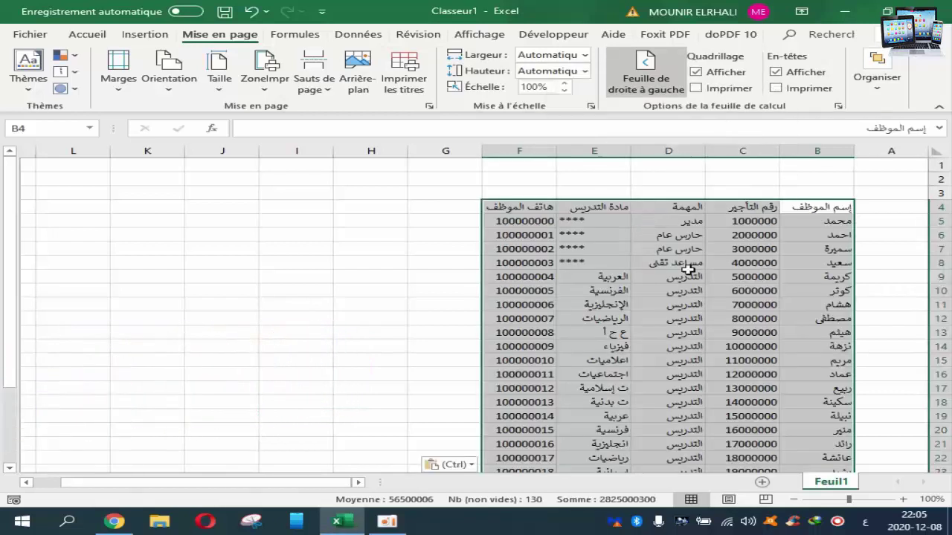
pyautogui.click(327, 278)
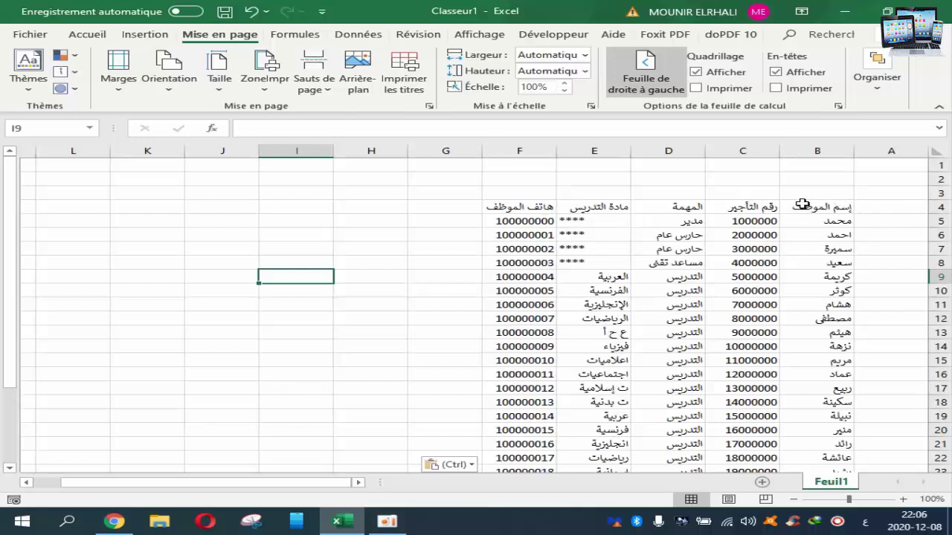
# Apply all borders to the whole employee table B4:F29.
pyautogui.moveTo(830, 208); pyautogui.dragTo(550, 445)
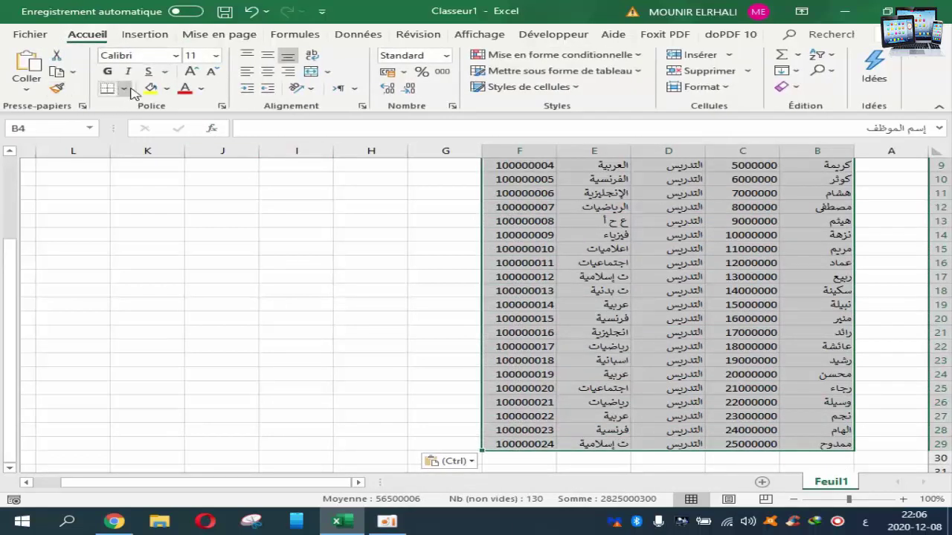
pyautogui.click(125, 88)
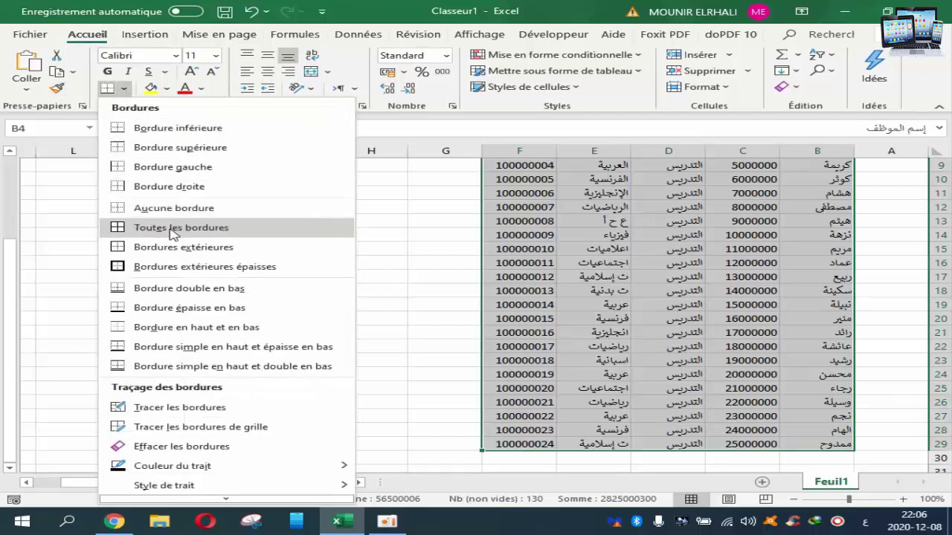
pyautogui.click(185, 230)
pyautogui.scroll(3, 183, 230)
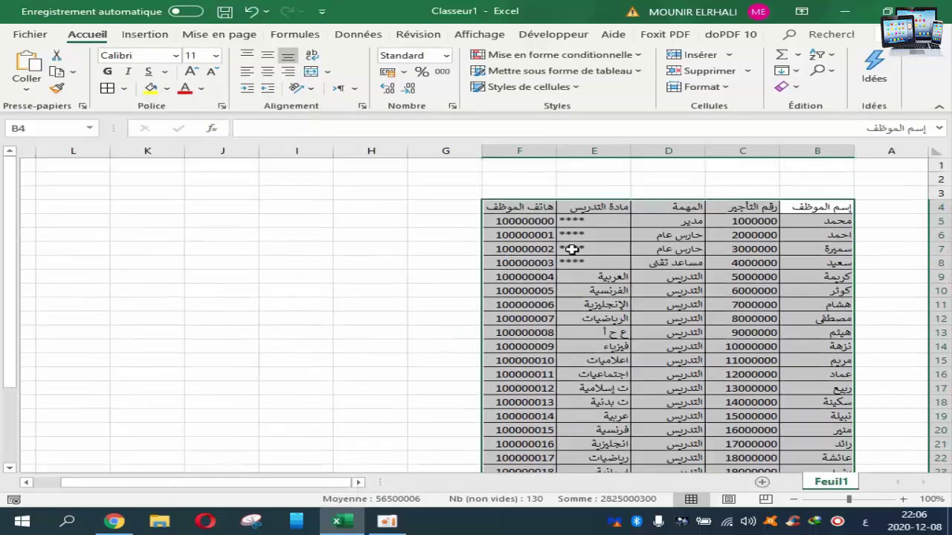
pyautogui.click(363, 329)
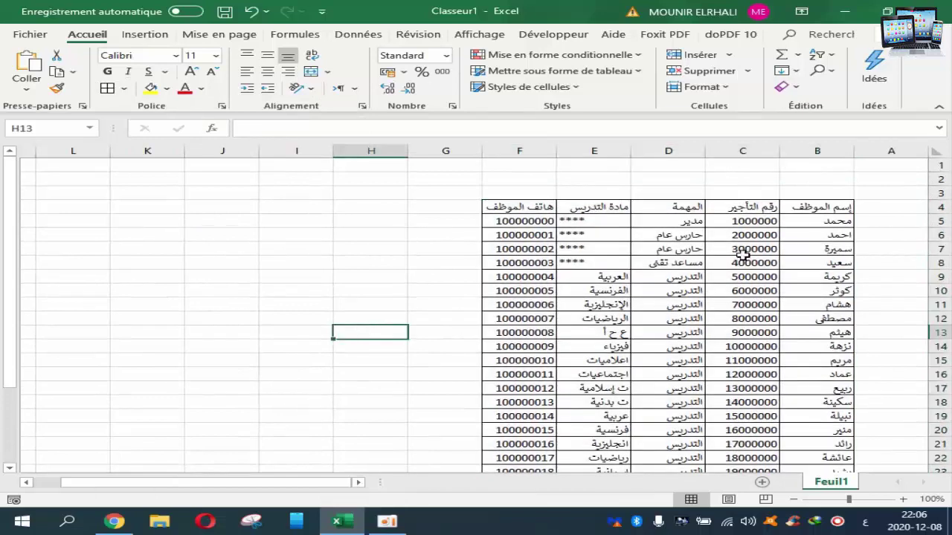
# Format the header row B4:F4 as bold, size 12 and centred, with a yellow fill and red text.
pyautogui.moveTo(844, 207); pyautogui.dragTo(538, 209)
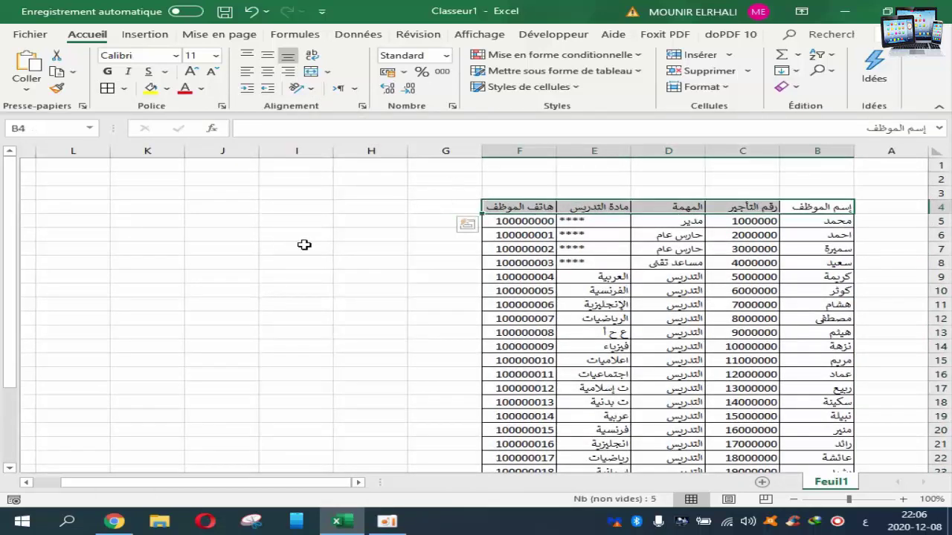
pyautogui.click(107, 72)
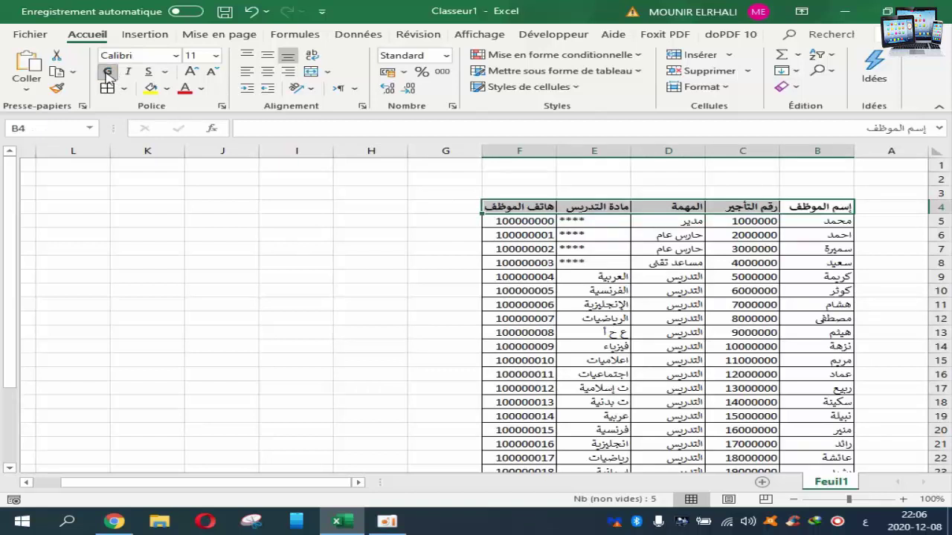
pyautogui.click(189, 73)
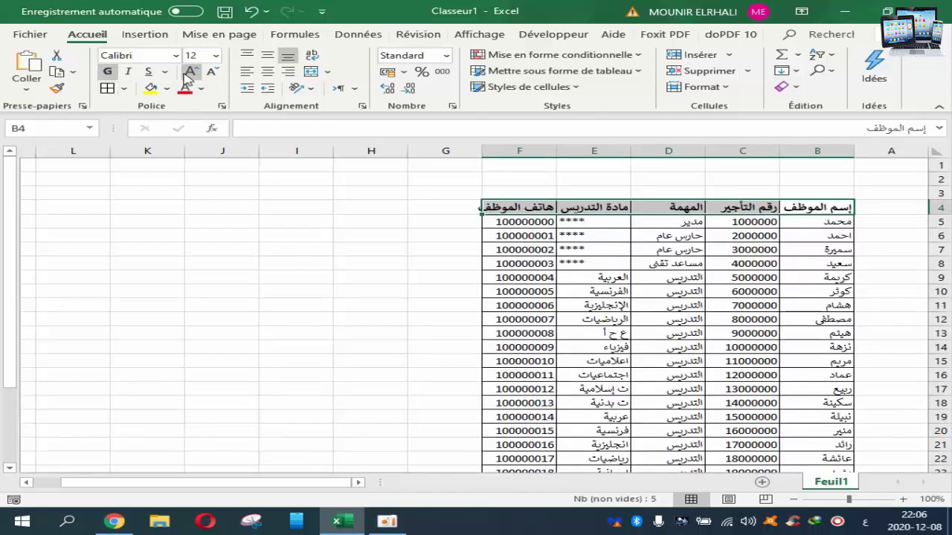
pyautogui.click(267, 71)
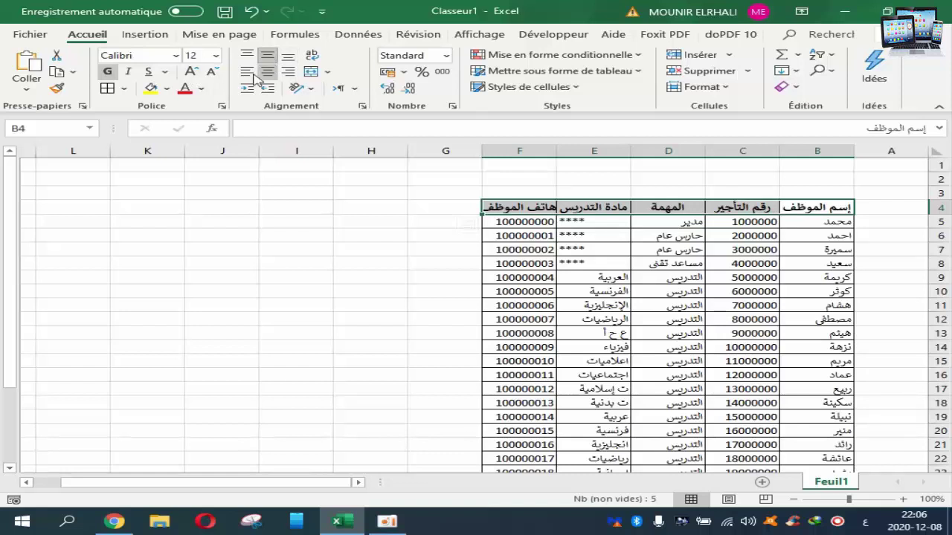
pyautogui.click(151, 89)
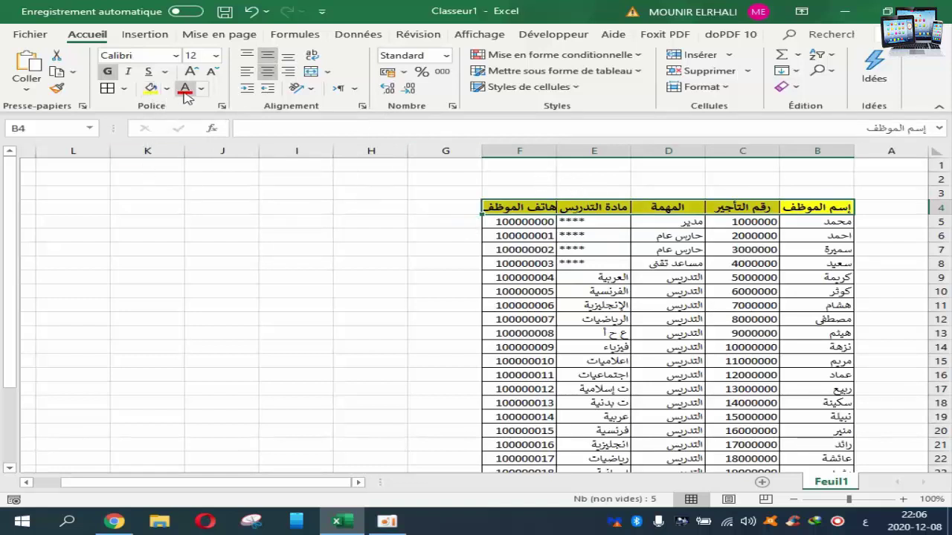
pyautogui.click(185, 89)
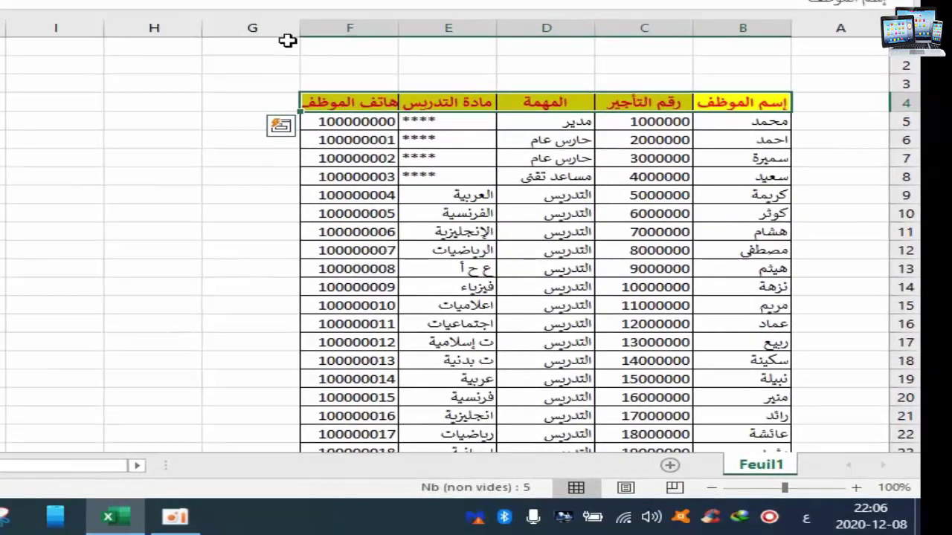
# Widen column F slightly so its employee phone header fits inside the cell.
pyautogui.moveTo(299, 27); pyautogui.dragTo(289, 27)
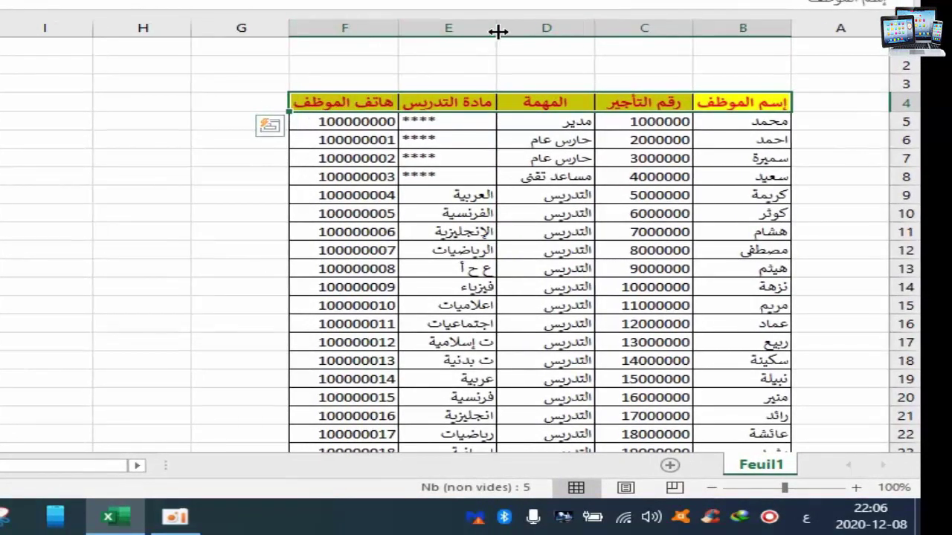
pyautogui.press('Escape')
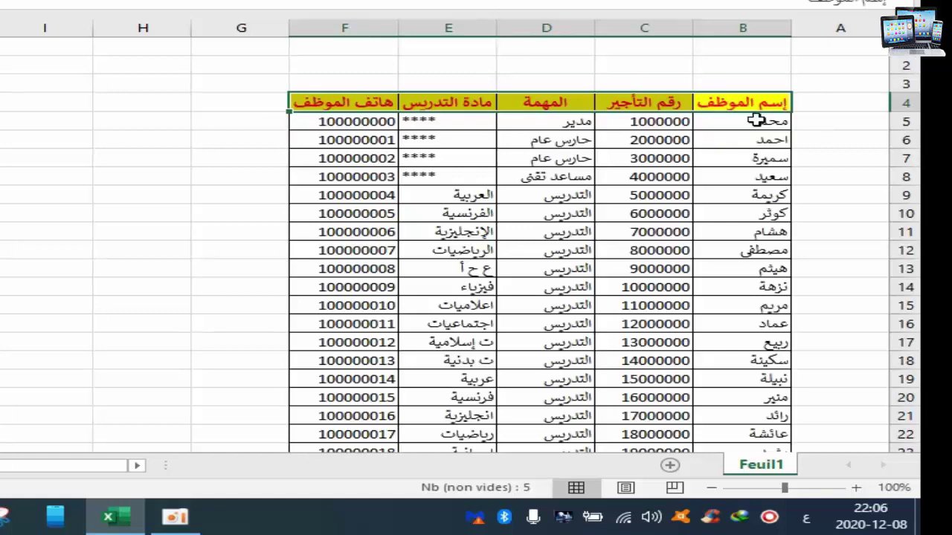
pyautogui.click(159, 195)
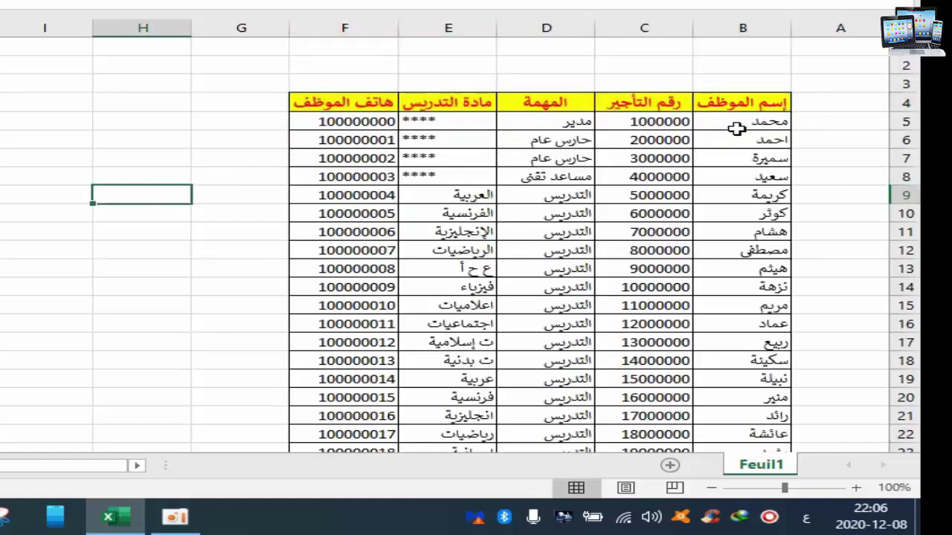
# Make the employee data rows below the header bold and centre them horizontally and vertically.
pyautogui.moveTo(754, 123); pyautogui.dragTo(340, 408)
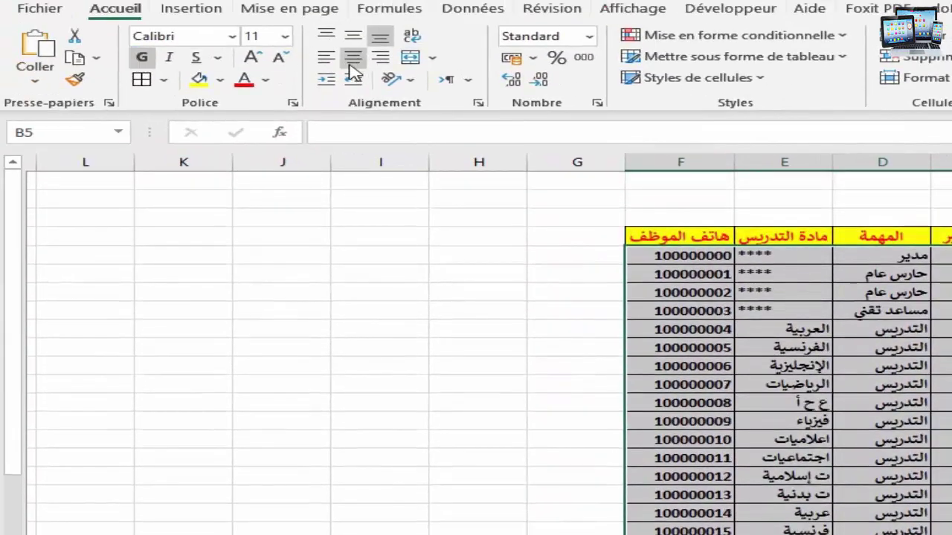
pyautogui.click(286, 31)
pyautogui.click(354, 37)
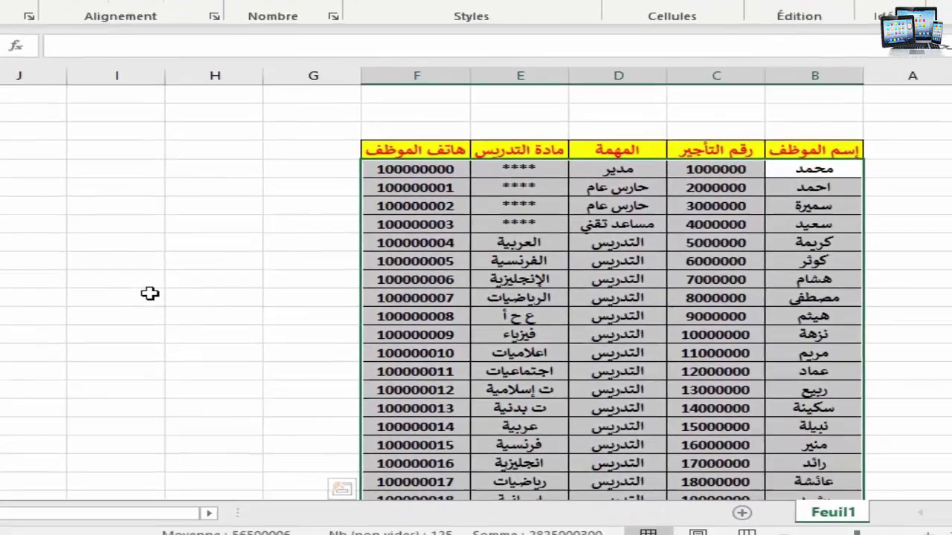
# Rename the employee table's sheet Feuil1 as database.
pyautogui.click(150, 293)
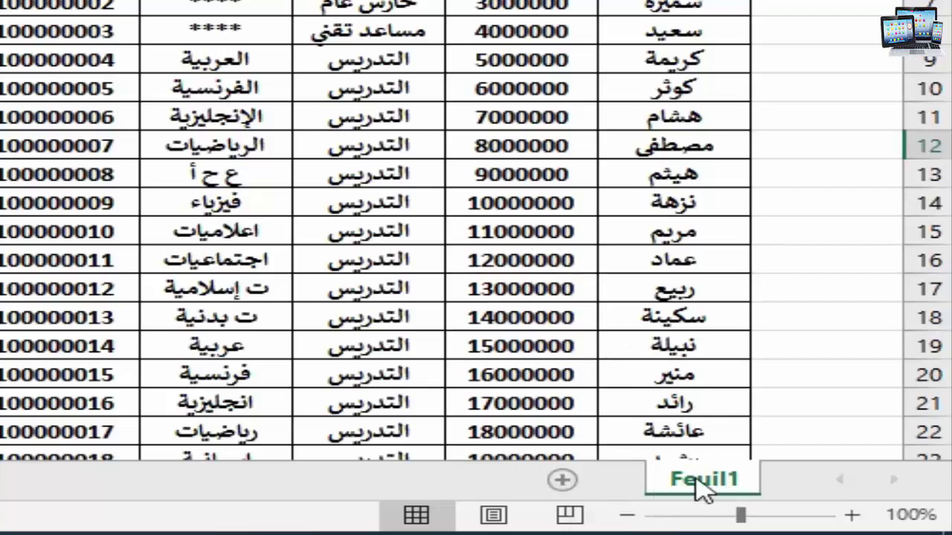
pyautogui.doubleClick(703, 482)
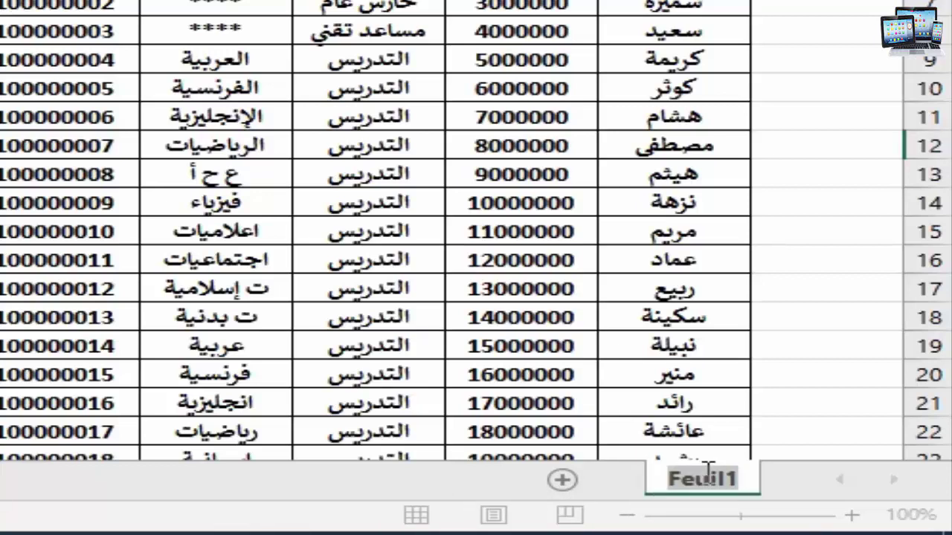
pyautogui.write('dat')
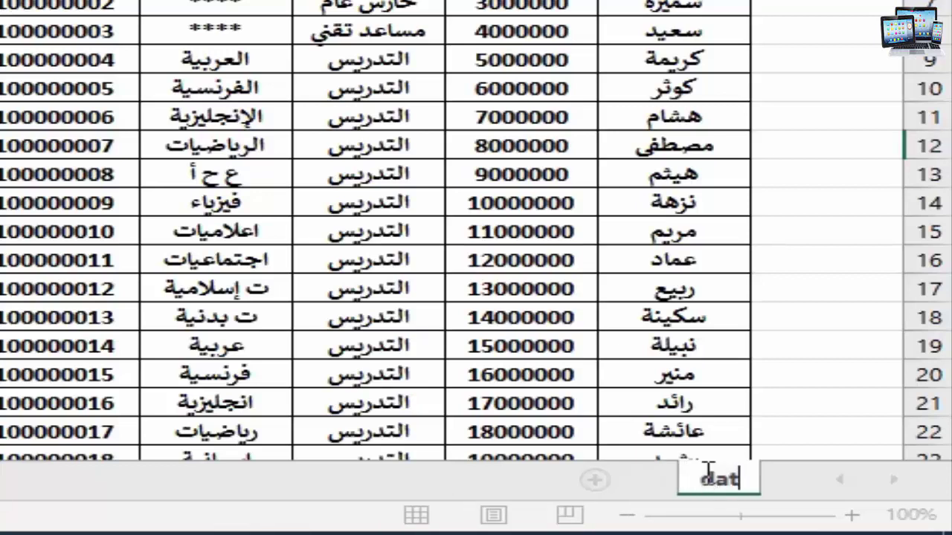
pyautogui.write('abase')
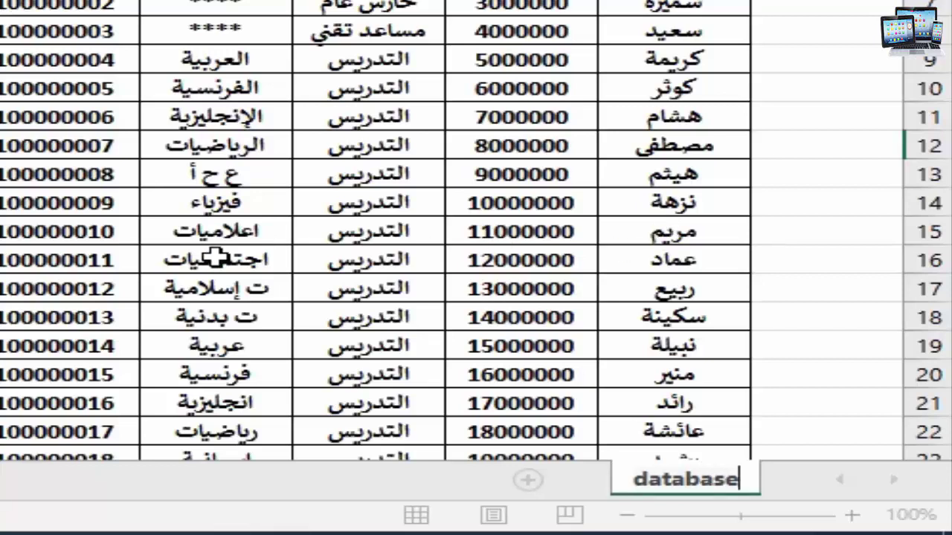
pyautogui.click(204, 260)
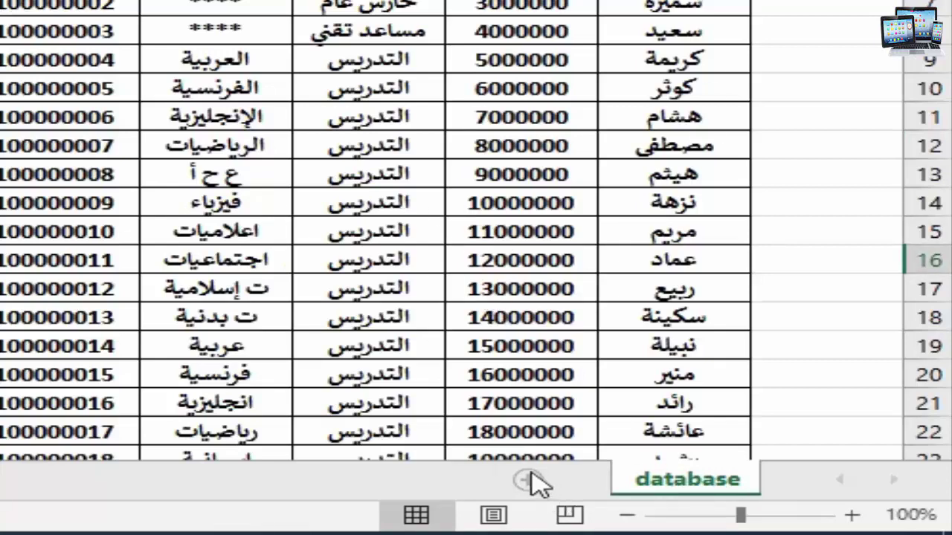
# Add a new worksheet to the workbook and set it to right-to-left direction.
pyautogui.click(529, 481)
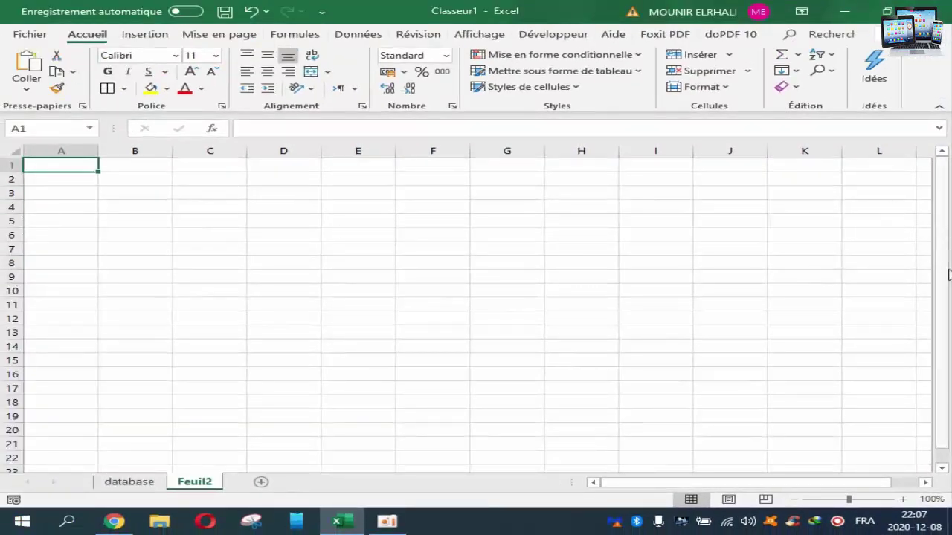
pyautogui.click(214, 35)
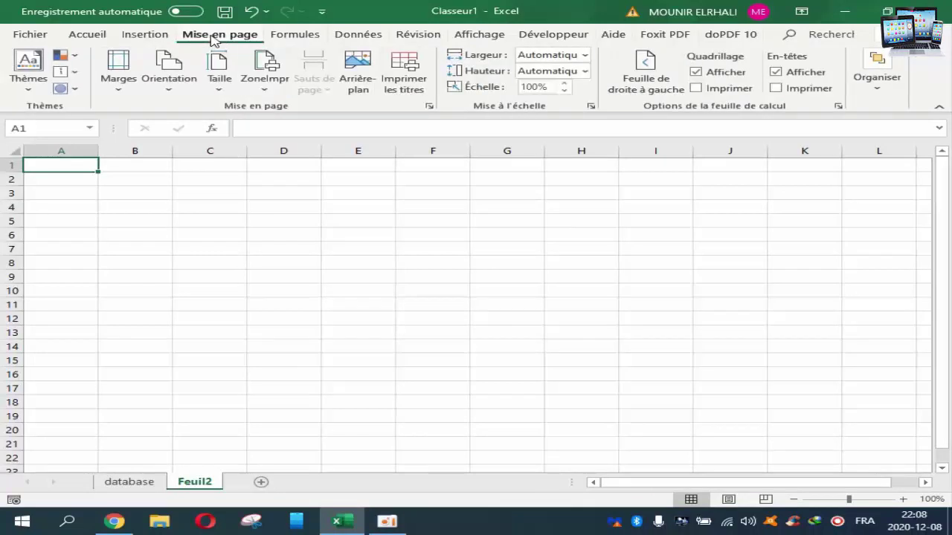
pyautogui.click(633, 71)
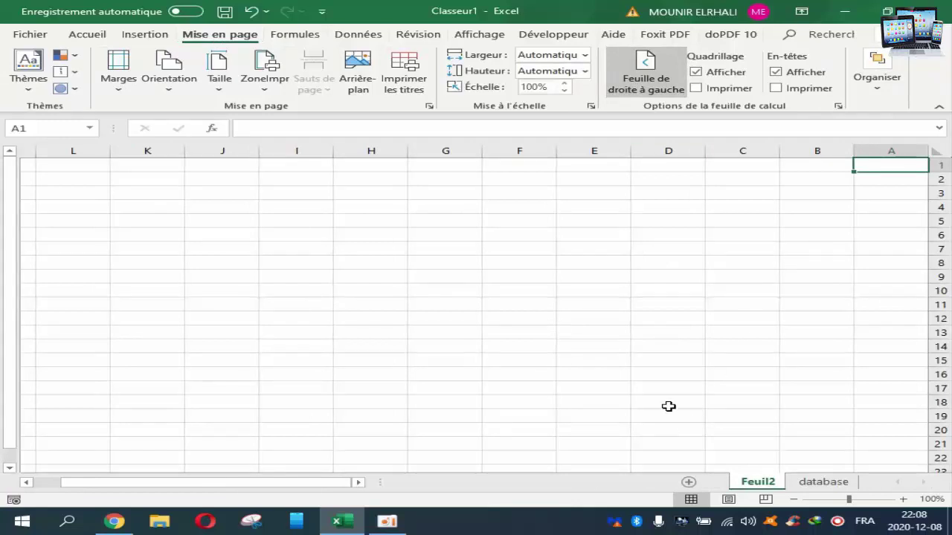
# Format all cells of the new sheet as bold, size 12, and centred both vertically and horizontally.
pyautogui.click(935, 151)
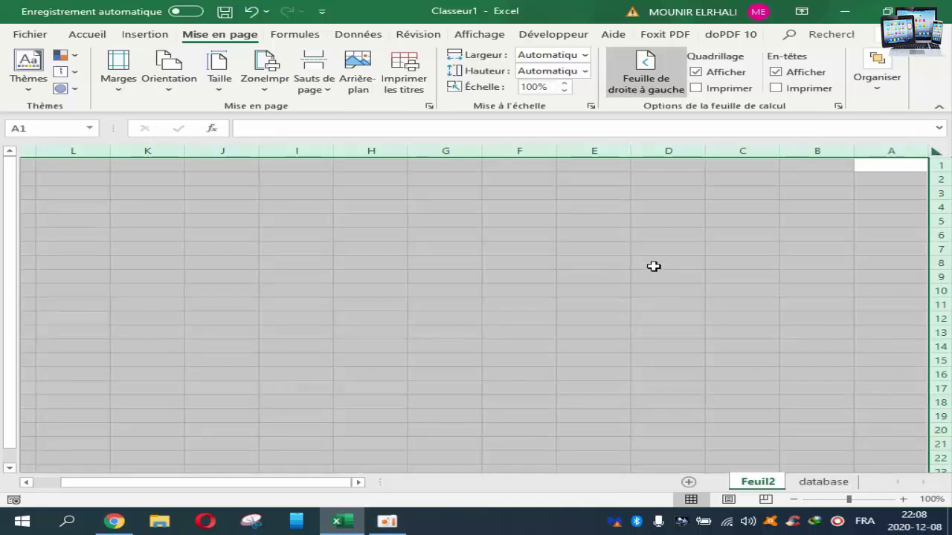
pyautogui.click(91, 35)
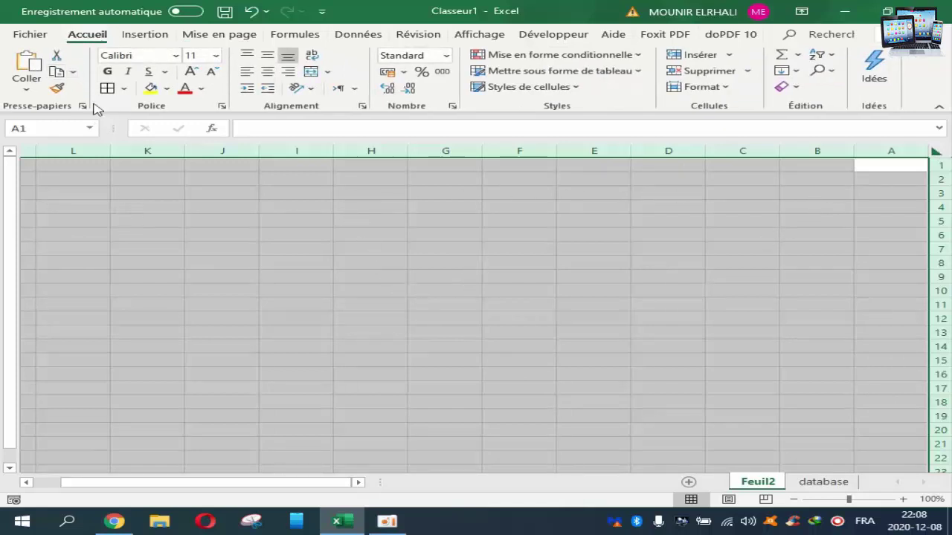
pyautogui.click(107, 72)
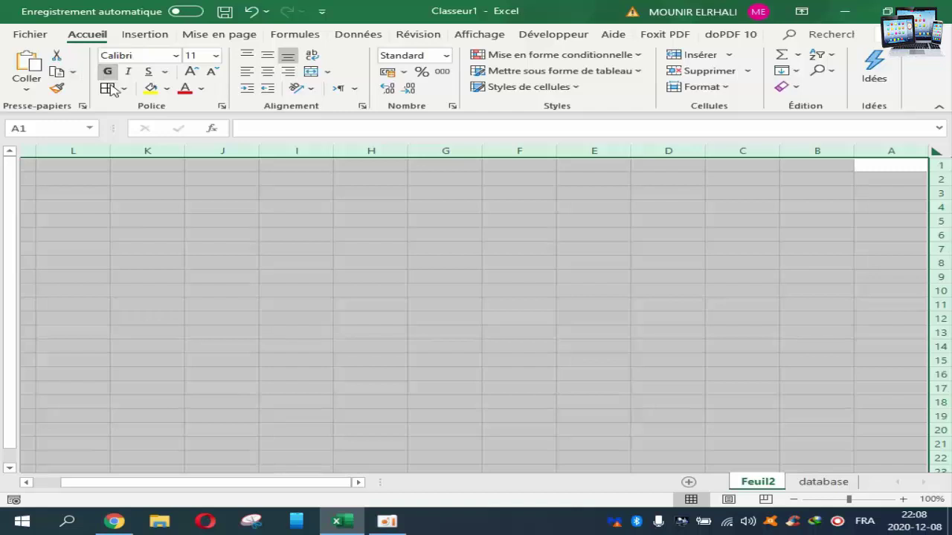
pyautogui.click(192, 71)
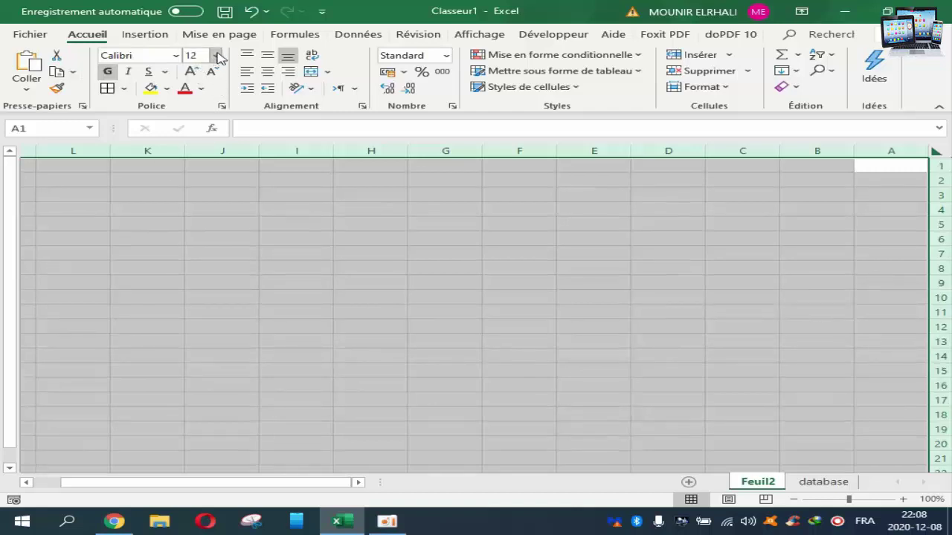
pyautogui.click(269, 59)
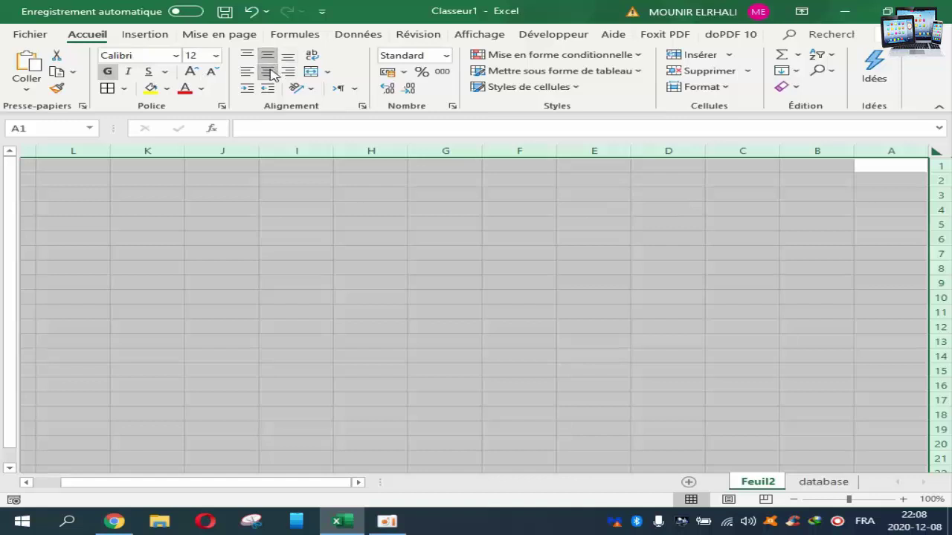
pyautogui.click(269, 72)
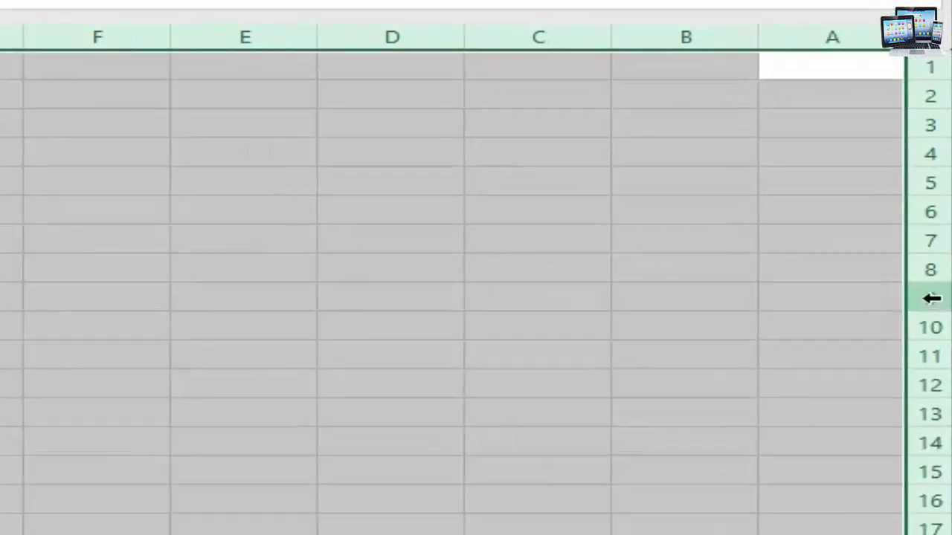
# Set the height of all rows on the new sheet to 20.
pyautogui.rightClick(931, 299)
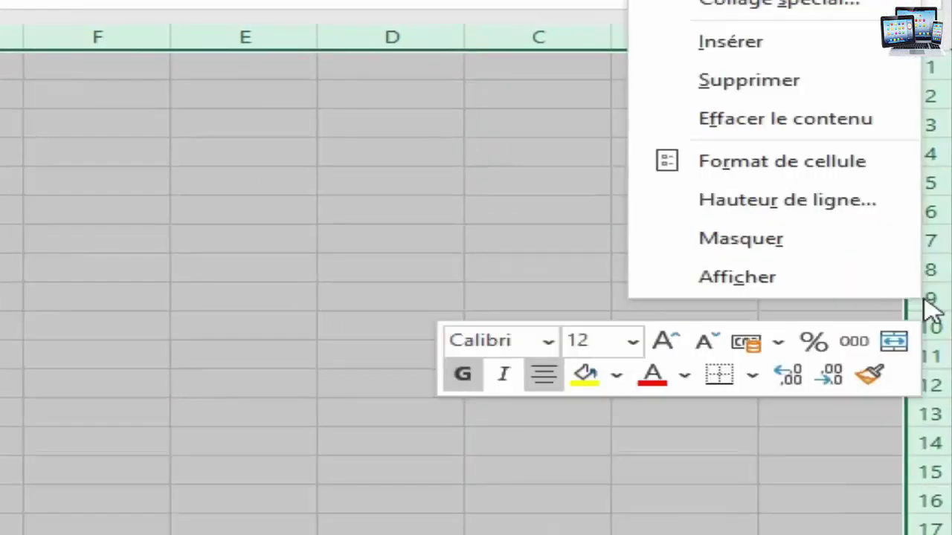
pyautogui.click(755, 216)
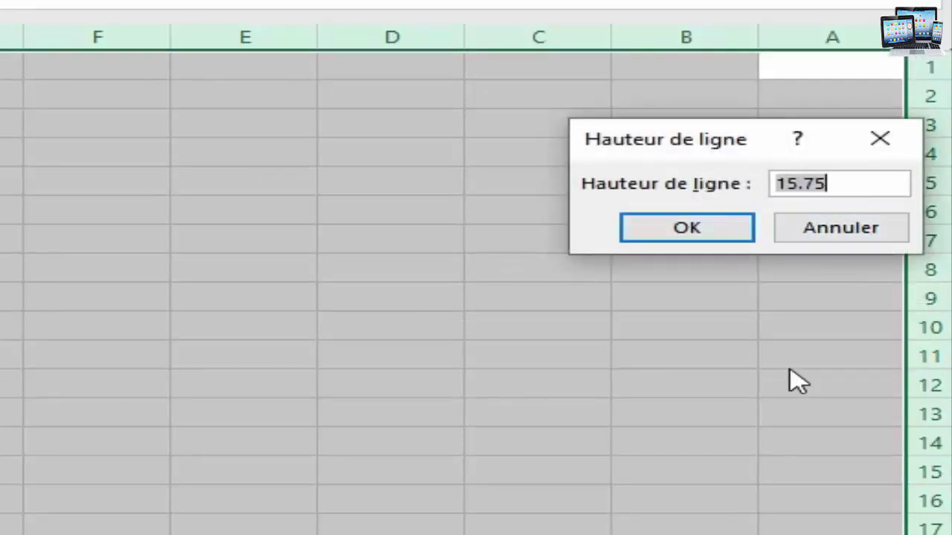
pyautogui.write('20')
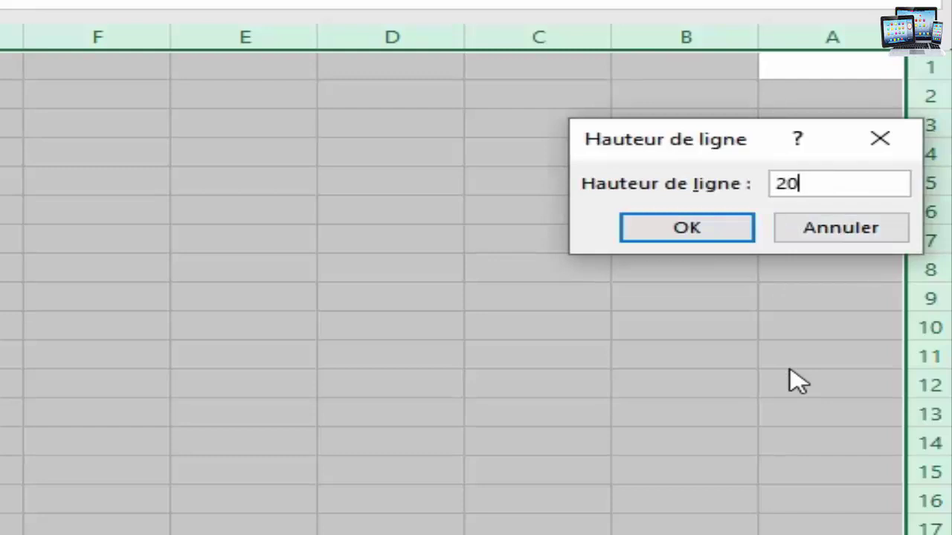
pyautogui.click(731, 228)
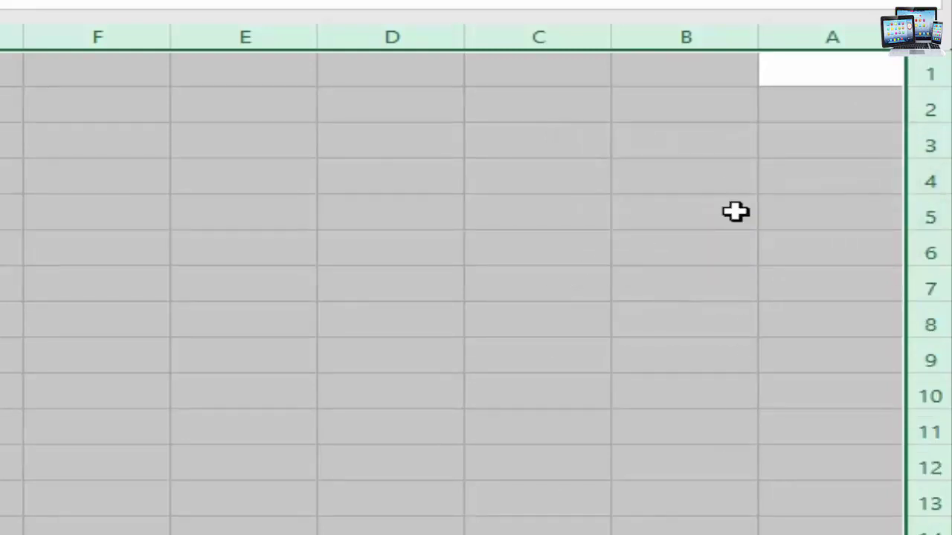
pyautogui.click(434, 366)
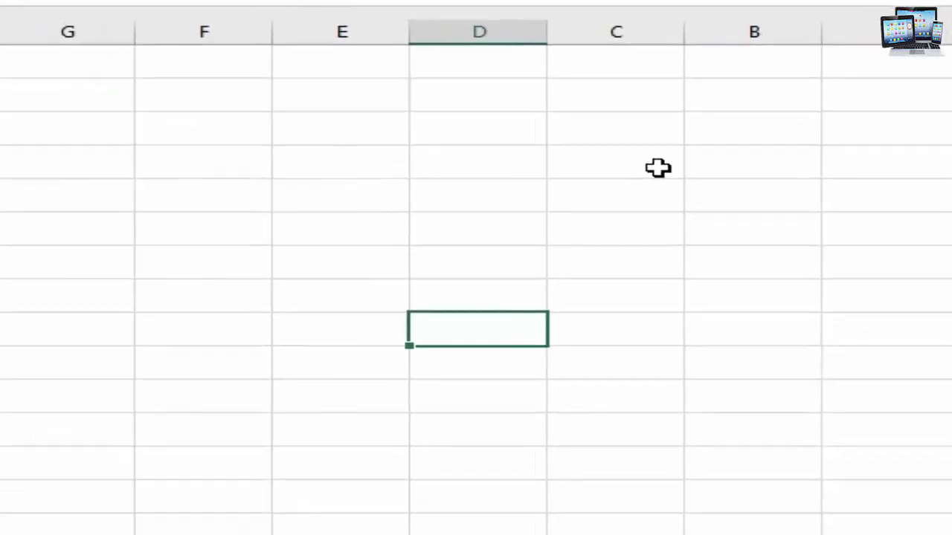
# Fill the range C4:I18 with the medium light blue theme colour as the search form's background.
pyautogui.moveTo(658, 168); pyautogui.dragTo(0, 366)
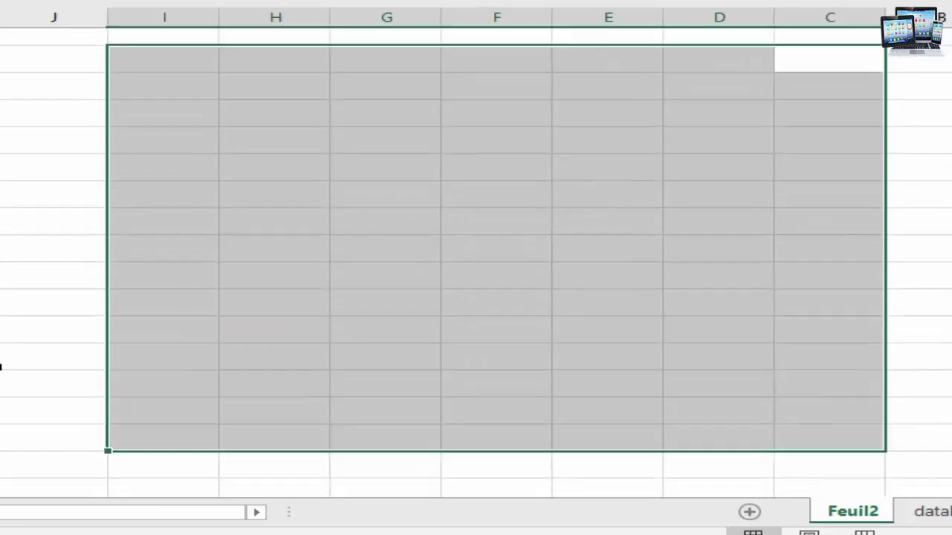
pyautogui.scroll(-1, 0, 366)
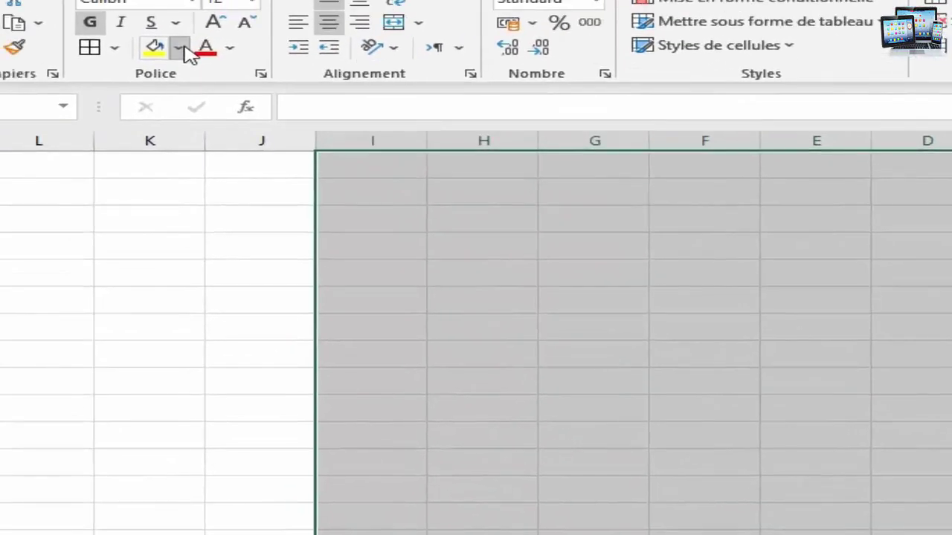
pyautogui.click(180, 48)
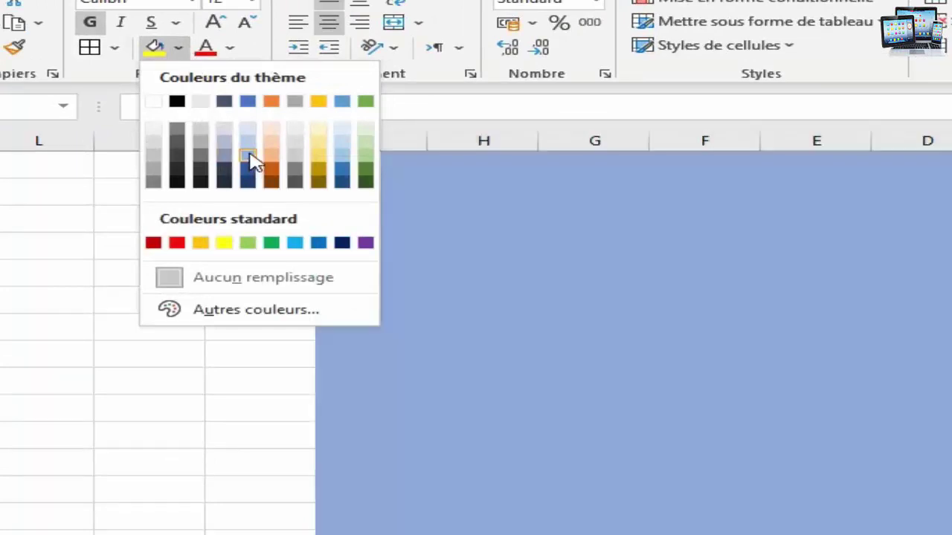
pyautogui.click(247, 157)
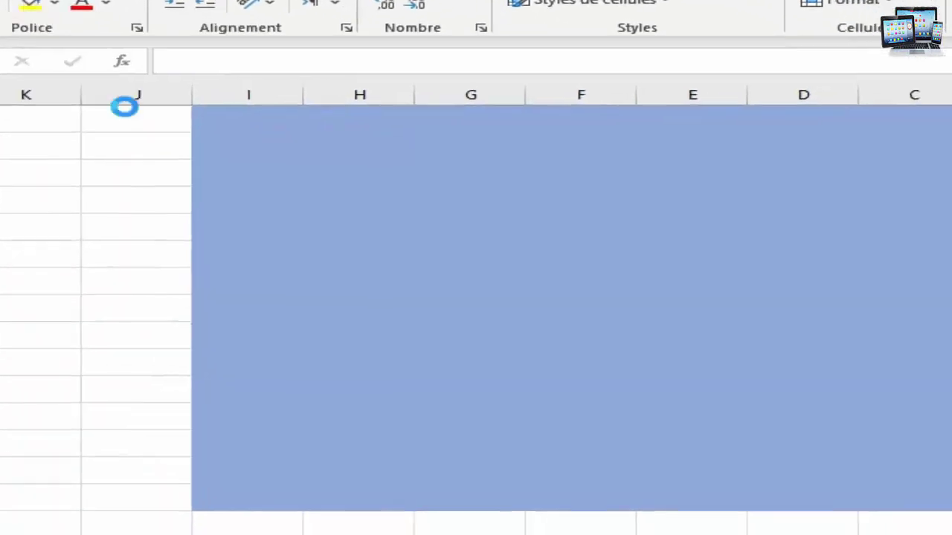
pyautogui.scroll(1, 84, 330)
pyautogui.scroll(-1, 84, 331)
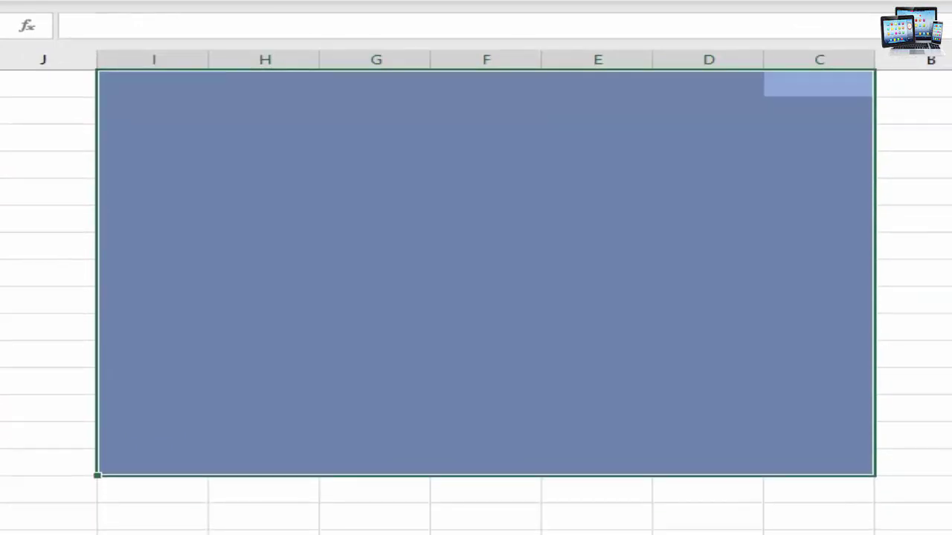
pyautogui.click(84, 330)
pyautogui.scroll(1, 84, 330)
pyautogui.scroll(1, 84, 330)
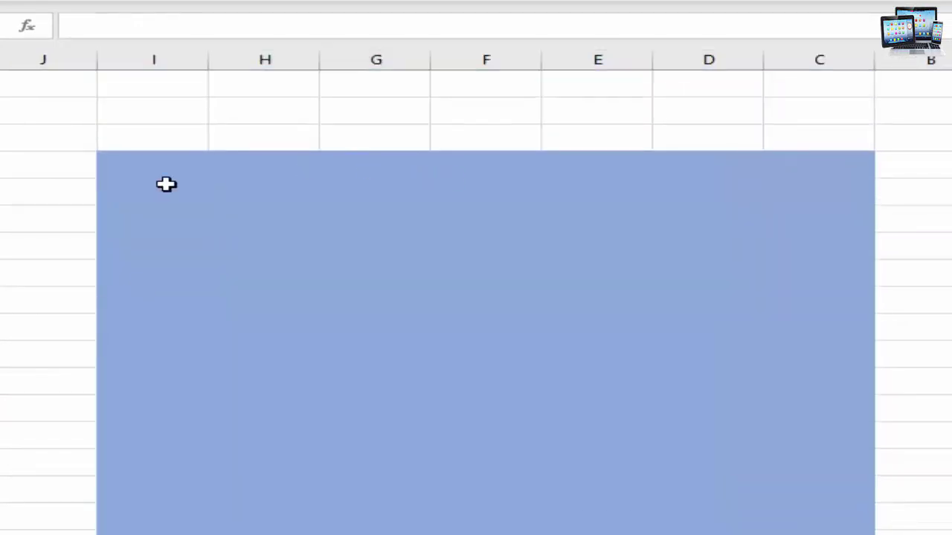
# Merge and centre the top two rows of the blue block, C4:I5, into one title cell.
pyautogui.moveTo(123, 162); pyautogui.dragTo(827, 197)
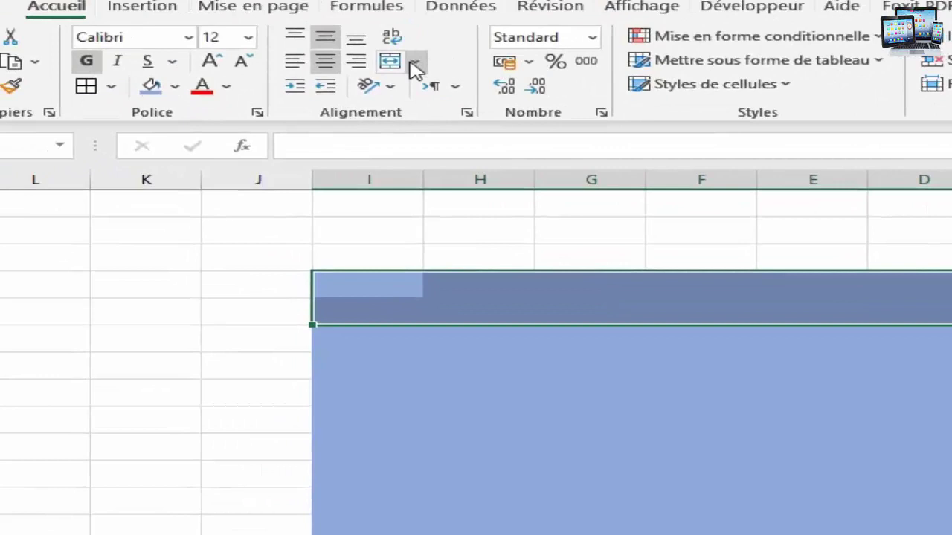
pyautogui.click(411, 64)
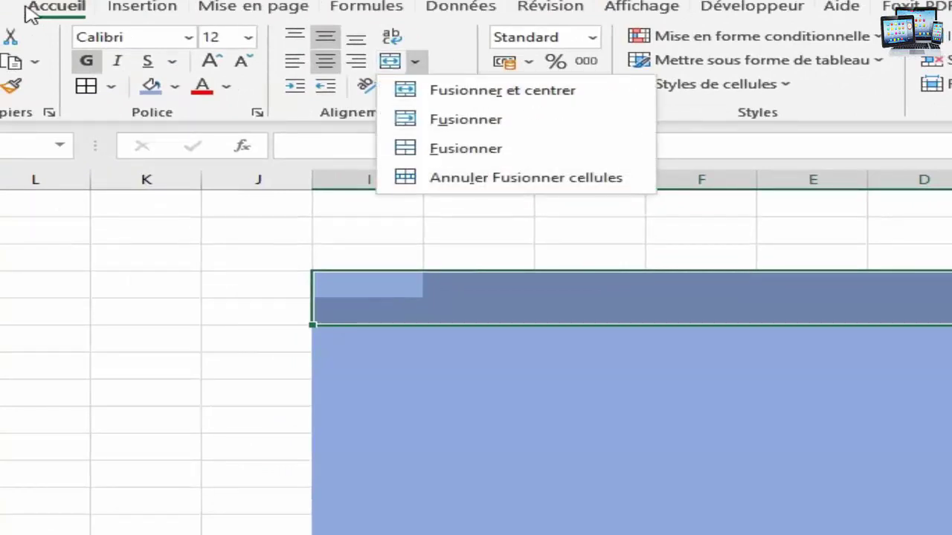
pyautogui.click(506, 90)
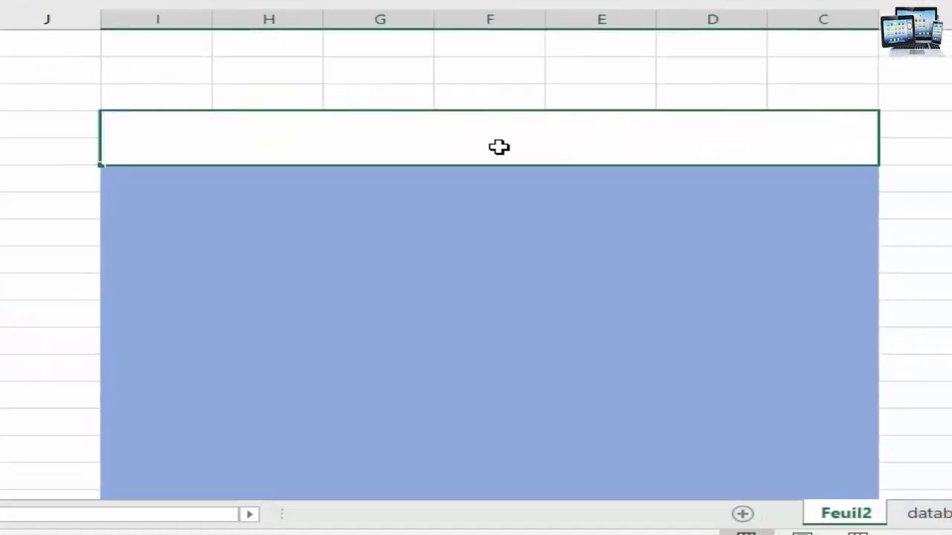
# Enter the form title "فورم البحث المتعدد" in the merged cell at the top of the blue block.
pyautogui.write('ف')
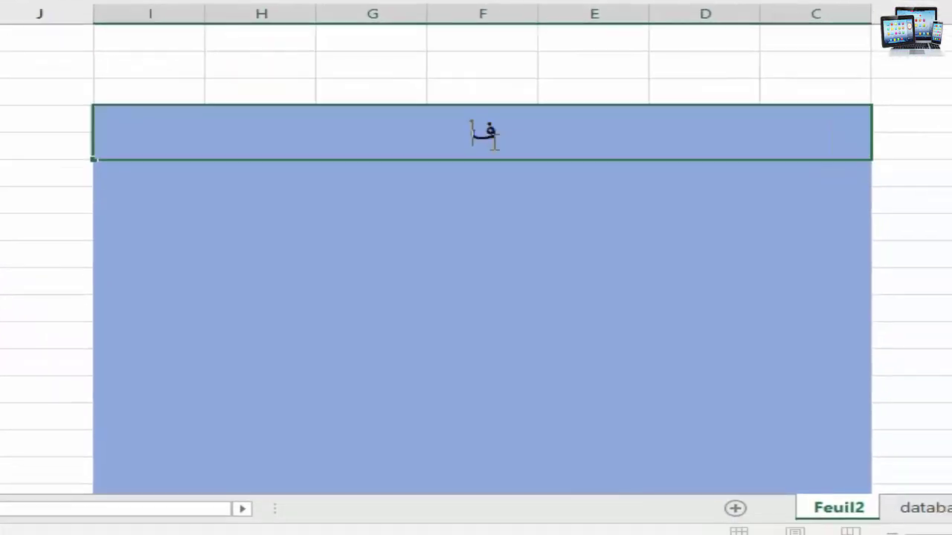
pyautogui.write('ورم البح')
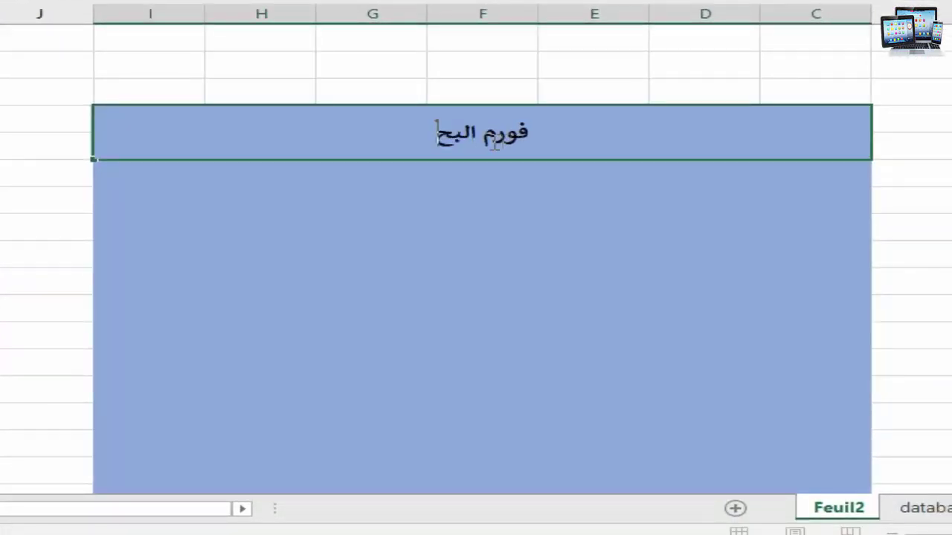
pyautogui.write('ث الم')
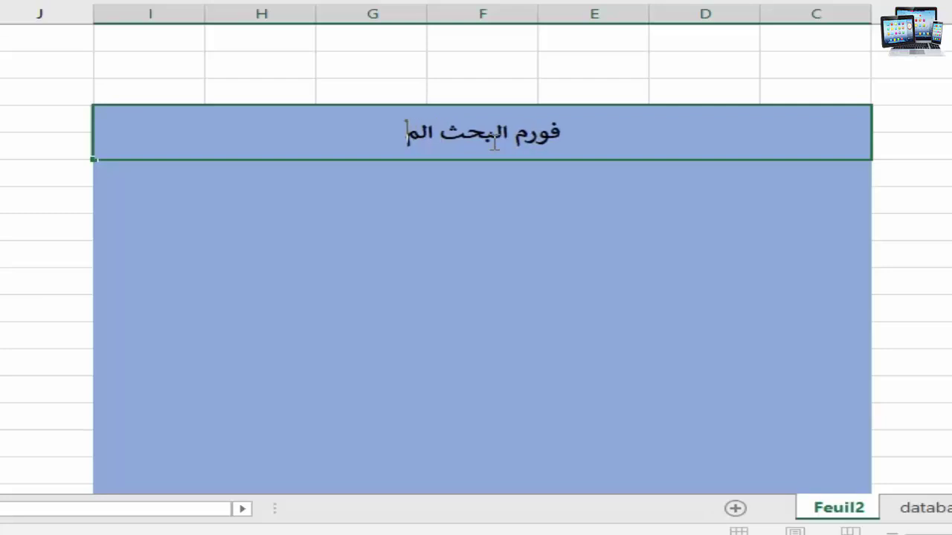
pyautogui.write('تعدد')
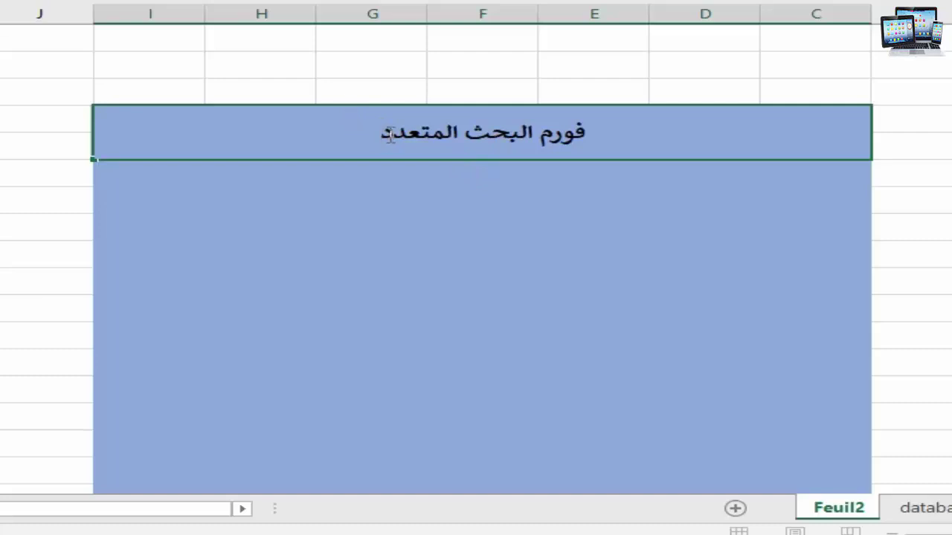
# Colour the form title text in the merged cell standard yellow.
pyautogui.moveTo(377, 132); pyautogui.dragTo(610, 124)
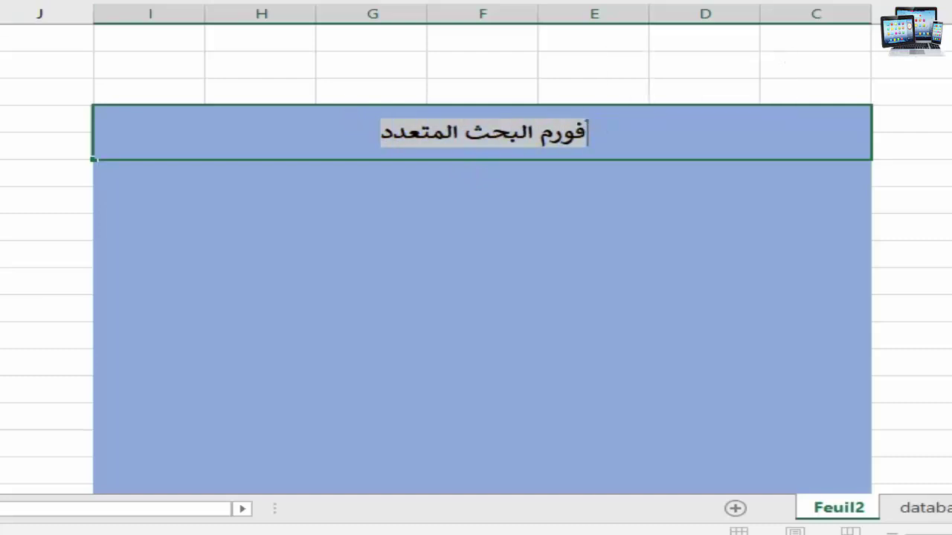
pyautogui.click(15, 1)
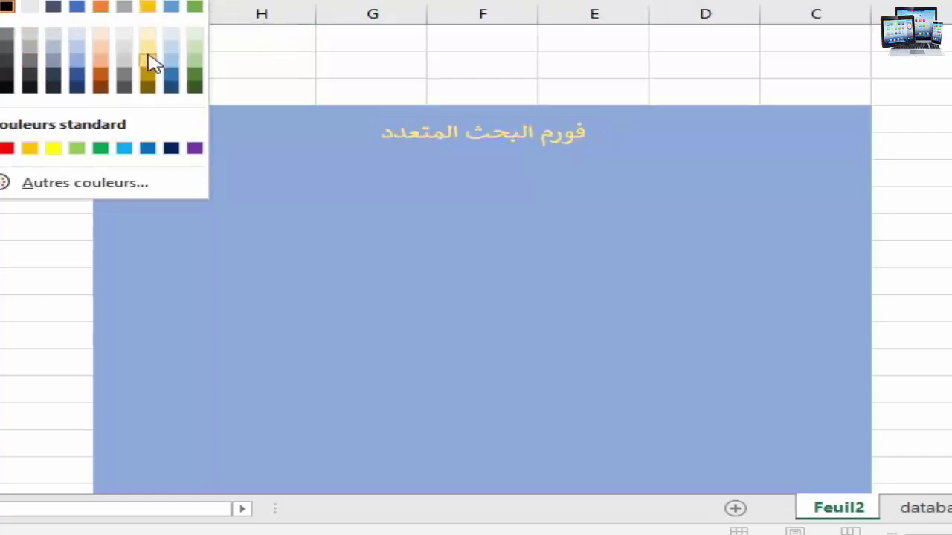
pyautogui.click(52, 148)
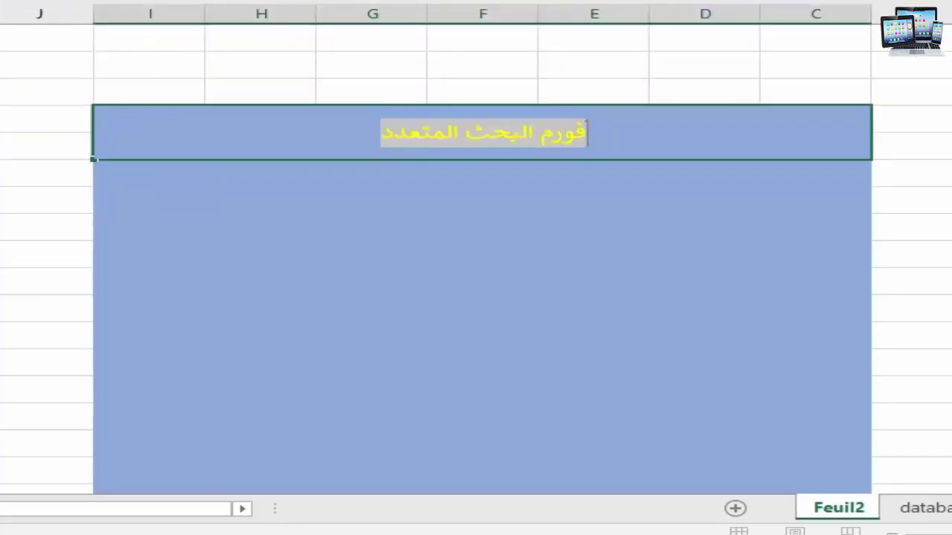
# Enlarge the form title text in the merged cell to 22 points.
pyautogui.hotkey('ctrl', 'shift', '>')
pyautogui.hotkey('ctrl', 'shift', '>')
pyautogui.hotkey('ctrl', 'shift', '>')
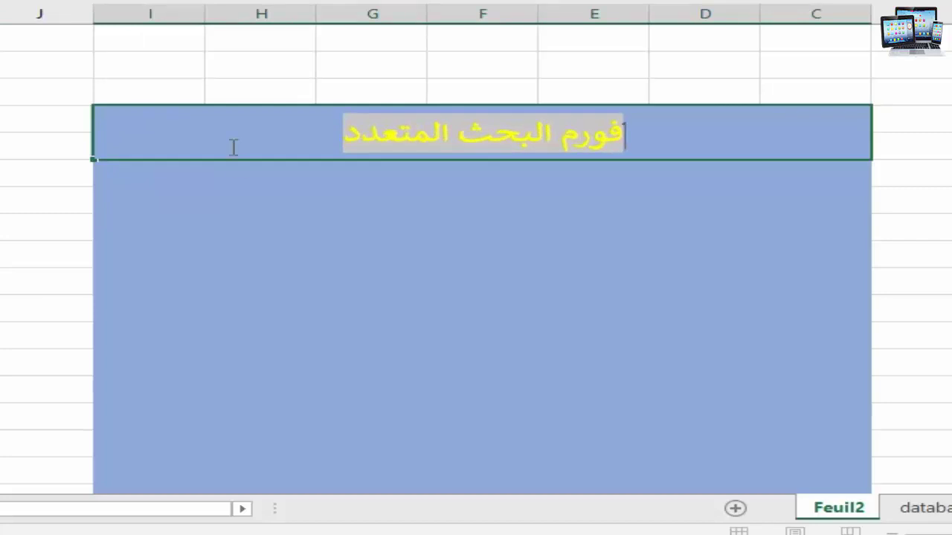
pyautogui.click(257, 131)
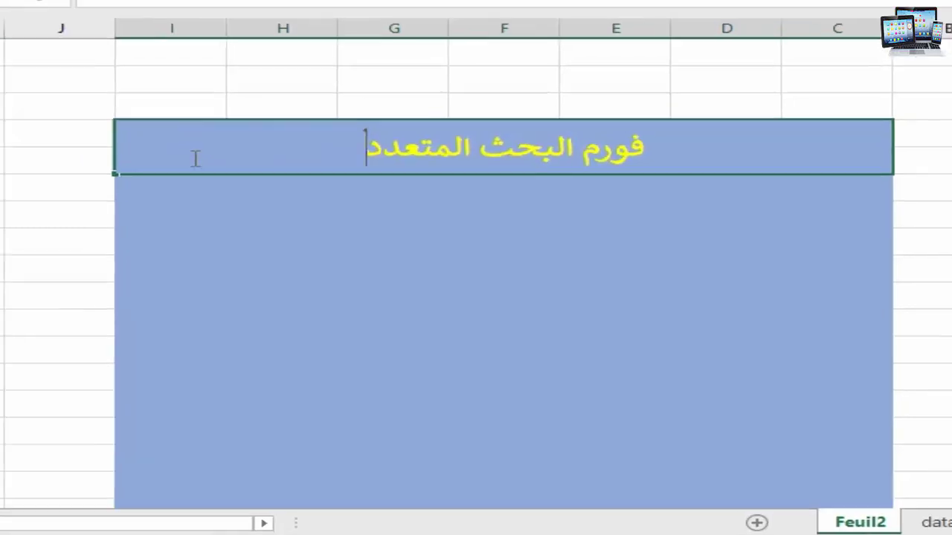
pyautogui.press('Tab')
# Fill the merged title cell with the darkest blue theme colour.
pyautogui.click(333, 135)
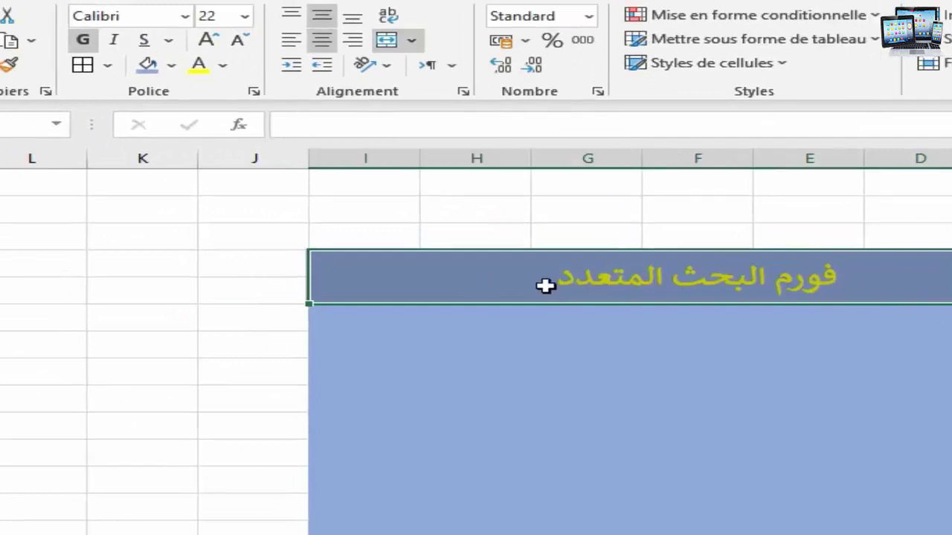
pyautogui.click(172, 70)
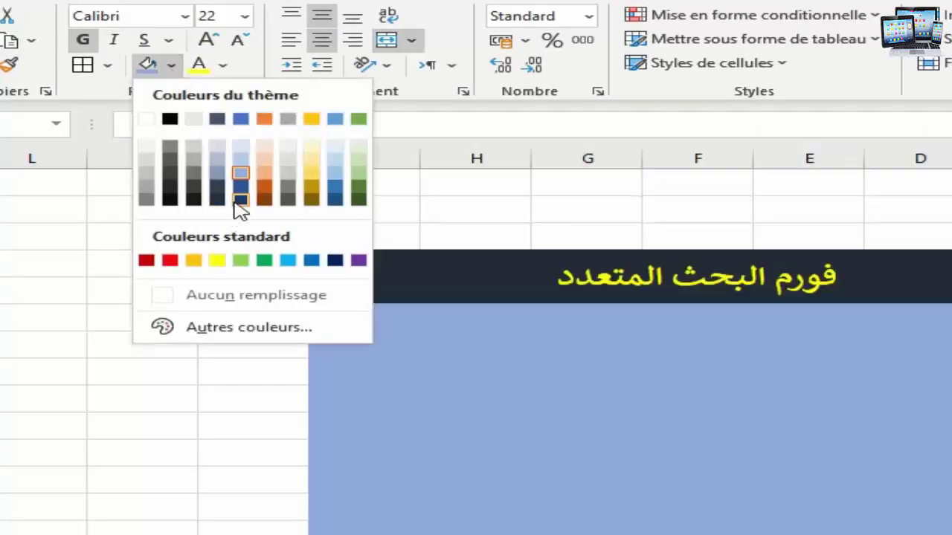
pyautogui.click(243, 202)
pyautogui.click(664, 404)
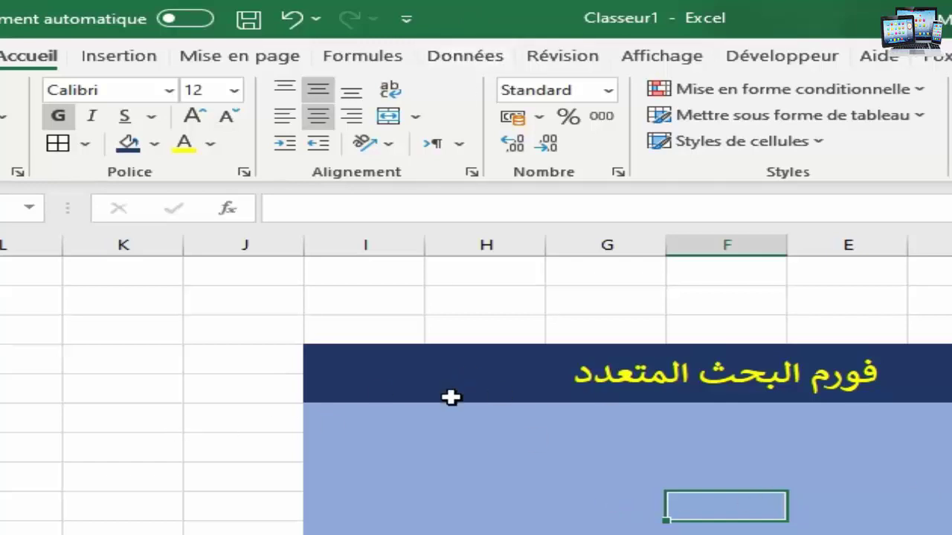
# Add the form-control combo box command (Zone de liste déroulante) from the commands not in the ribbon to the Quick Access Toolbar.
pyautogui.click(406, 25)
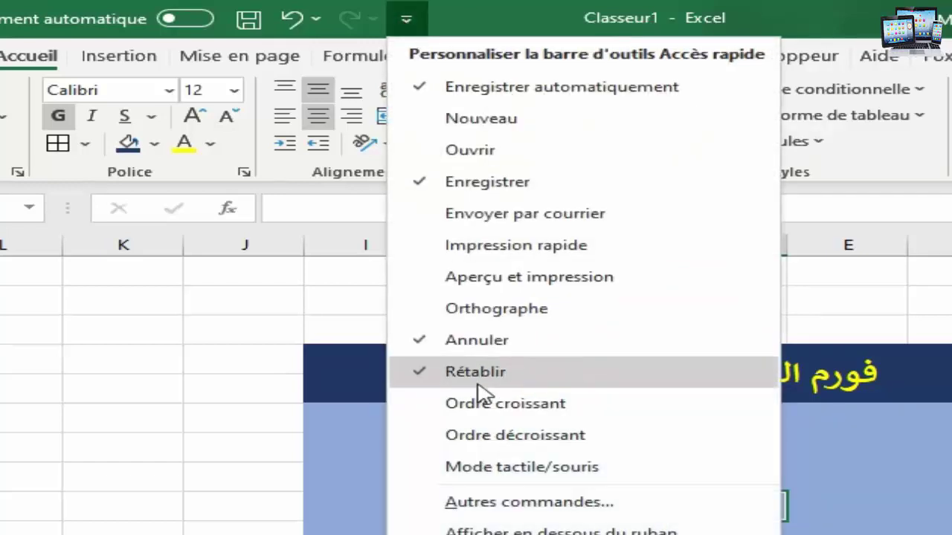
pyautogui.click(517, 502)
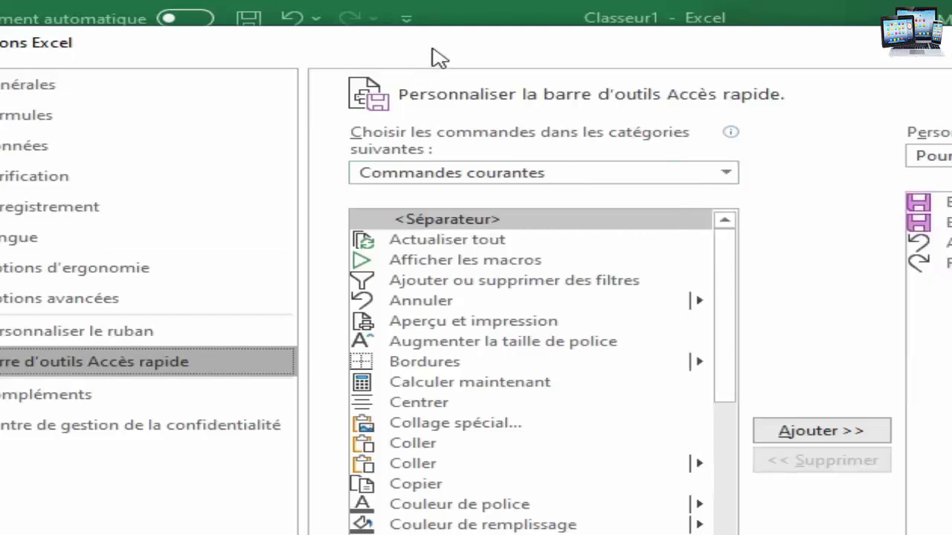
pyautogui.moveTo(436, 58); pyautogui.dragTo(448, 228)
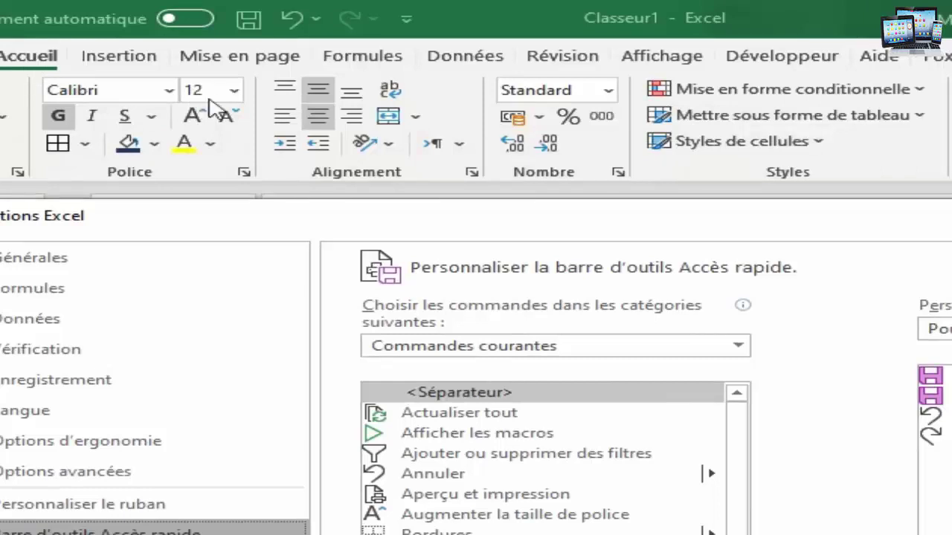
pyautogui.moveTo(562, 221); pyautogui.dragTo(505, 51)
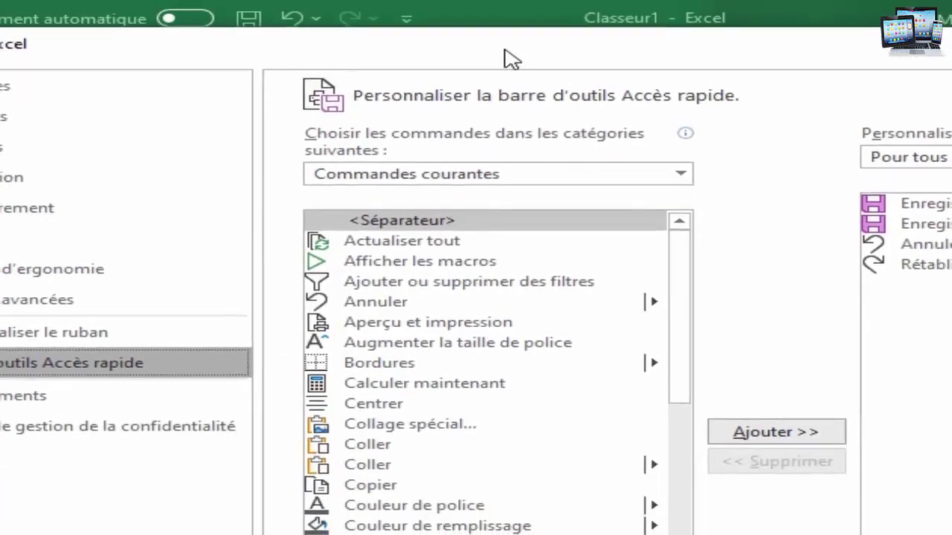
pyautogui.click(680, 175)
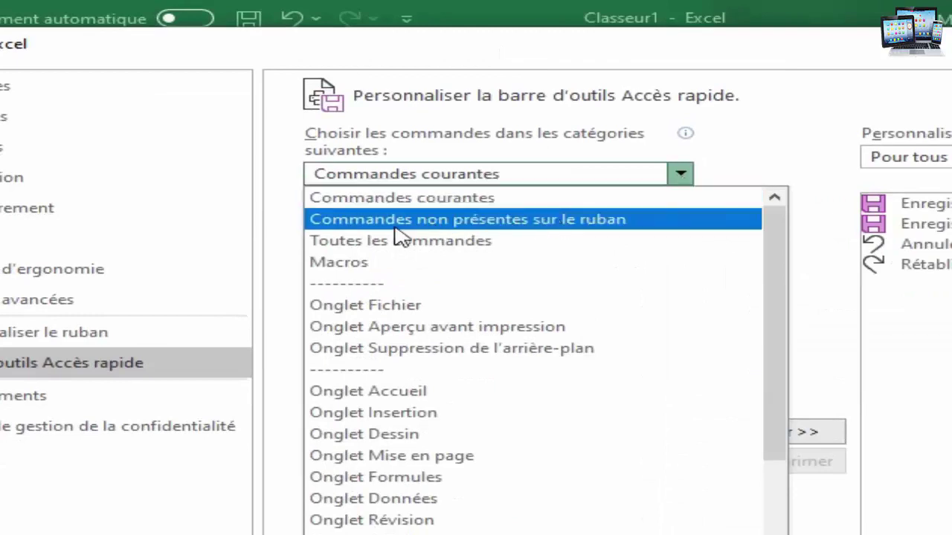
pyautogui.click(583, 220)
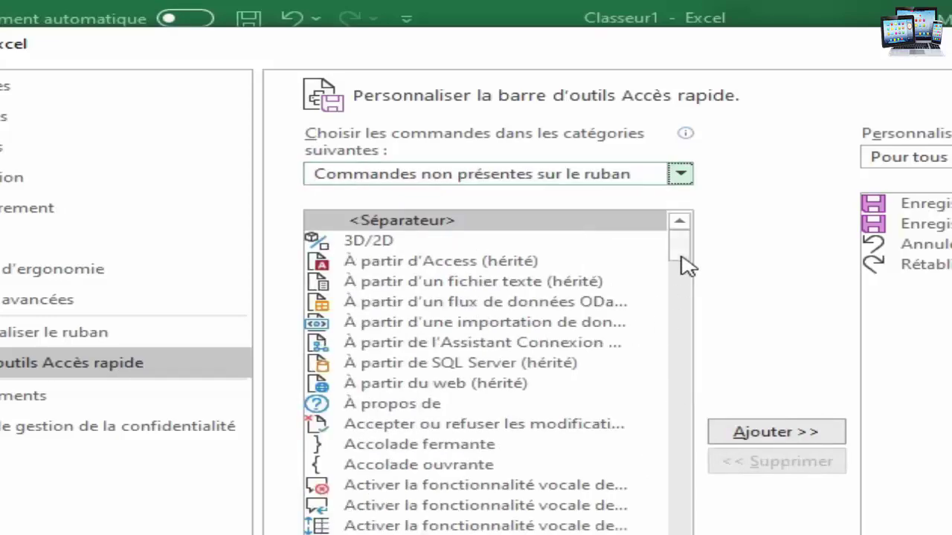
pyautogui.moveTo(680, 251); pyautogui.dragTo(693, 534)
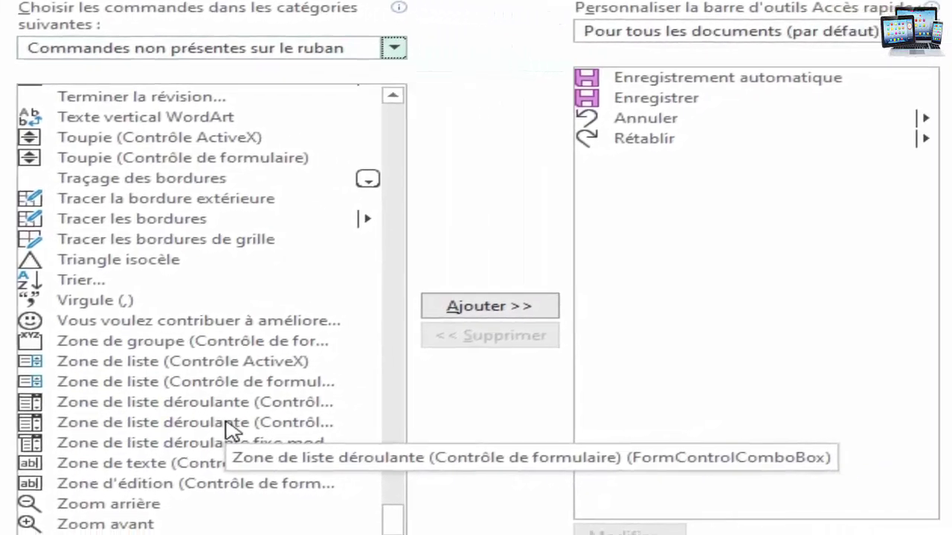
pyautogui.click(220, 430)
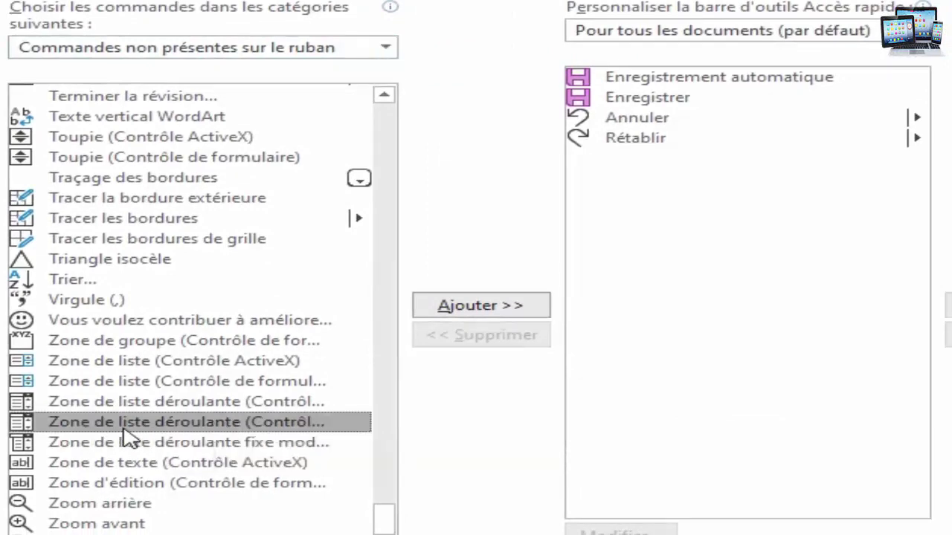
pyautogui.click(461, 308)
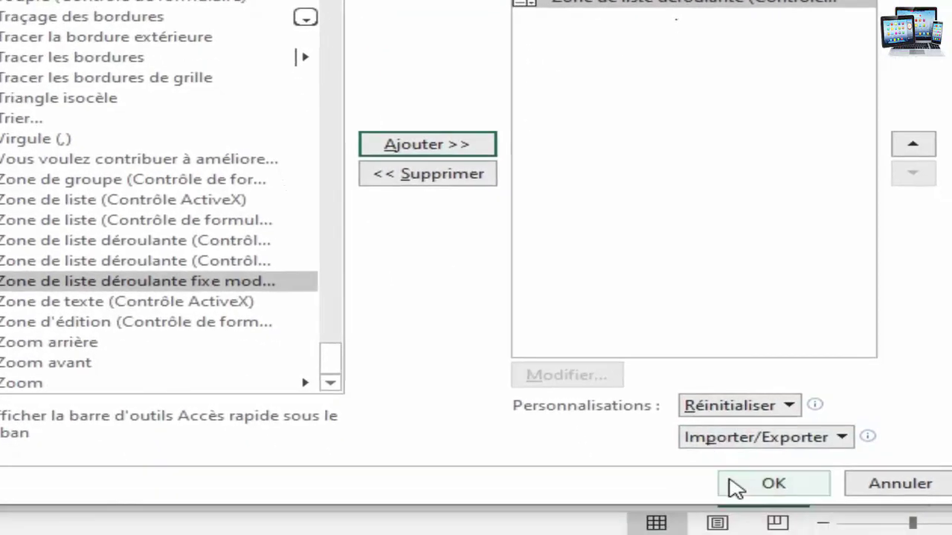
pyautogui.click(736, 487)
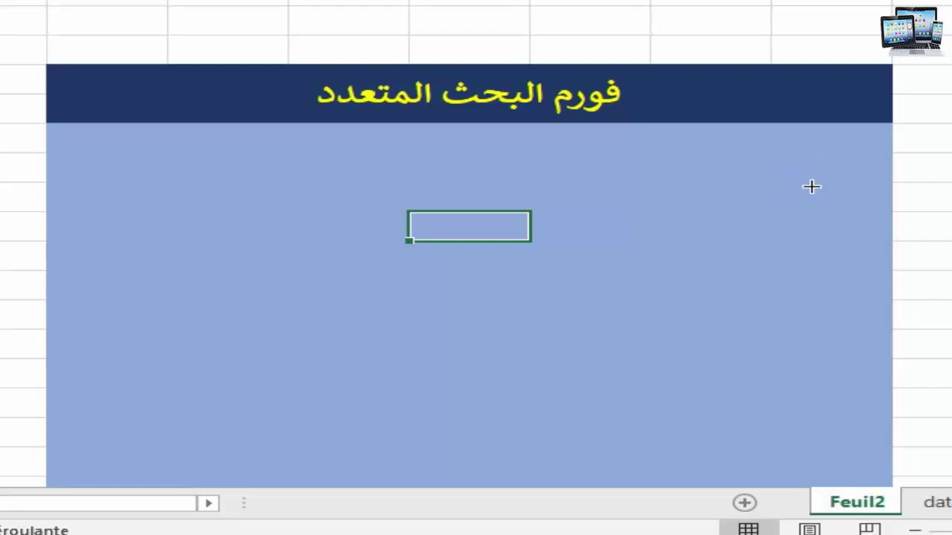
# Draw a combo box beneath the title across columns C to E and place a copy level with it across columns G to I.
pyautogui.moveTo(829, 187)
pyautogui.mouseDown()
pyautogui.moveTo(567, 200)
pyautogui.moveTo(555, 203)
pyautogui.moveTo(562, 222)
pyautogui.moveTo(546, 221)
pyautogui.mouseUp()
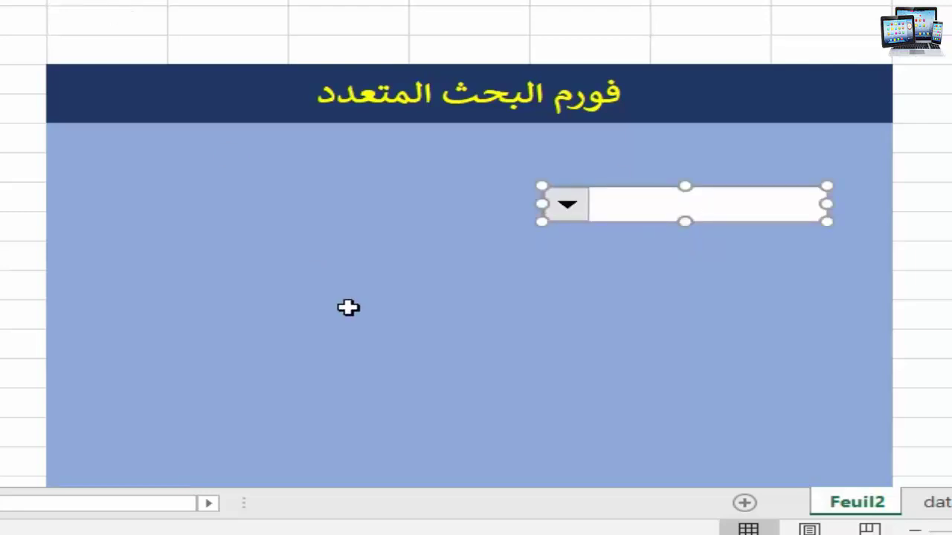
pyautogui.hotkey('ctrl', 'c')
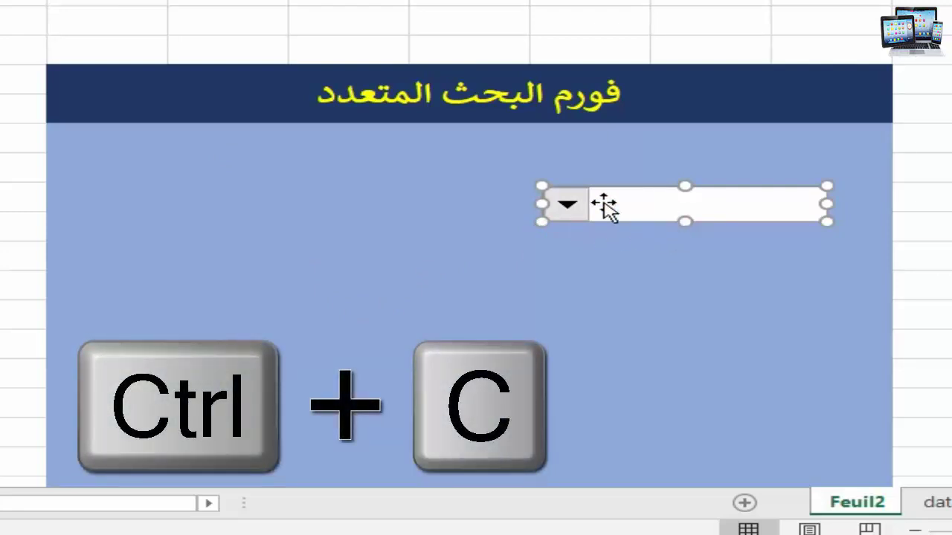
pyautogui.hotkey('ctrl', 'v')
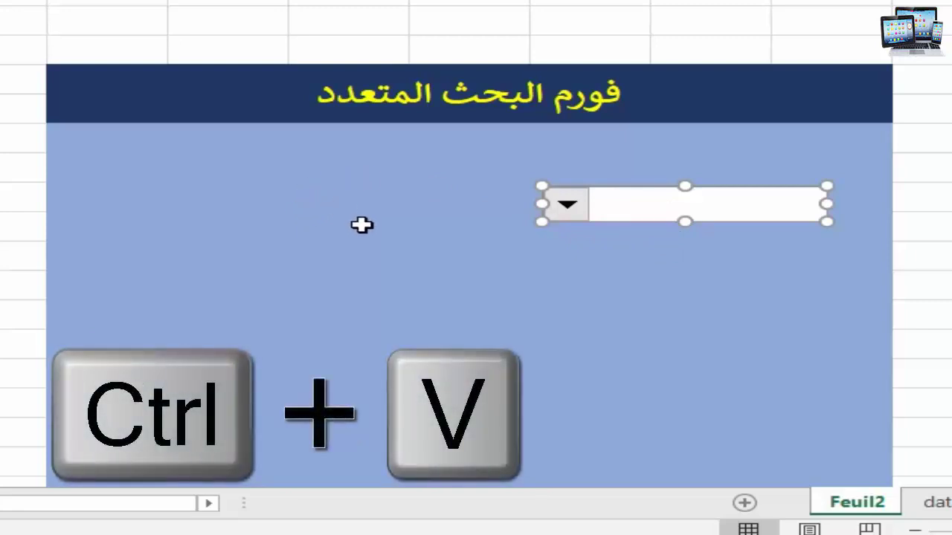
pyautogui.hotkey('ctrl', 'v')
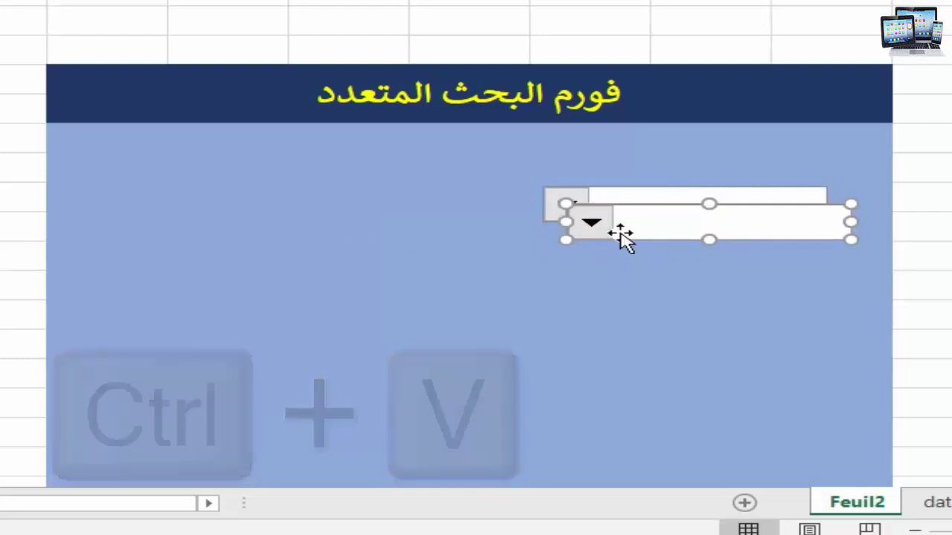
pyautogui.moveTo(623, 234); pyautogui.dragTo(170, 216)
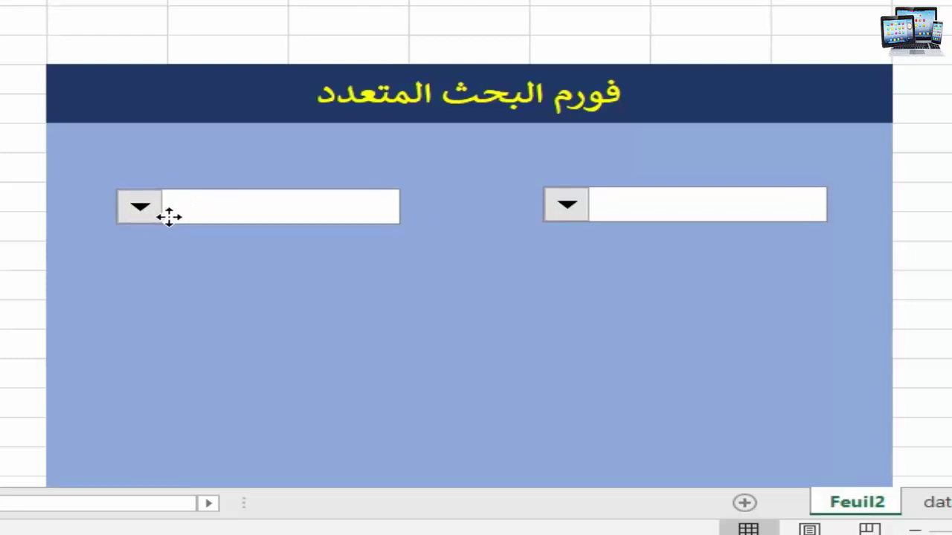
pyautogui.moveTo(169, 217); pyautogui.dragTo(170, 216)
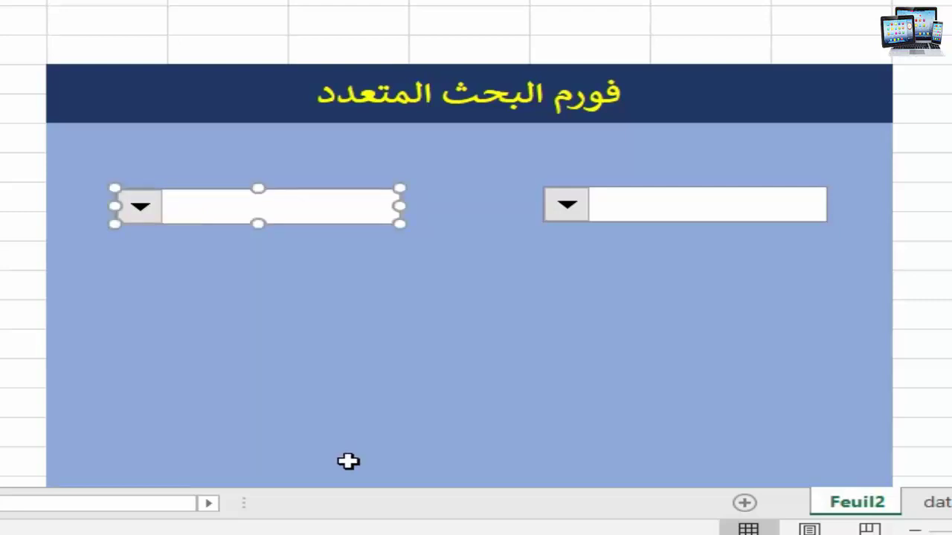
pyautogui.click(472, 296)
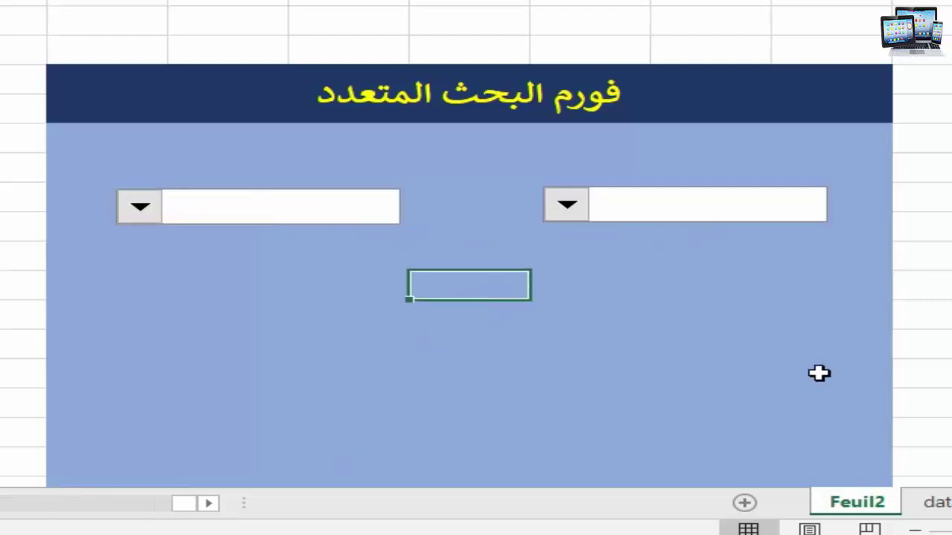
# Check the drop-down list of the combo box over columns C to E.
pyautogui.click(579, 211)
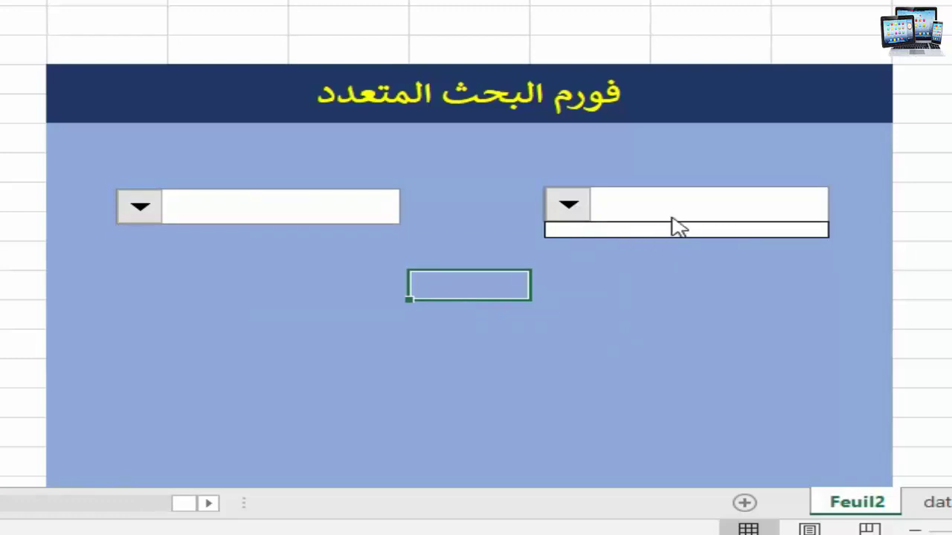
pyautogui.click(261, 245)
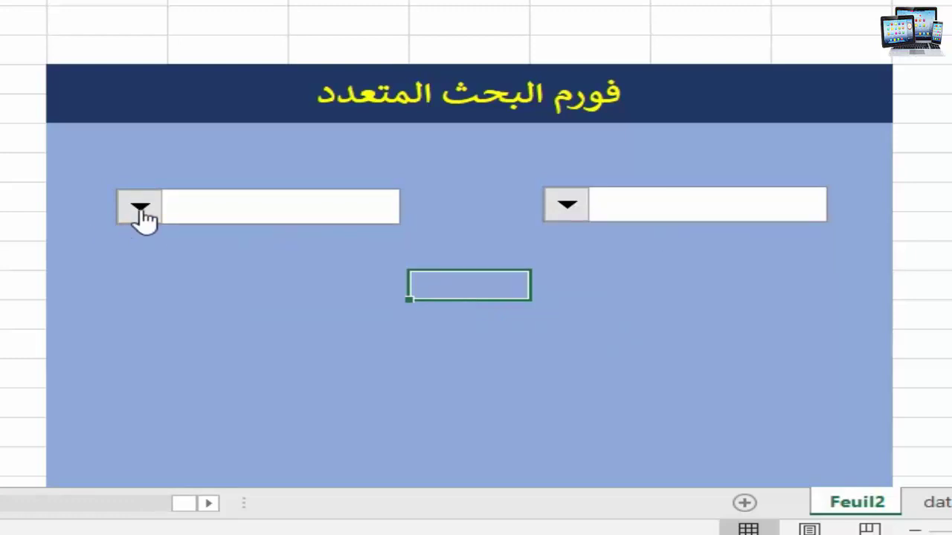
pyautogui.click(589, 255)
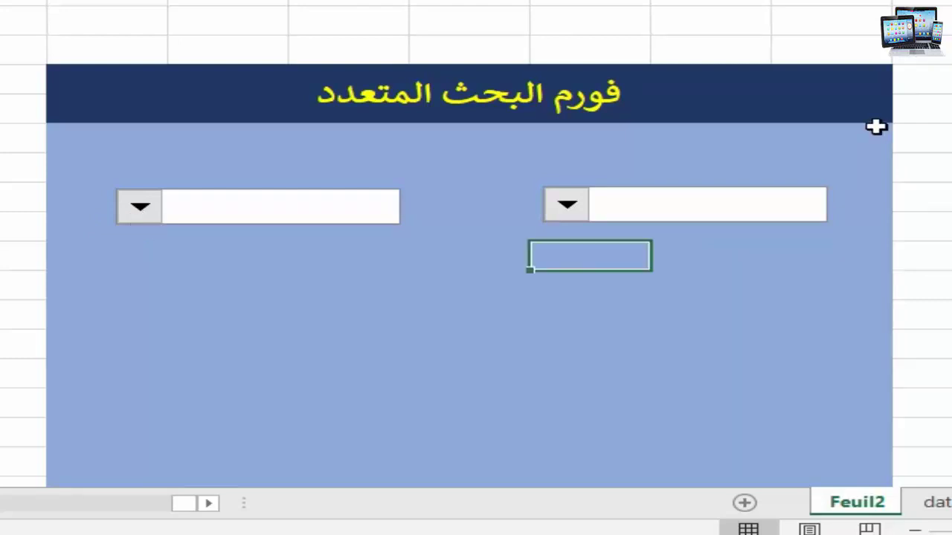
# Apply thick outside borders around the combo box area C6:I11 and around the lower form area C12:I18.
pyautogui.moveTo(883, 132); pyautogui.dragTo(113, 284)
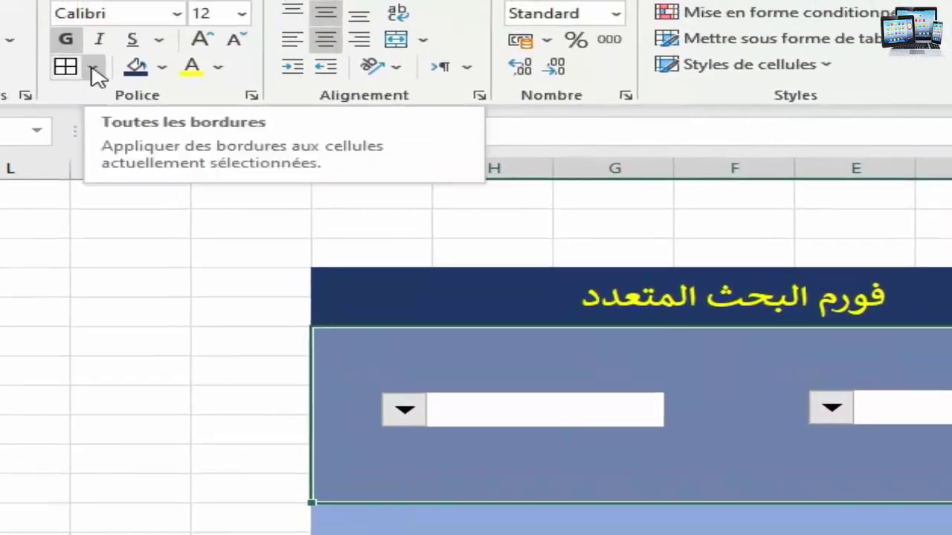
pyautogui.click(94, 70)
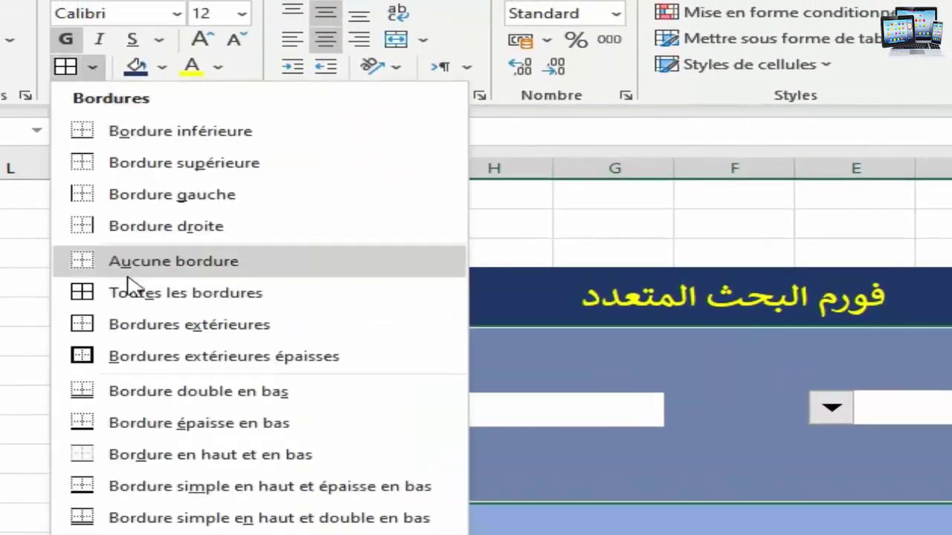
pyautogui.click(256, 357)
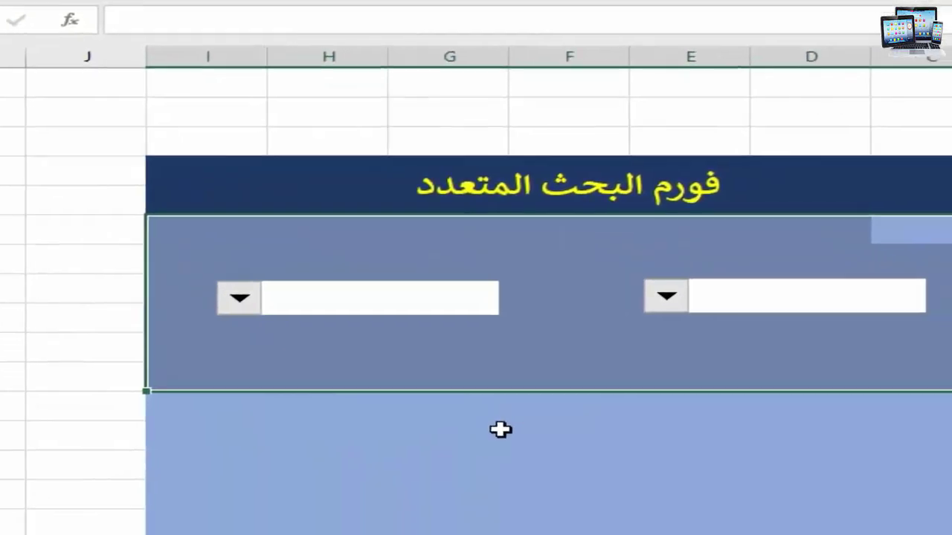
pyautogui.click(665, 534)
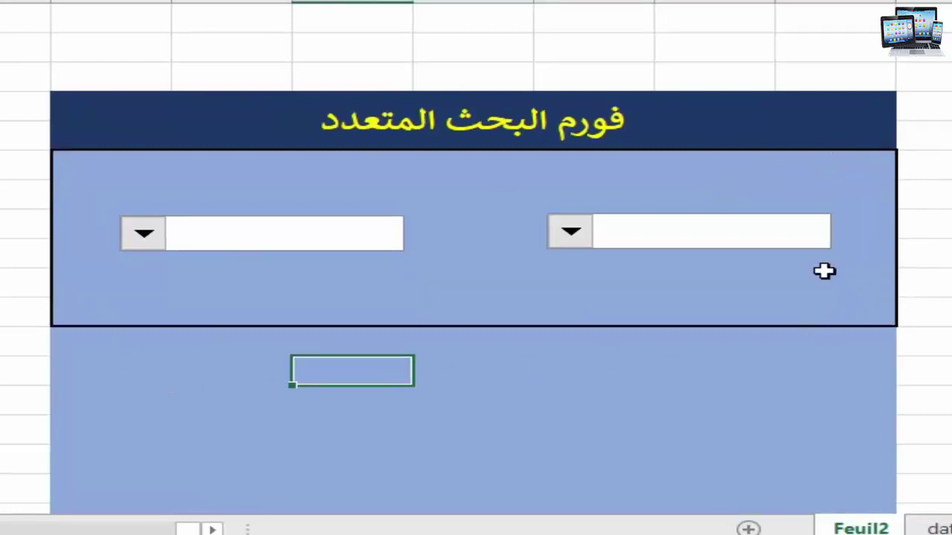
pyautogui.moveTo(884, 336); pyautogui.dragTo(109, 449)
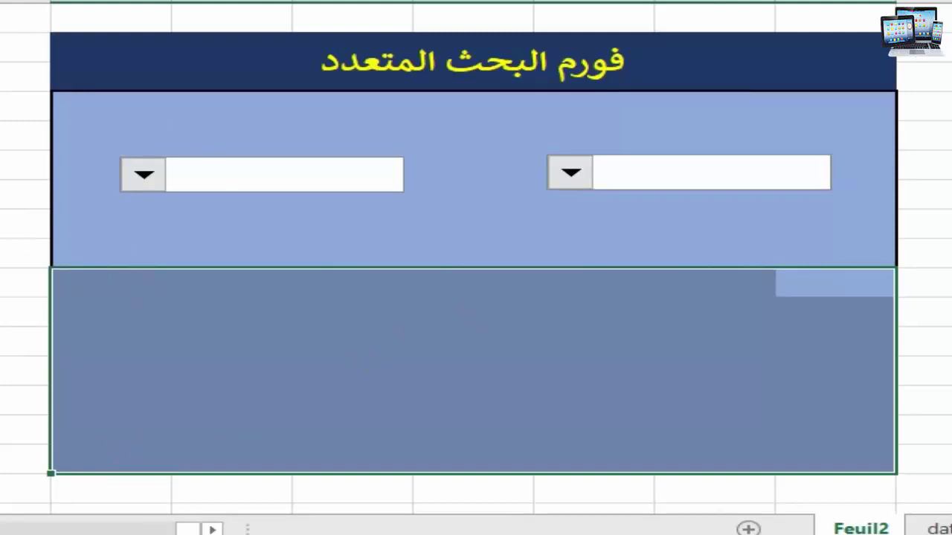
pyautogui.click(25, 223)
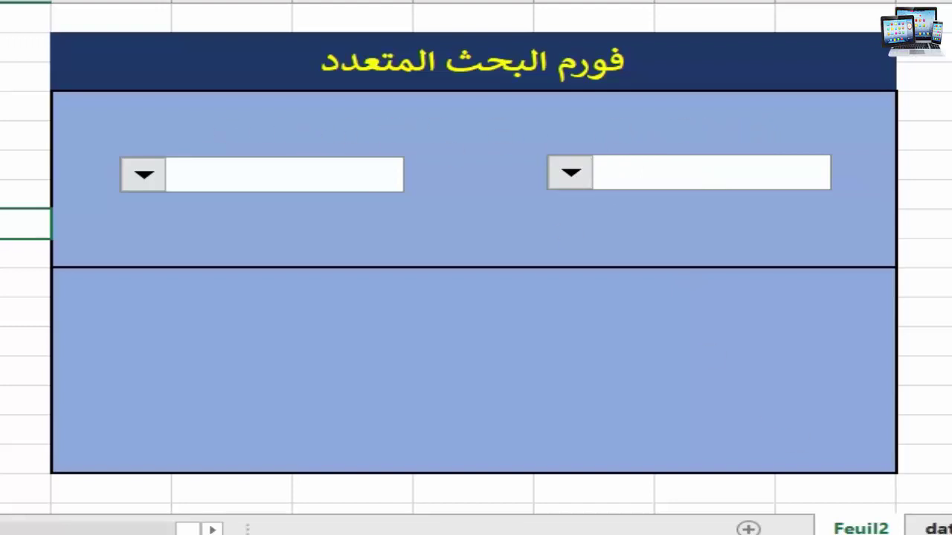
# Draw a rounded rectangle directly above the combo box over columns C to E and fill it with dark blue.
pyautogui.hotkey('ctrl', 'pagedown')
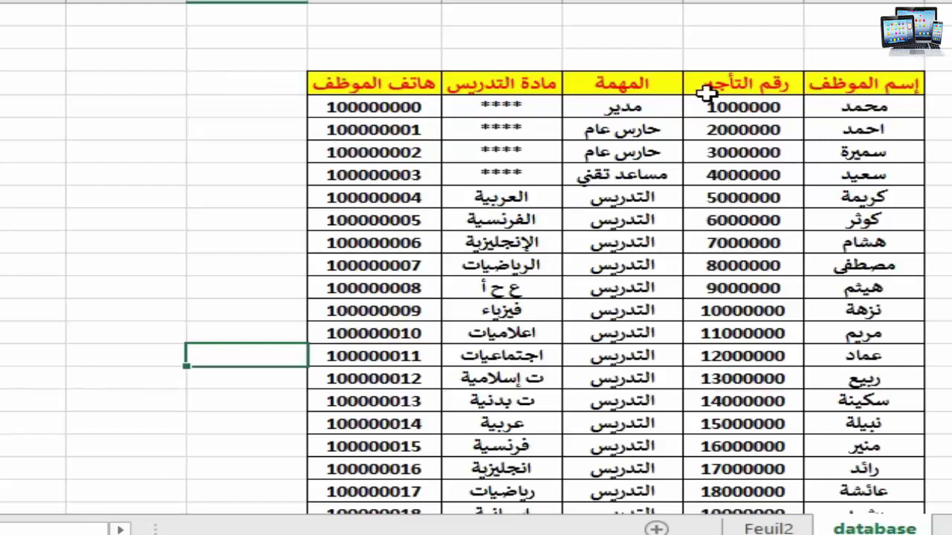
pyautogui.click(769, 529)
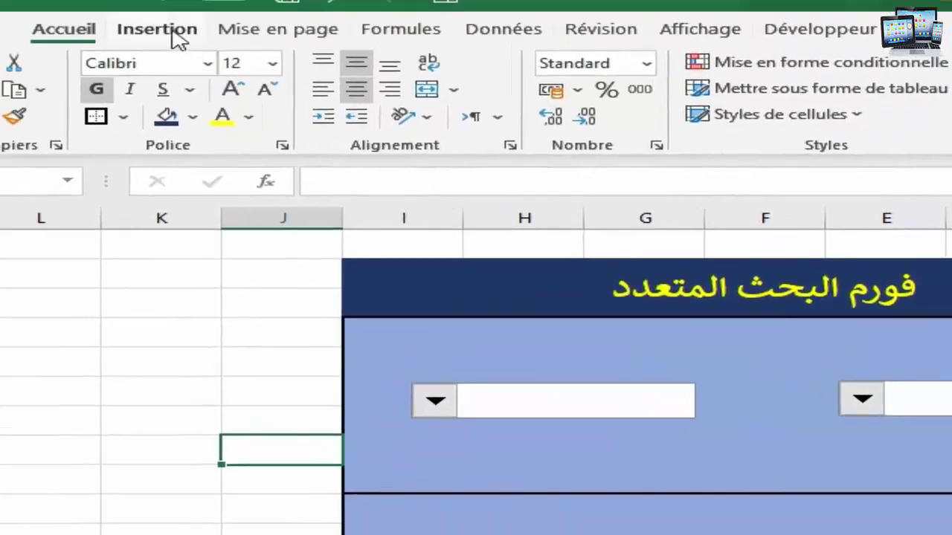
pyautogui.click(177, 34)
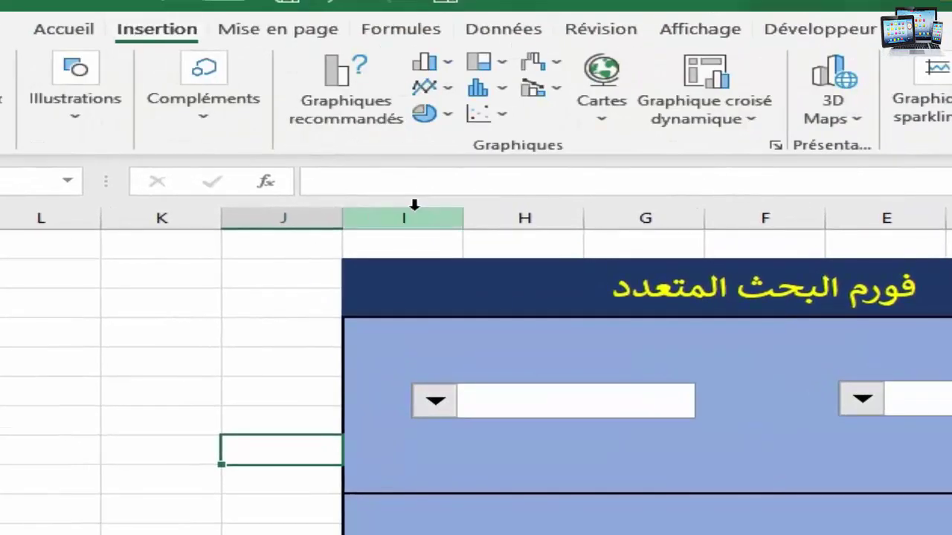
pyautogui.click(71, 119)
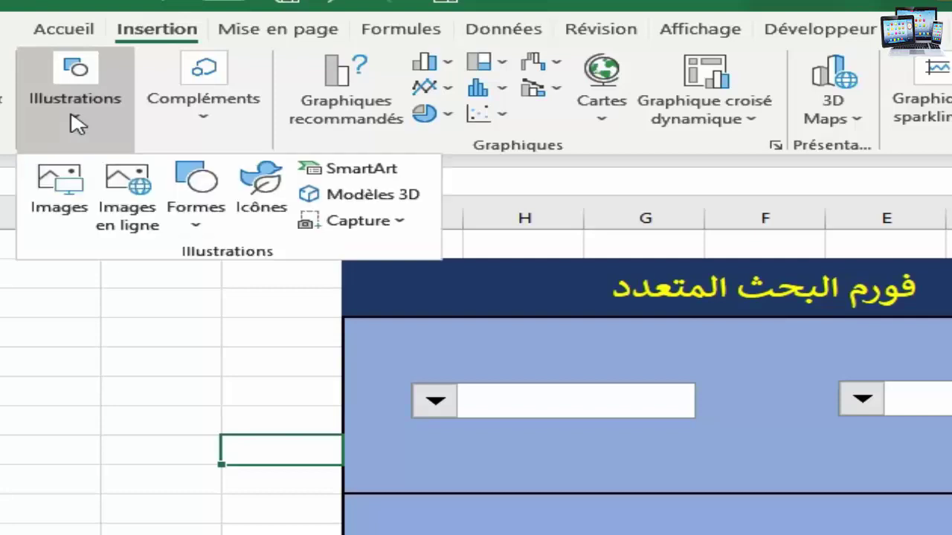
pyautogui.click(196, 197)
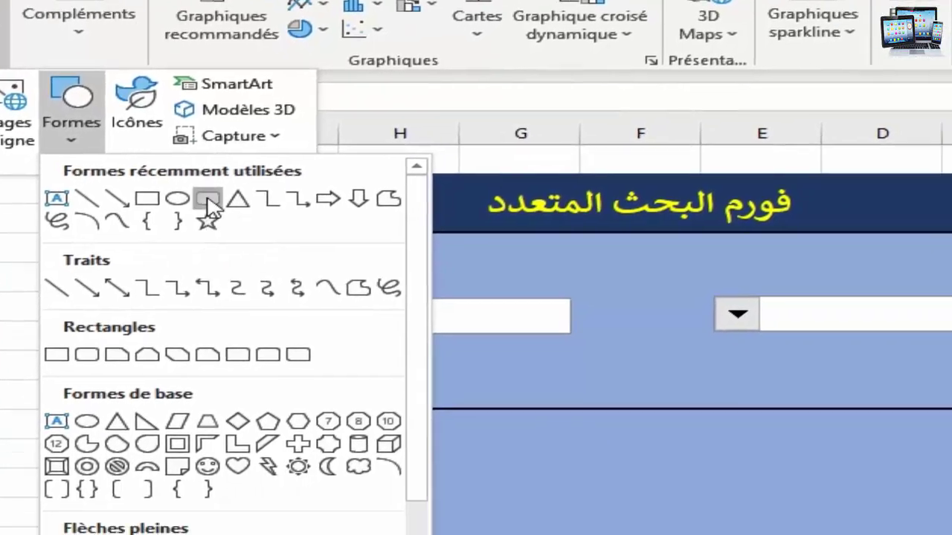
pyautogui.click(332, 283)
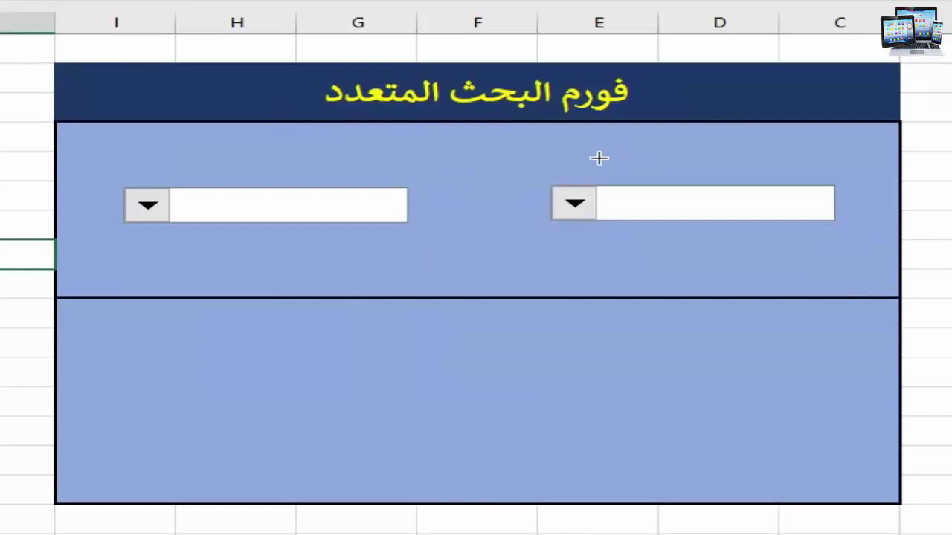
pyautogui.moveTo(596, 153)
pyautogui.mouseDown()
pyautogui.moveTo(796, 161)
pyautogui.moveTo(829, 187)
pyautogui.mouseUp()
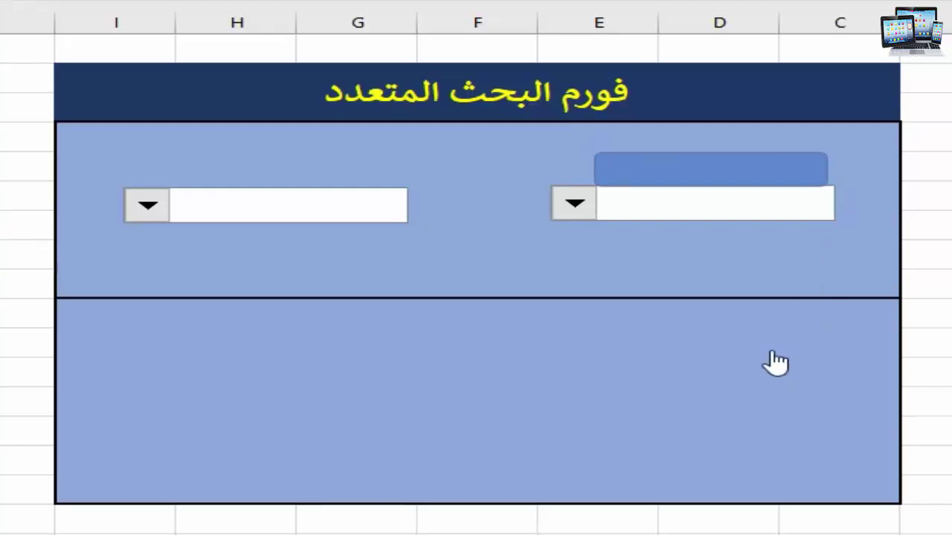
pyautogui.click(696, 166)
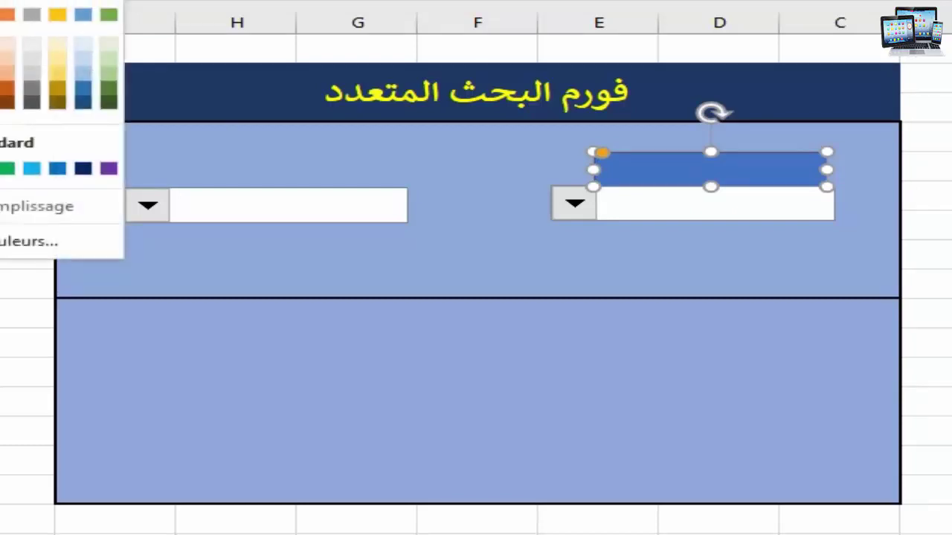
pyautogui.click(3, 101)
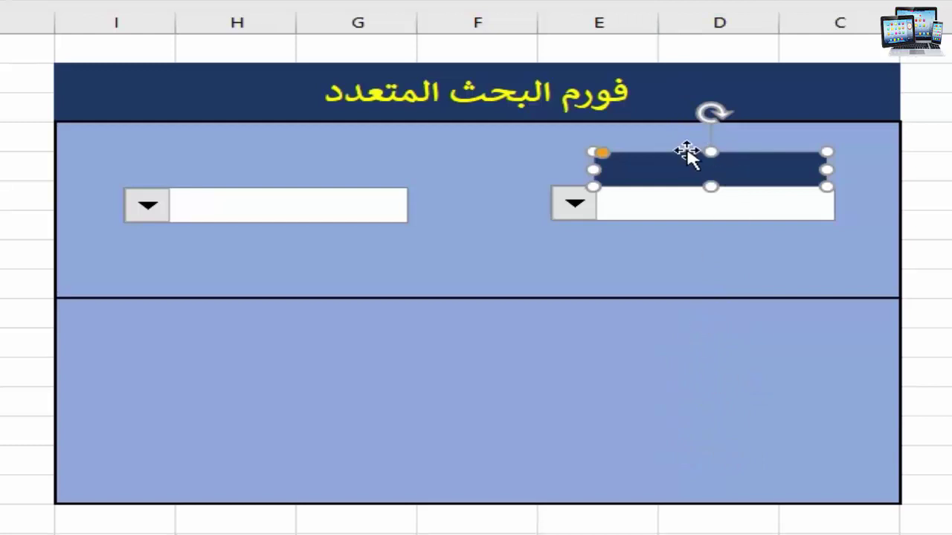
# Copy the dark blue rounded rectangle and place the copy directly above the combo box over columns G to I.
pyautogui.rightClick(709, 111)
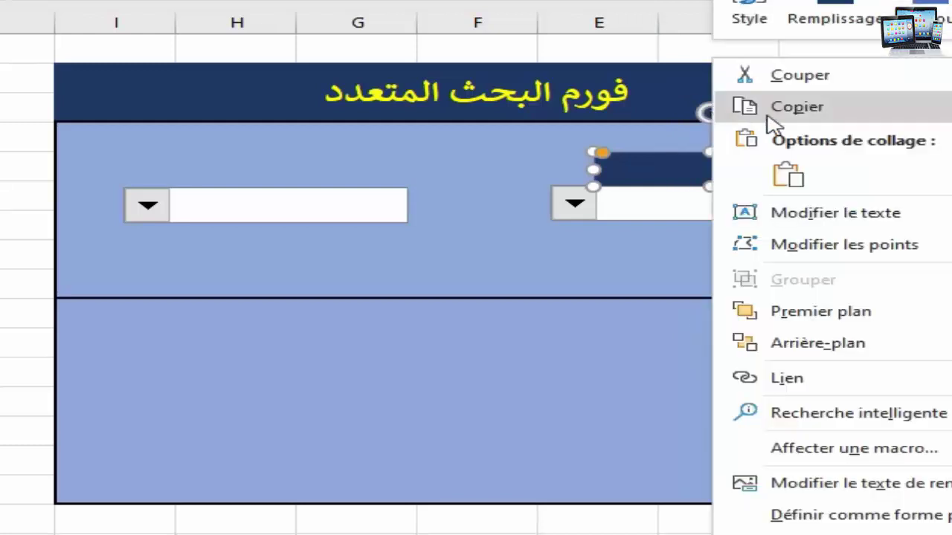
pyautogui.click(815, 111)
pyautogui.click(342, 154)
pyautogui.rightClick(351, 159)
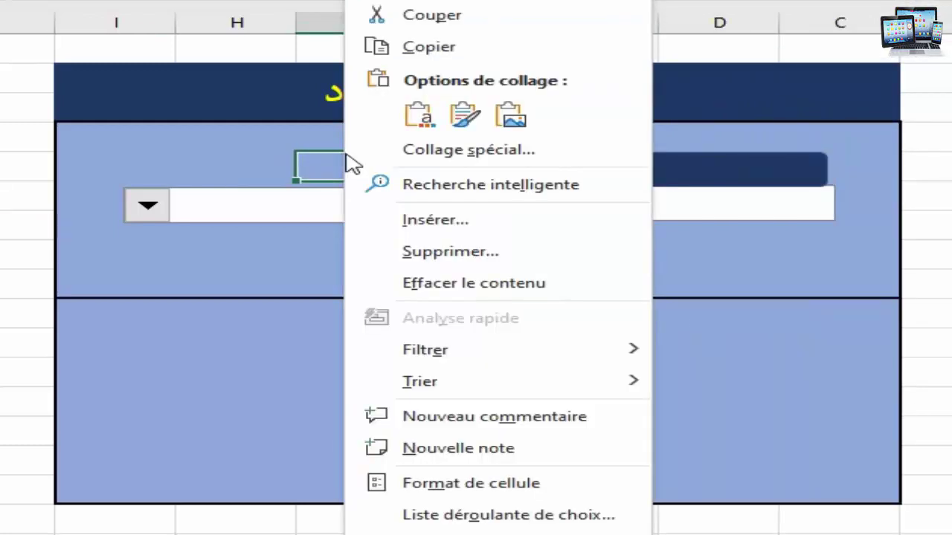
pyautogui.click(419, 117)
pyautogui.click(418, 127)
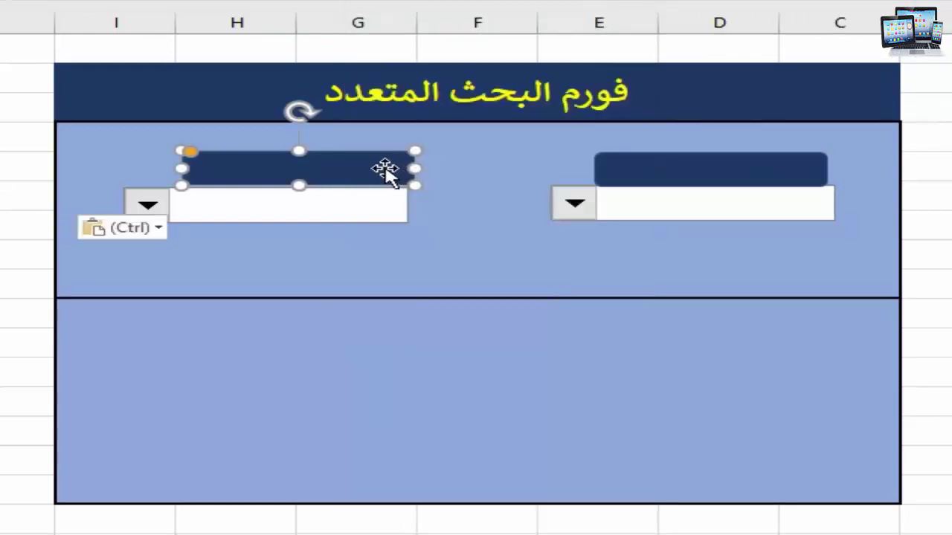
pyautogui.moveTo(384, 169); pyautogui.dragTo(372, 169)
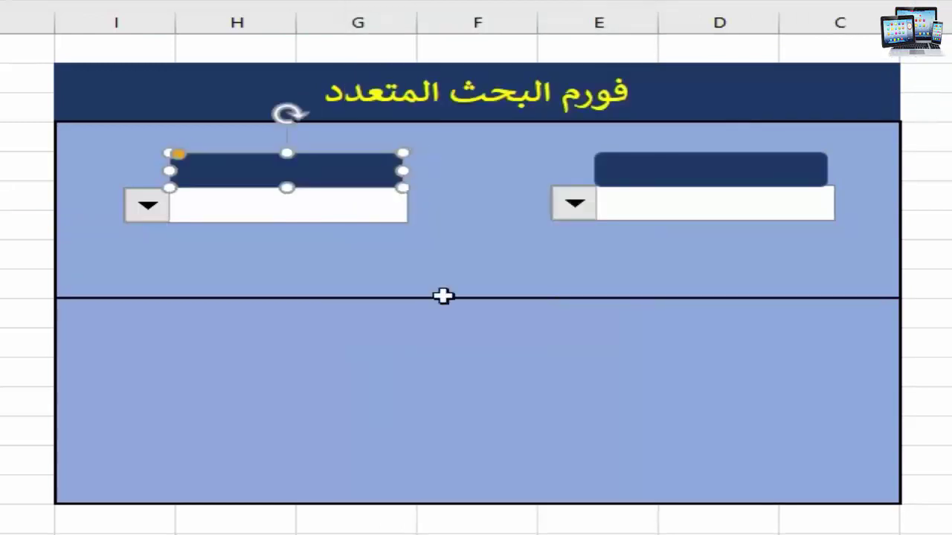
# Paste three more copies of the rounded rectangle in the lower form area, stacked across columns D and E at rows 13, 15 and 17.
pyautogui.click(741, 337)
pyautogui.rightClick(742, 341)
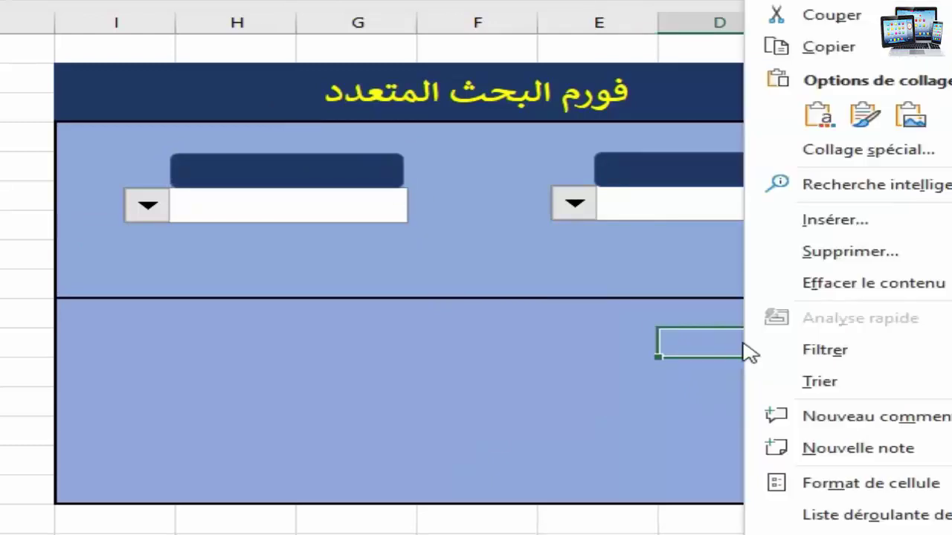
pyautogui.click(810, 119)
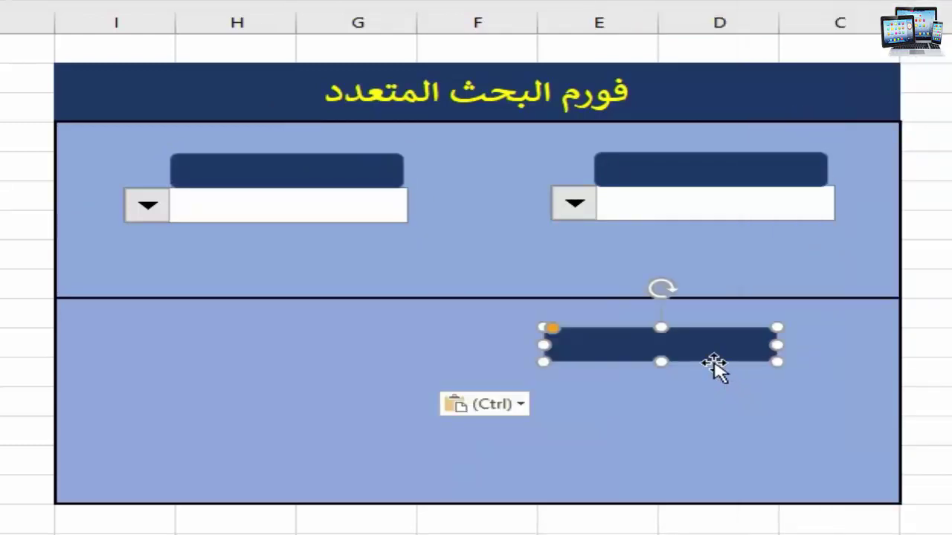
pyautogui.rightClick(714, 401)
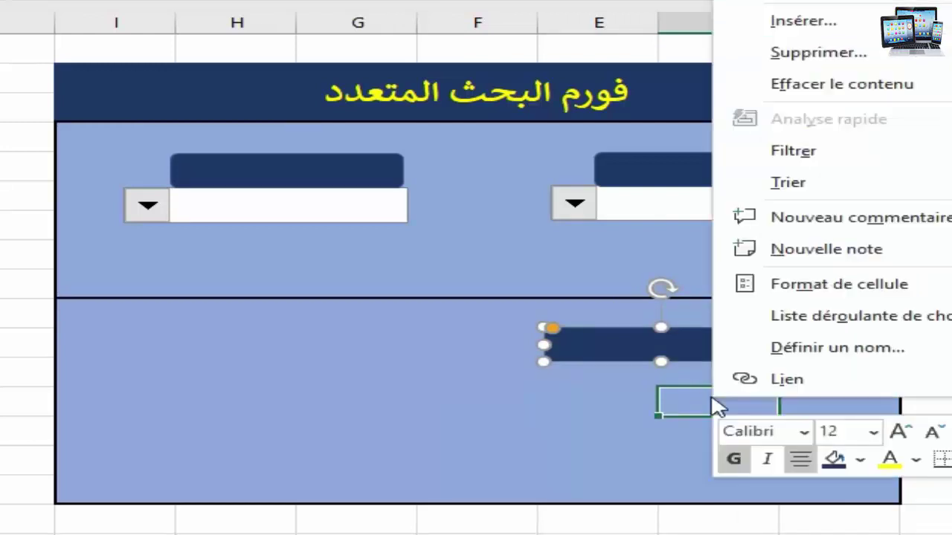
pyautogui.click(752, 11)
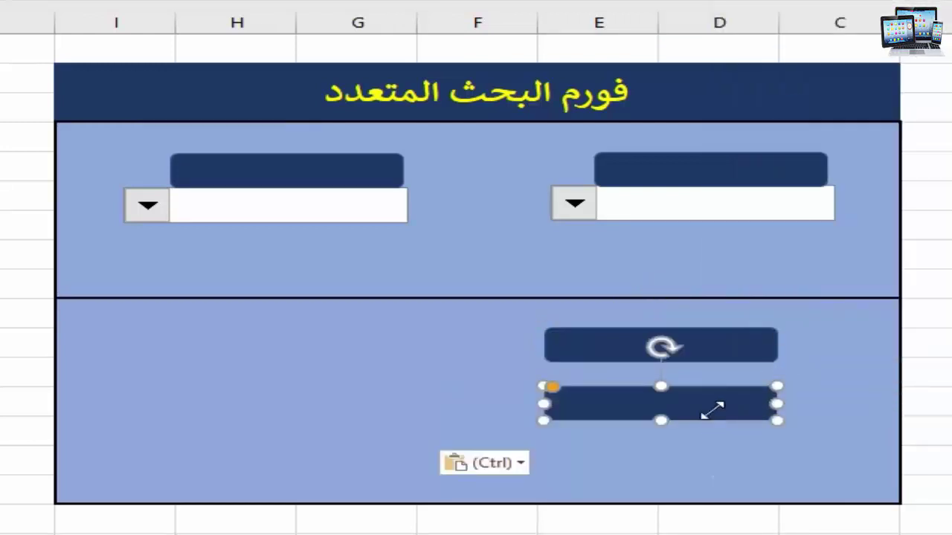
pyautogui.click(693, 458)
pyautogui.rightClick(693, 458)
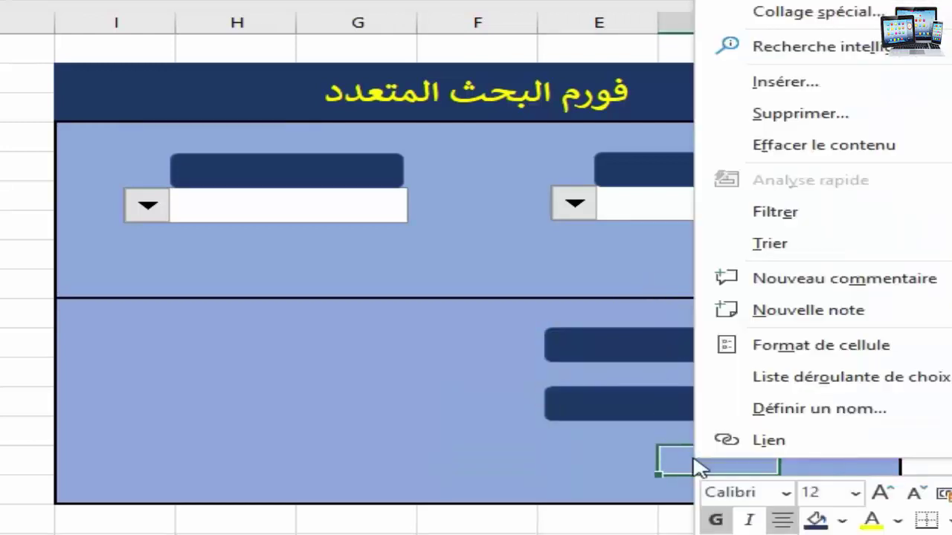
pyautogui.click(753, 11)
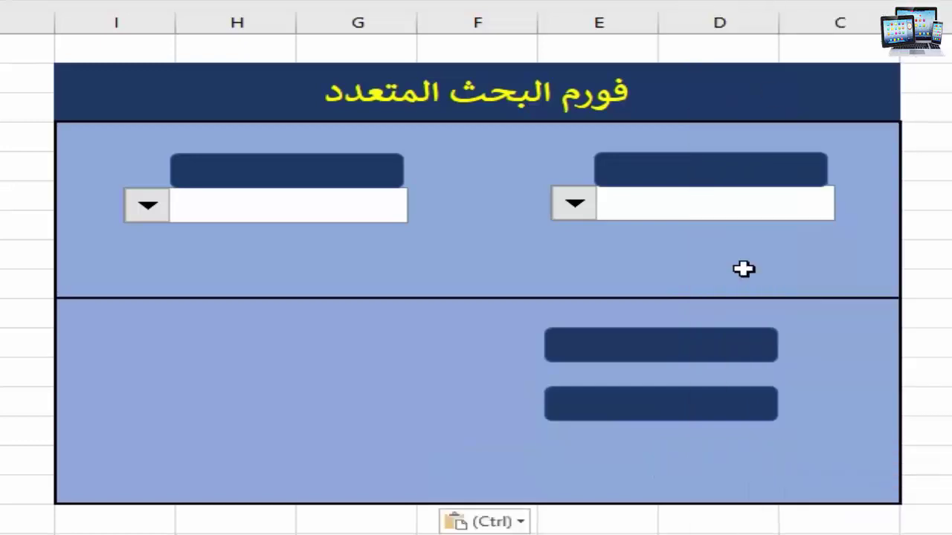
pyautogui.hotkey('ctrl', 'v')
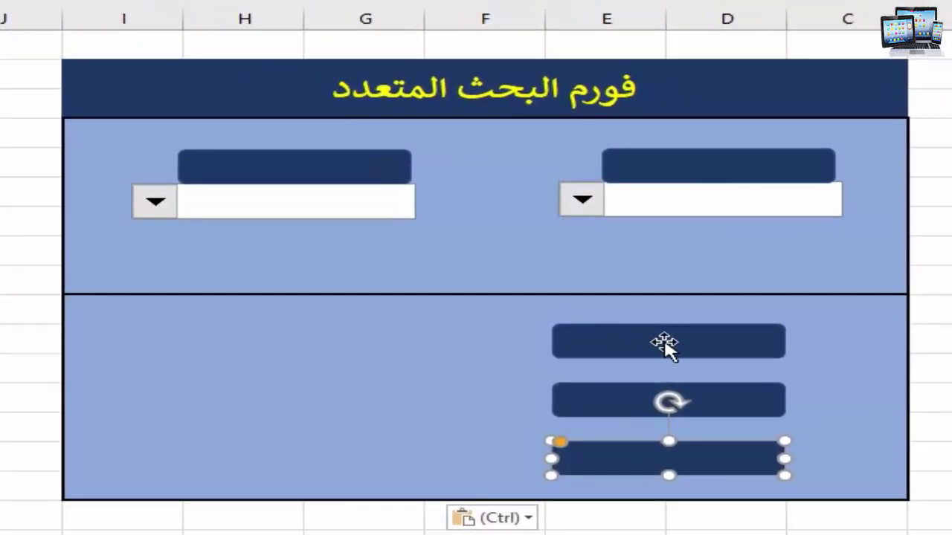
# Merge and center cells G13:H13, level with the first label shape in the lower form area.
pyautogui.click(298, 383)
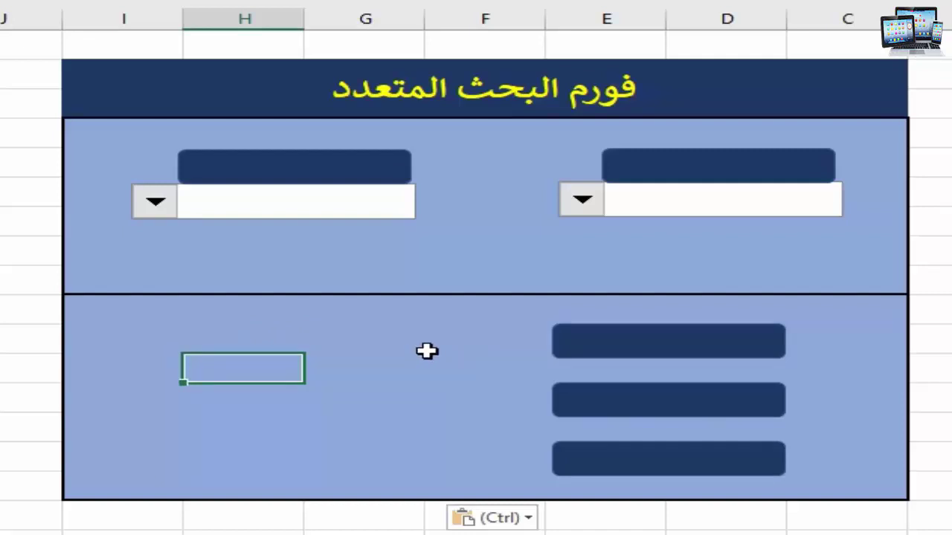
pyautogui.moveTo(429, 351); pyautogui.dragTo(273, 351)
pyautogui.click(350, 347)
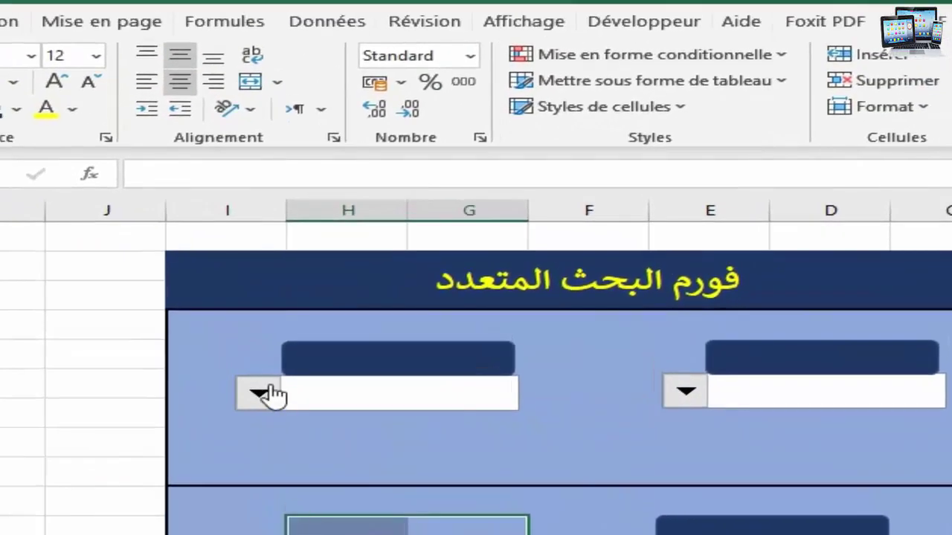
pyautogui.click(277, 82)
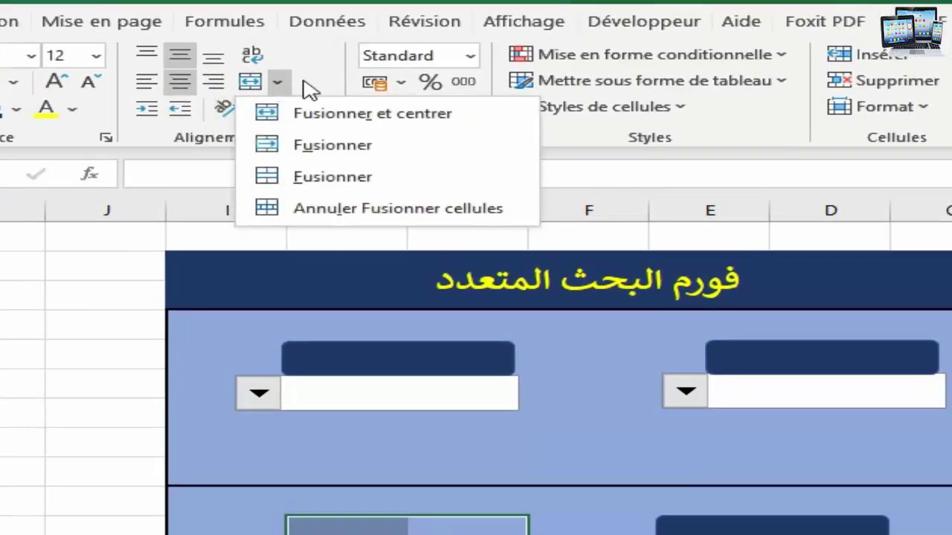
pyautogui.click(347, 115)
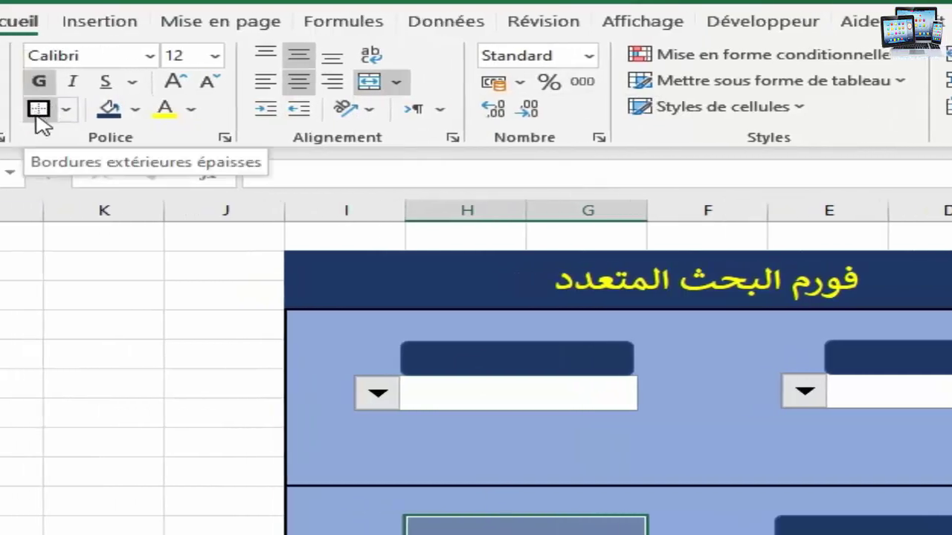
# Give the merged cell G13:H13 thick outside borders and a white fill.
pyautogui.click(39, 111)
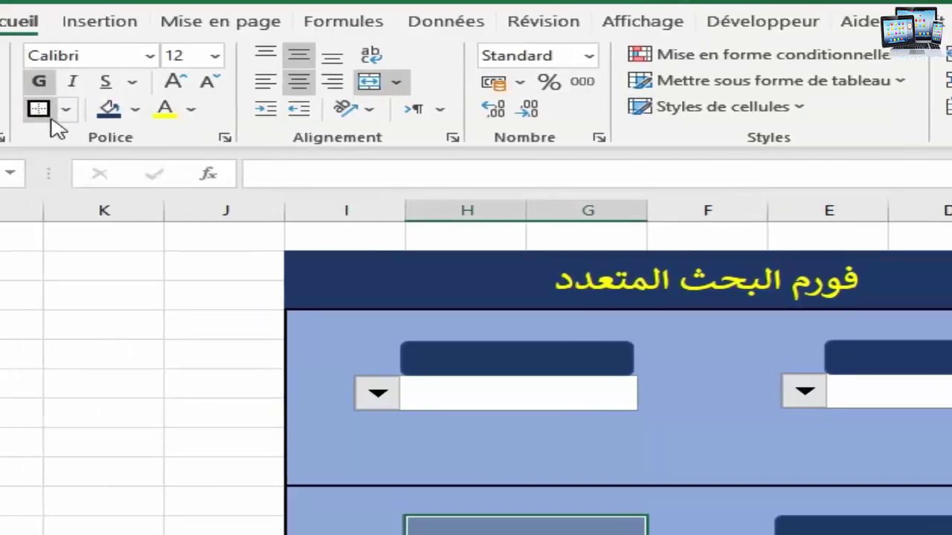
pyautogui.click(136, 111)
pyautogui.click(109, 167)
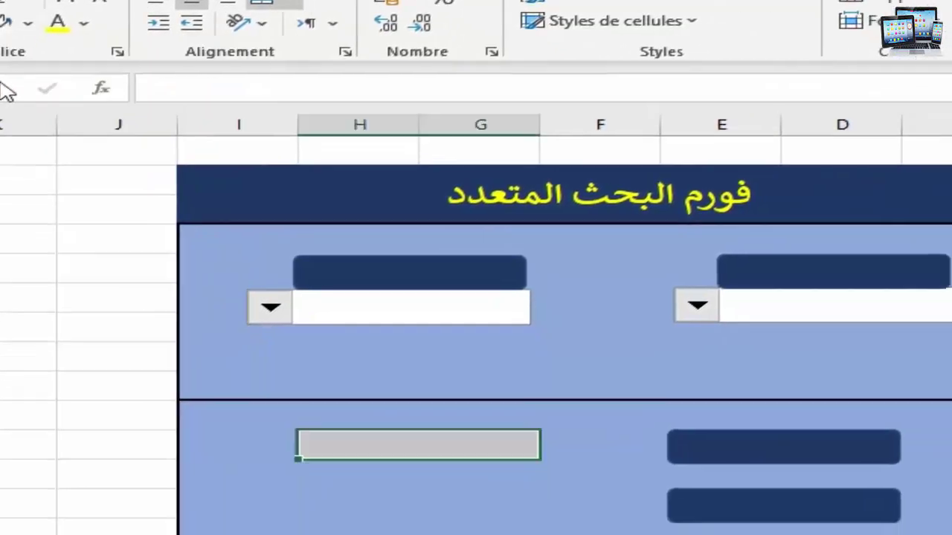
# Merge and center G15:H15 with the same thick outside borders and white fill as the result box above it.
pyautogui.click(400, 405)
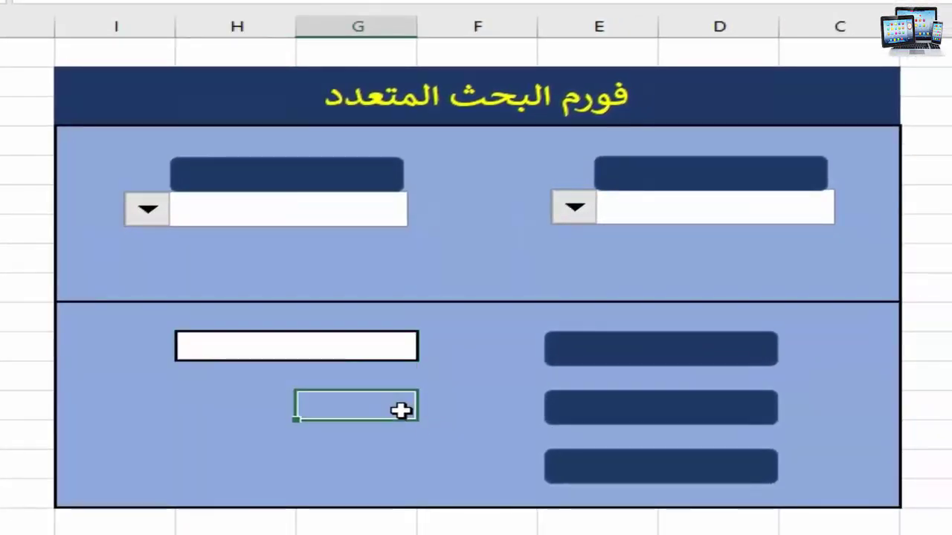
pyautogui.moveTo(392, 405); pyautogui.dragTo(267, 411)
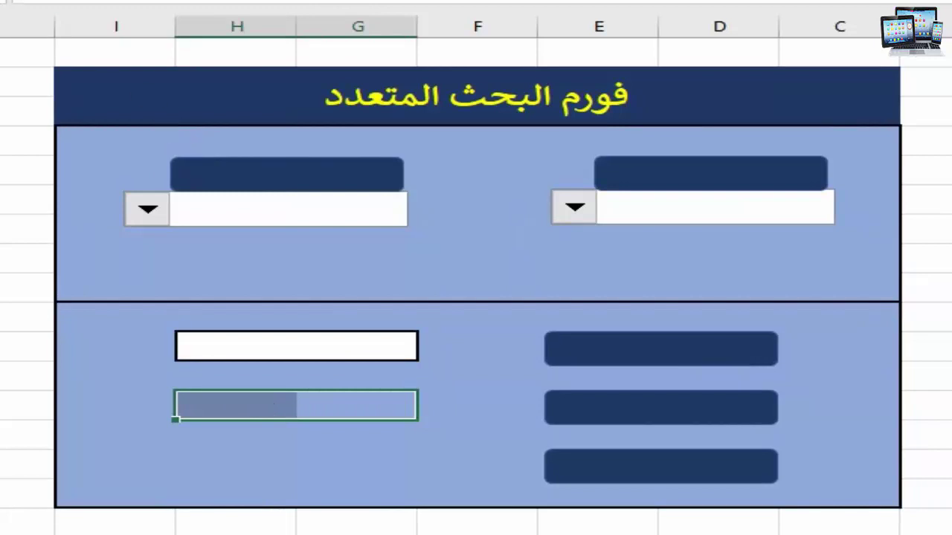
pyautogui.hotkey('ctrl', 'z')
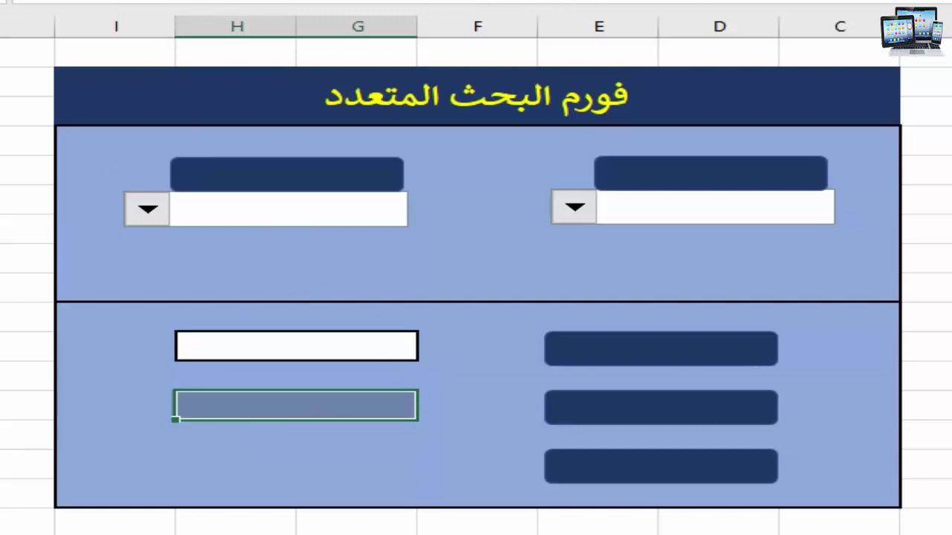
pyautogui.hotkey('ctrl', 'z')
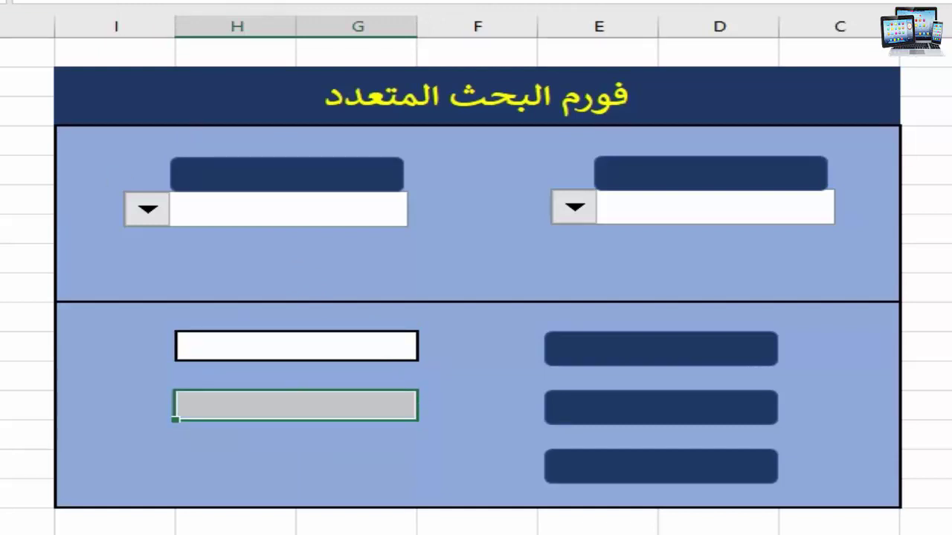
# Format G17:H17 as a third matching result box, merged and centered with thick outside borders and a white fill.
pyautogui.moveTo(409, 462); pyautogui.dragTo(241, 461)
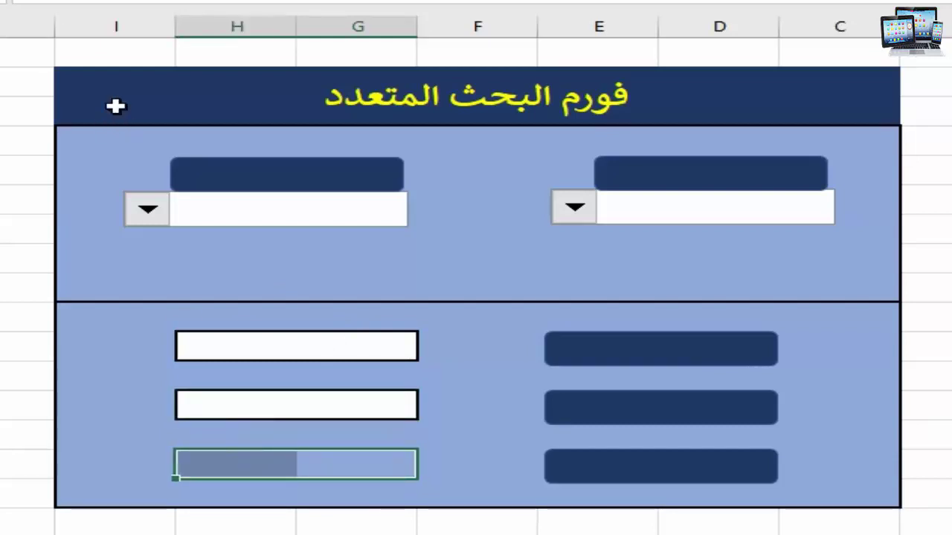
pyautogui.press('F4')
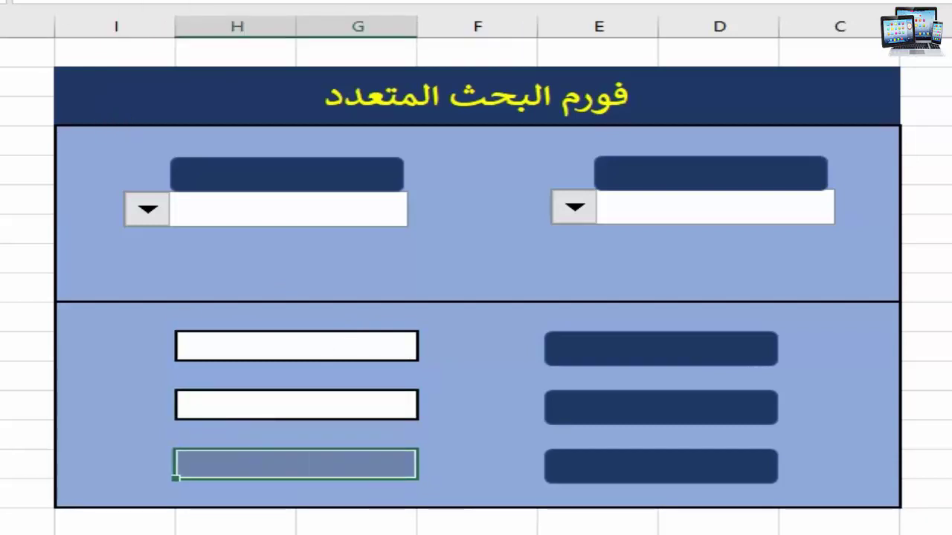
pyautogui.press('F4')
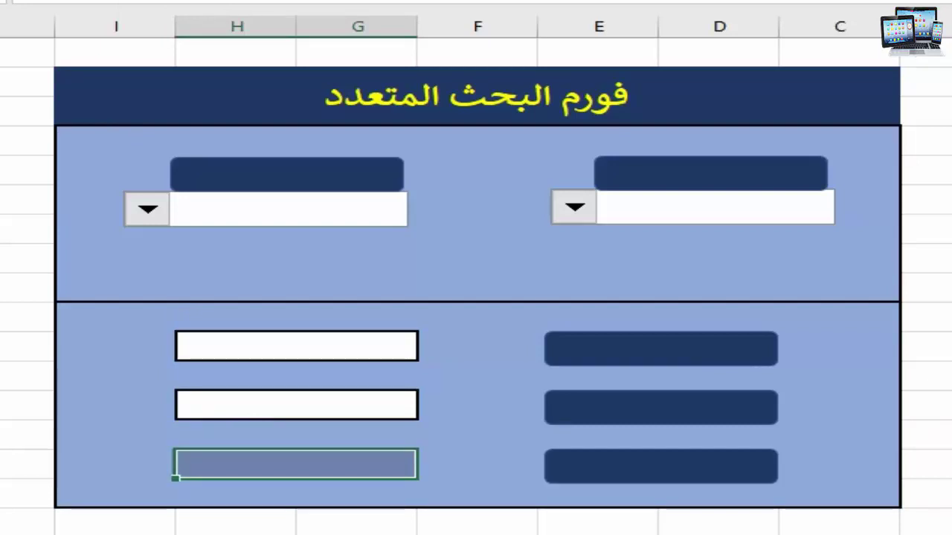
pyautogui.press('F4')
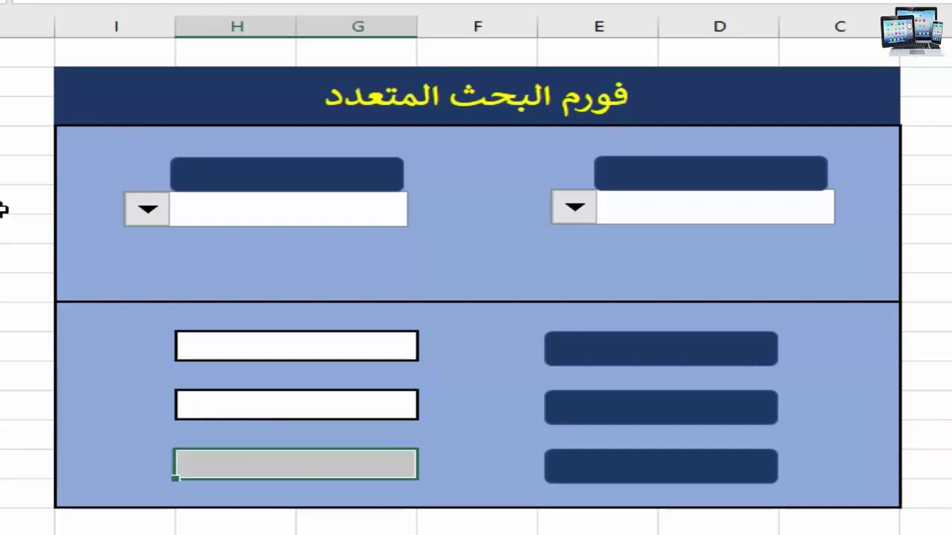
pyautogui.click(132, 313)
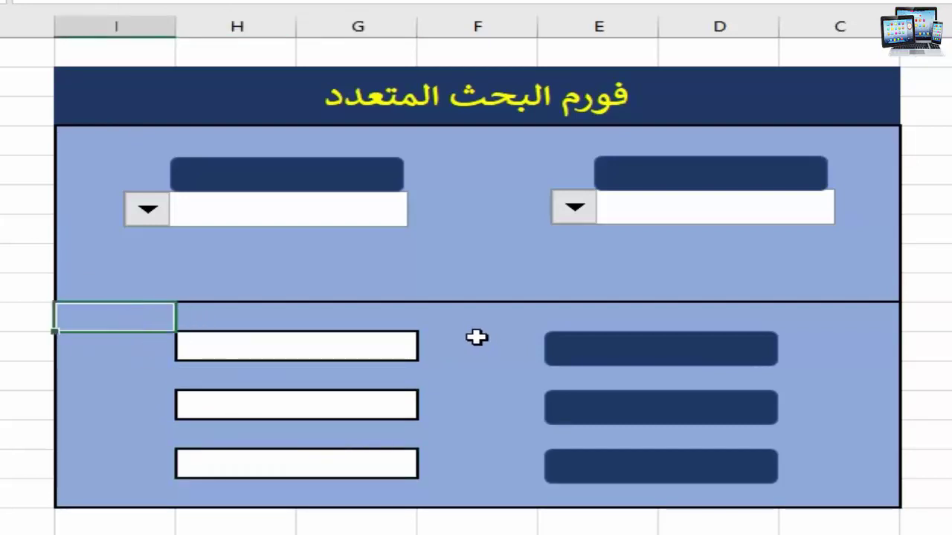
# Label the shapes above the two combo boxes "إسم الموظف" (columns D:E) and "رقم التأجير" (columns G:H).
pyautogui.click(703, 171)
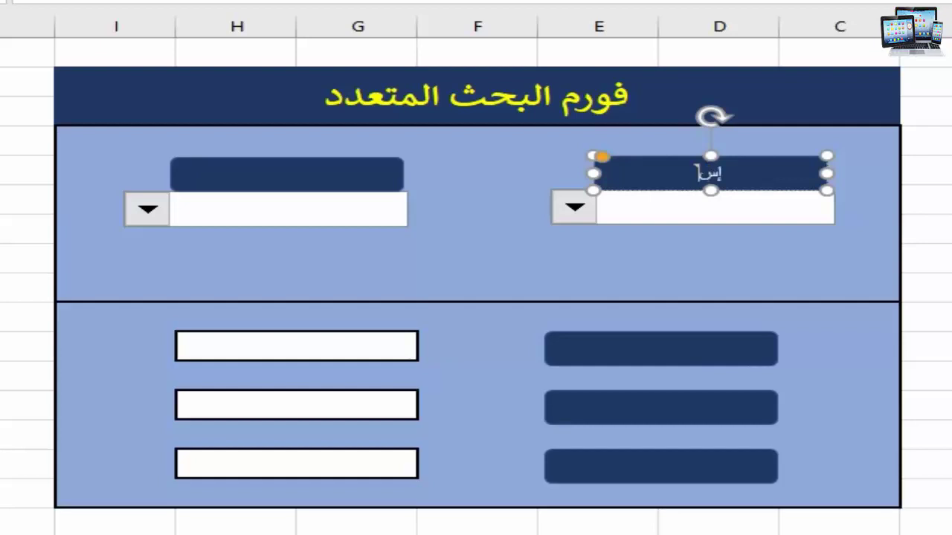
pyautogui.write('لموظف')
pyautogui.click(292, 173)
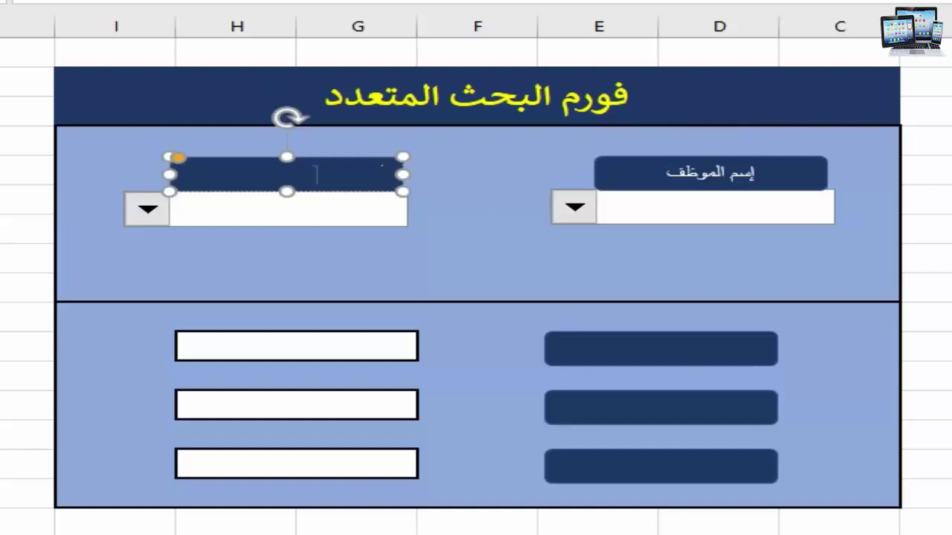
pyautogui.write('أ')
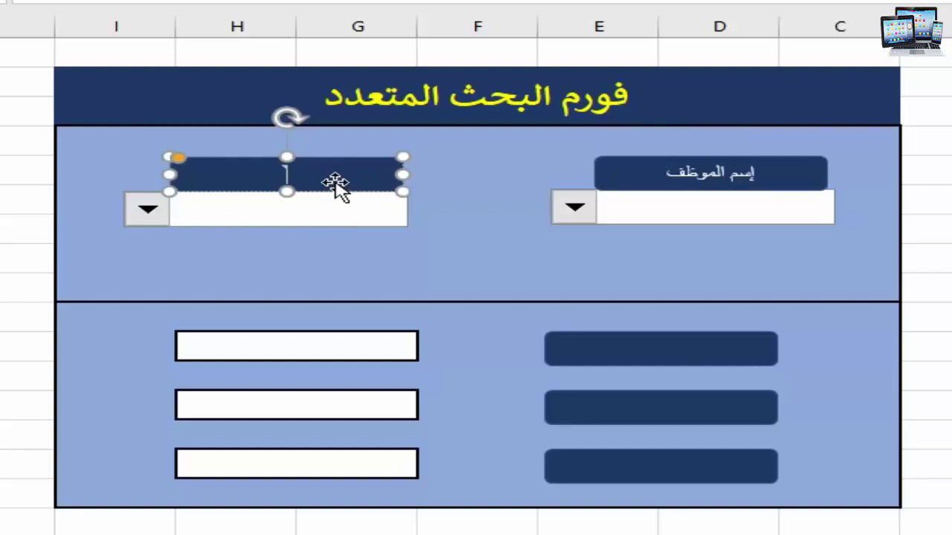
pyautogui.write('قم الم')
pyautogui.write('أ')
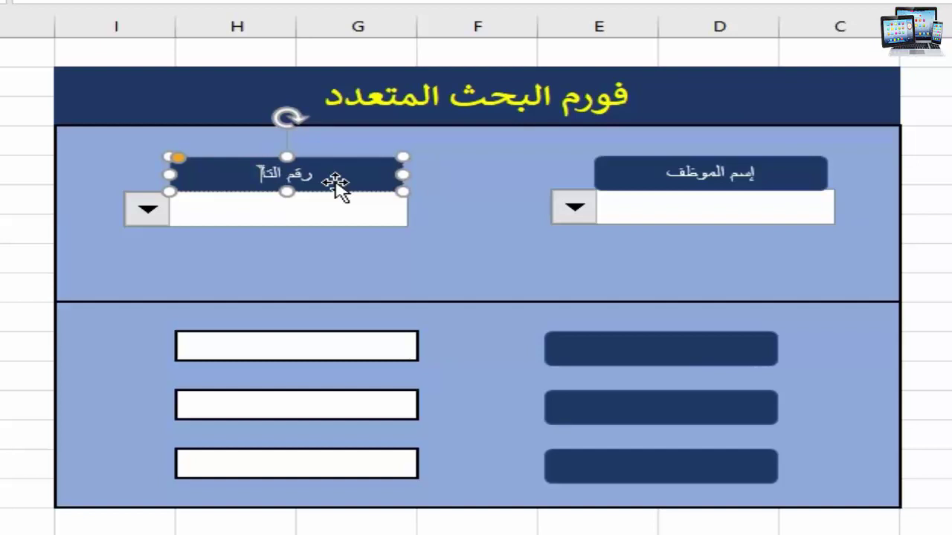
pyautogui.write('جير')
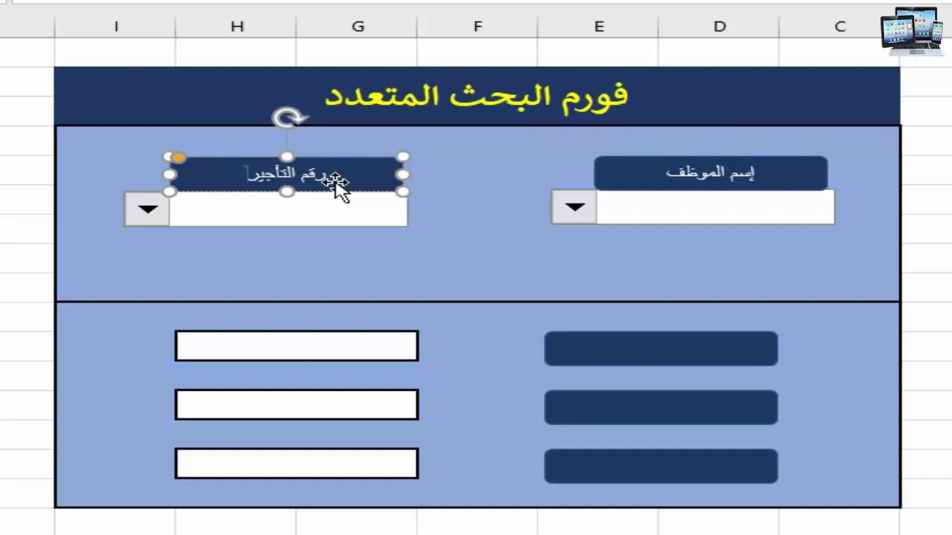
# Label the three shapes in the lower form area, from top to bottom, "المهمة", "مادة التدريس" and "هاتف الموظف".
pyautogui.click(637, 356)
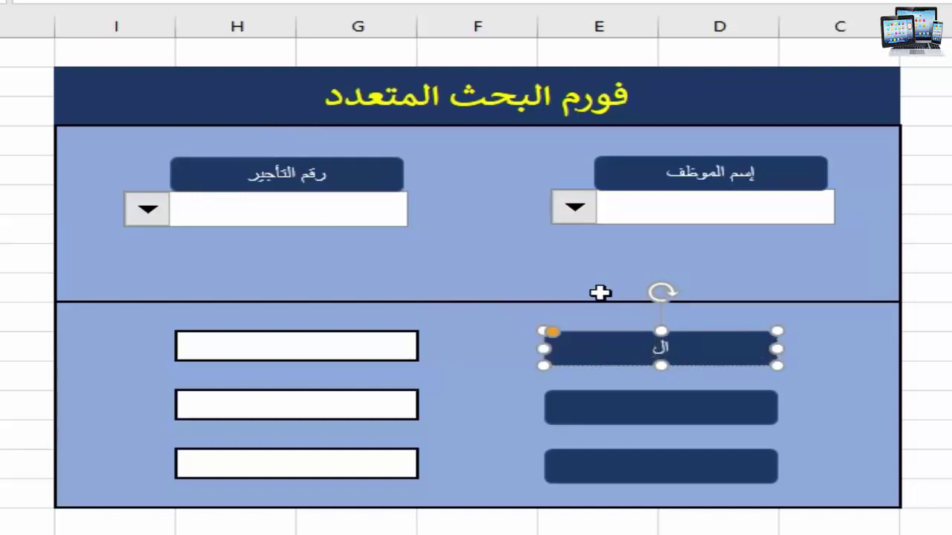
pyautogui.write('المهمة')
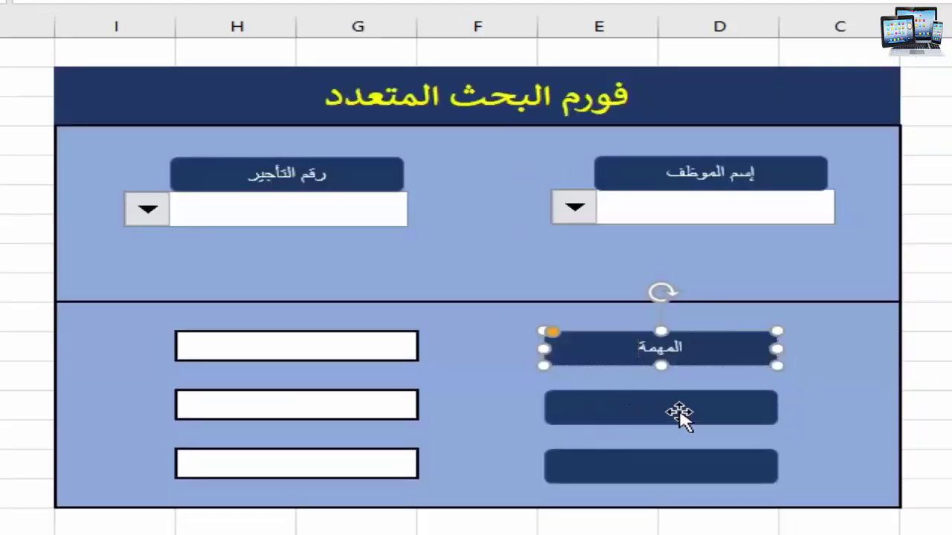
pyautogui.click(679, 416)
pyautogui.write('مادة التدريس')
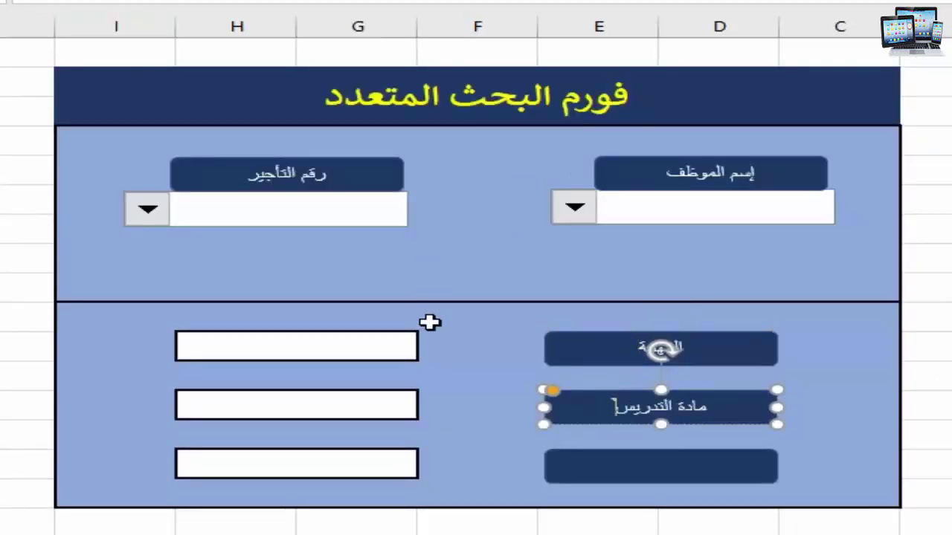
pyautogui.click(686, 485)
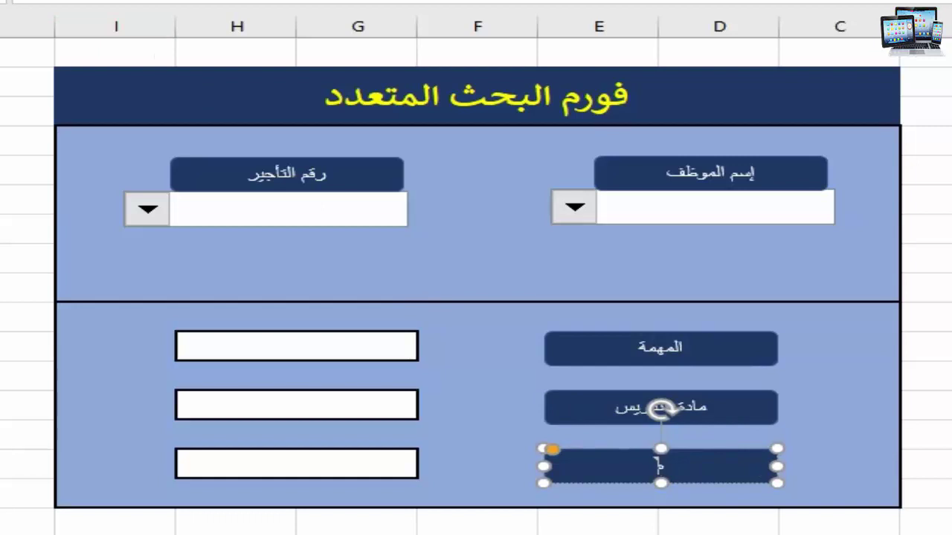
pyautogui.write('هاتف الموظف')
pyautogui.click(628, 283)
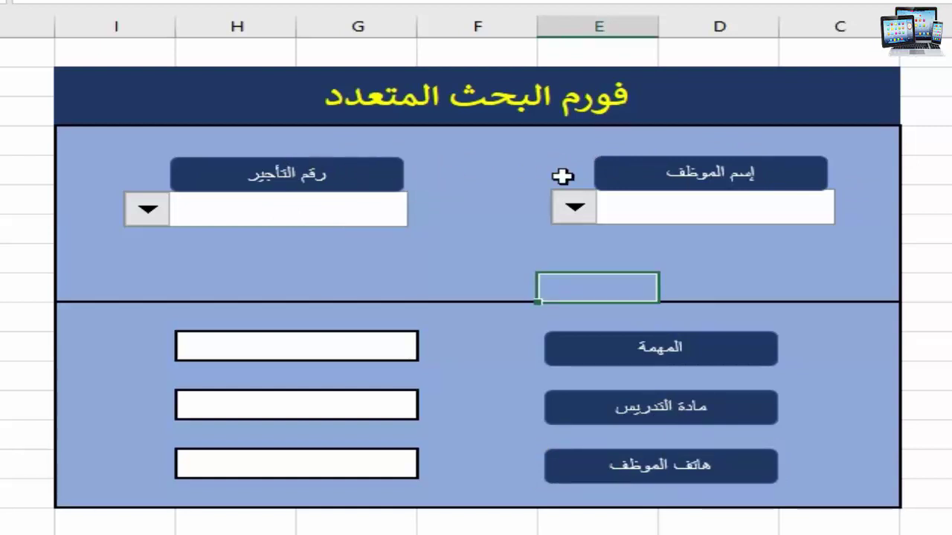
# Select all five label shapes together and make their text bold and yellow.
pyautogui.click(781, 176)
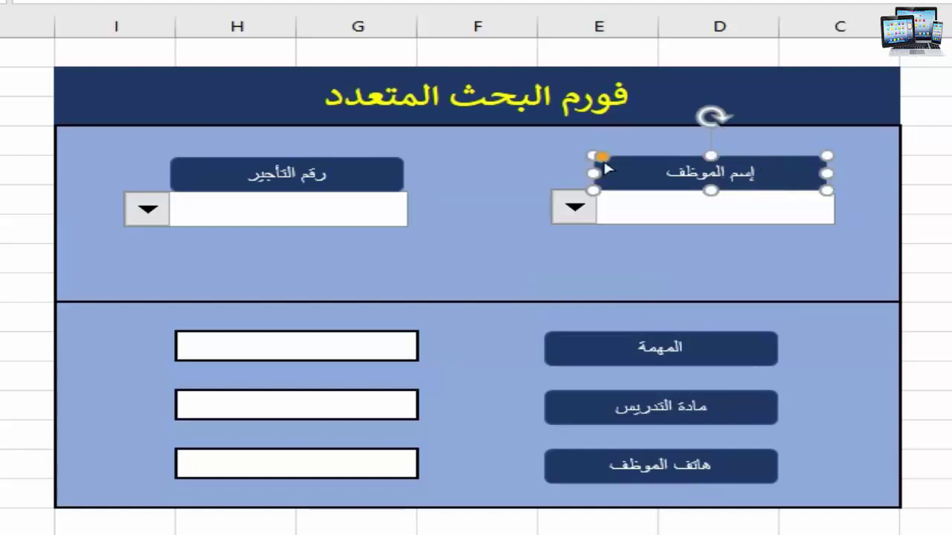
pyautogui.keyDown('ctrl'); pyautogui.click(378, 178); pyautogui.keyUp('ctrl')
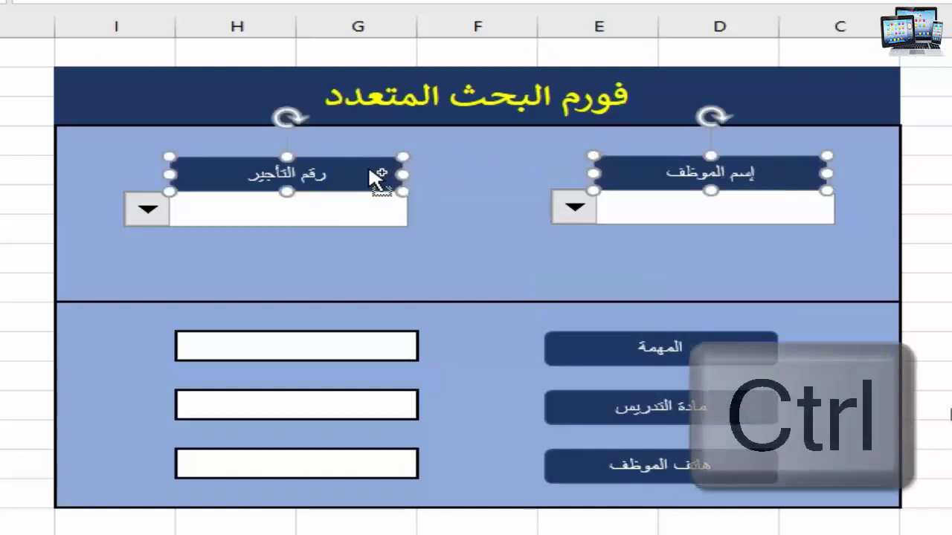
pyautogui.keyDown('ctrl'); pyautogui.click(591, 356); pyautogui.keyUp('ctrl')
pyautogui.keyDown('ctrl'); pyautogui.click(608, 411); pyautogui.keyUp('ctrl')
pyautogui.keyDown('ctrl'); pyautogui.click(591, 464); pyautogui.keyUp('ctrl')
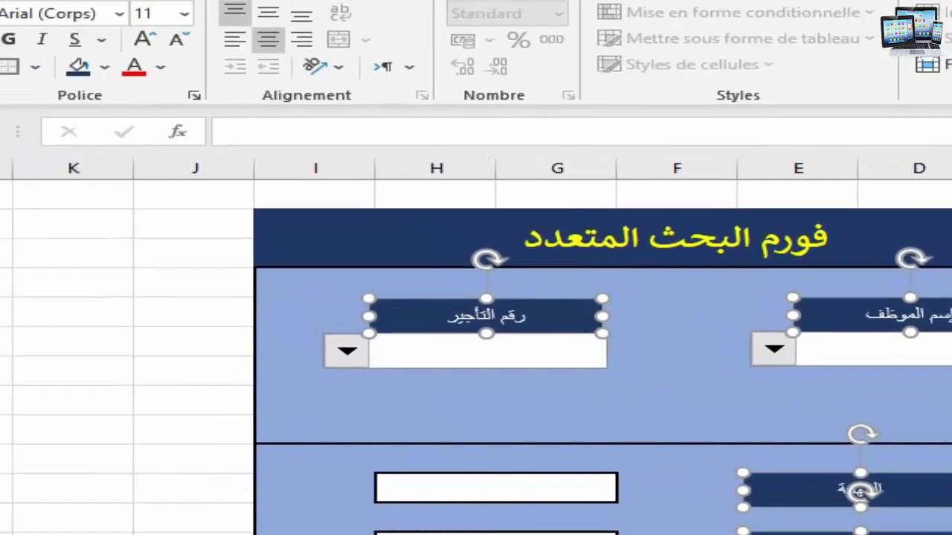
pyautogui.click(13, 42)
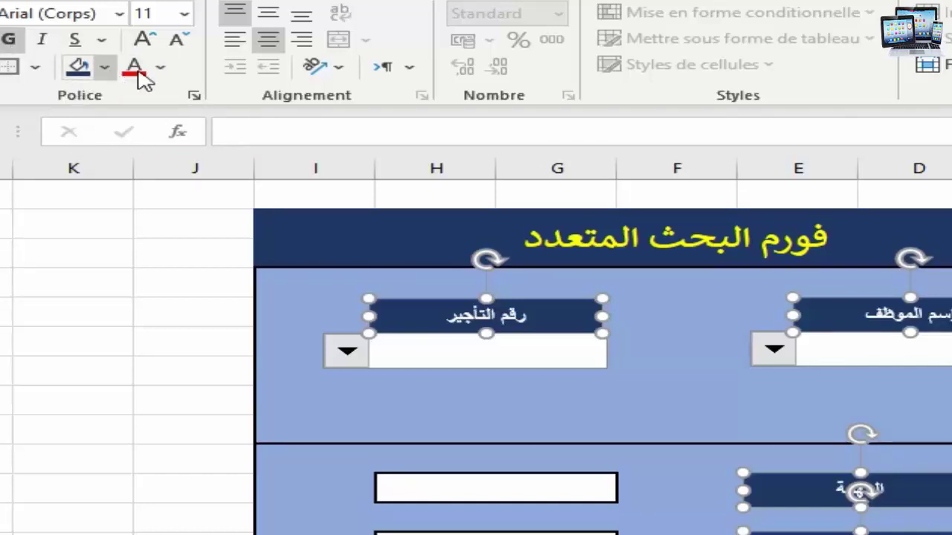
pyautogui.click(160, 68)
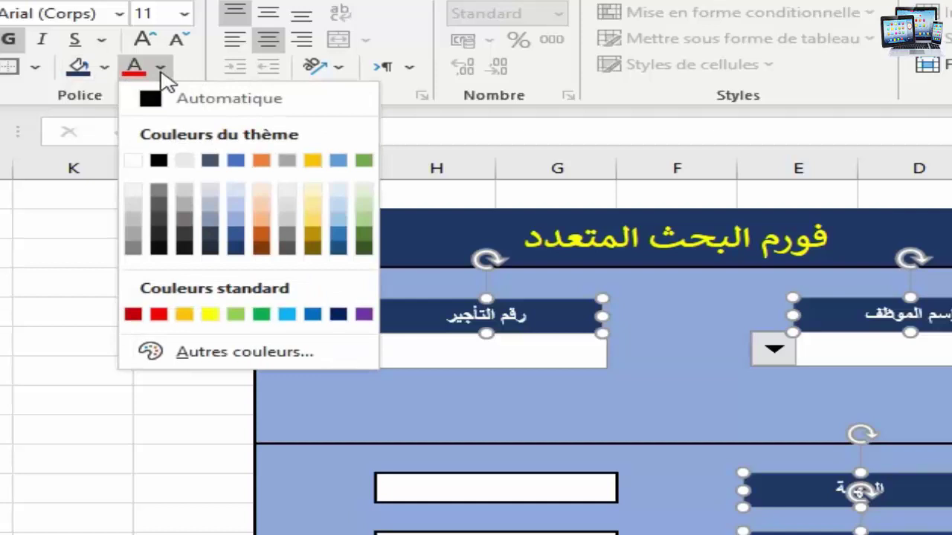
pyautogui.click(211, 315)
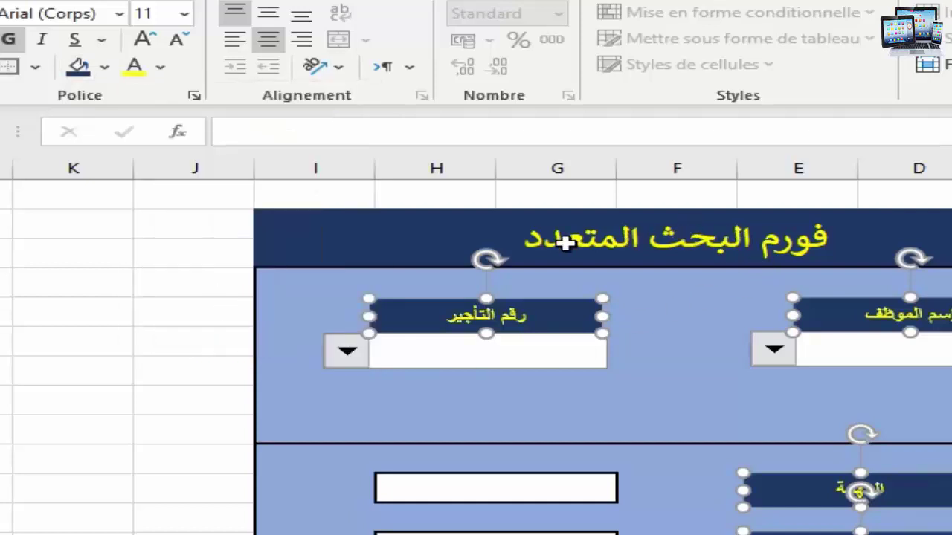
# Enlarge the text of the five selected label shapes to font size 14 and deselect them.
pyautogui.click(147, 42)
pyautogui.click(146, 42)
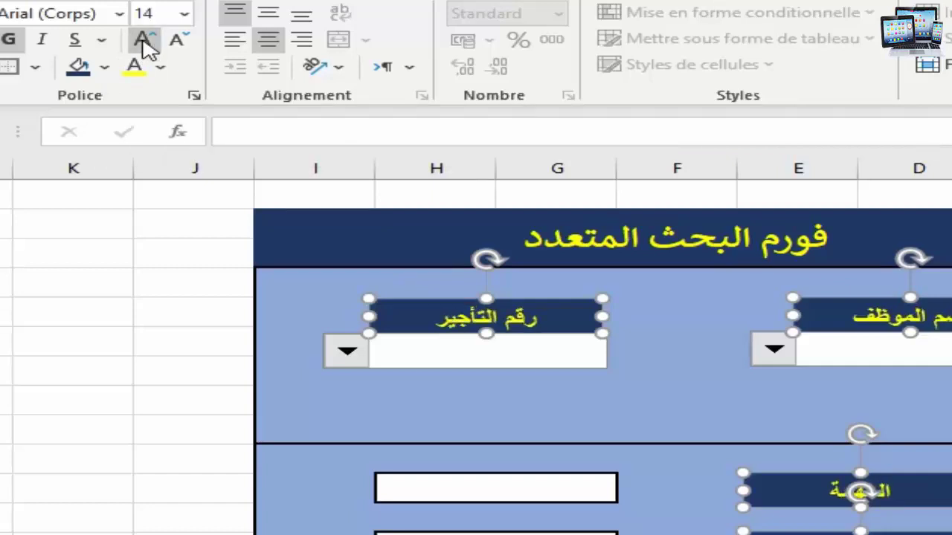
pyautogui.click(147, 42)
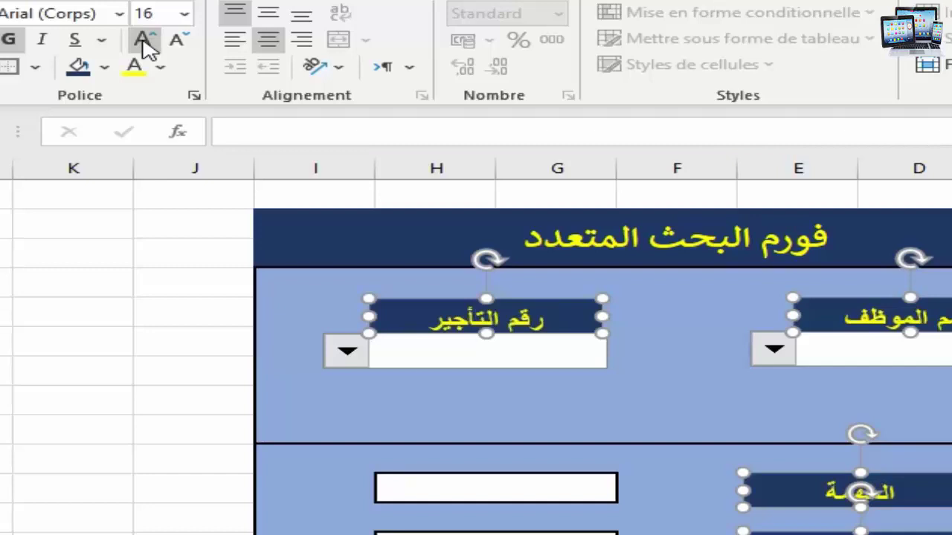
pyautogui.click(178, 42)
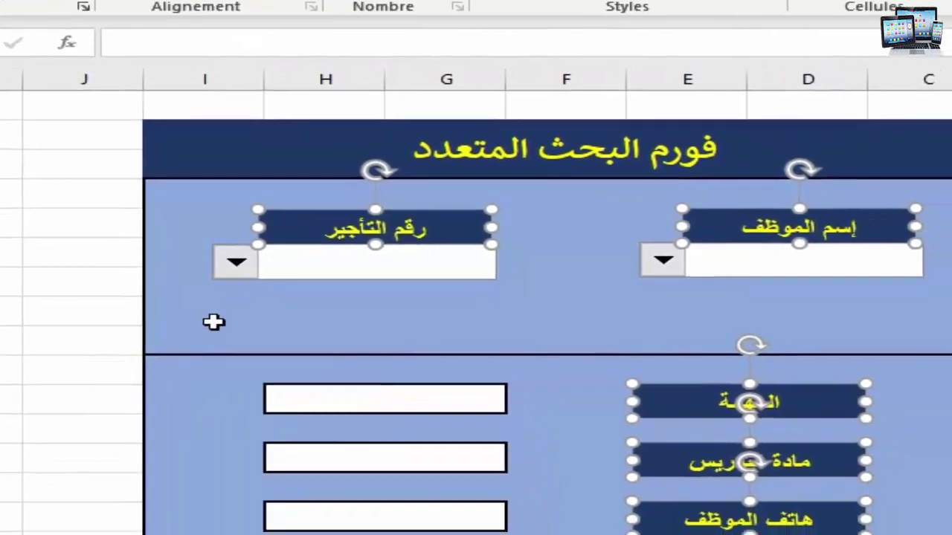
pyautogui.click(322, 405)
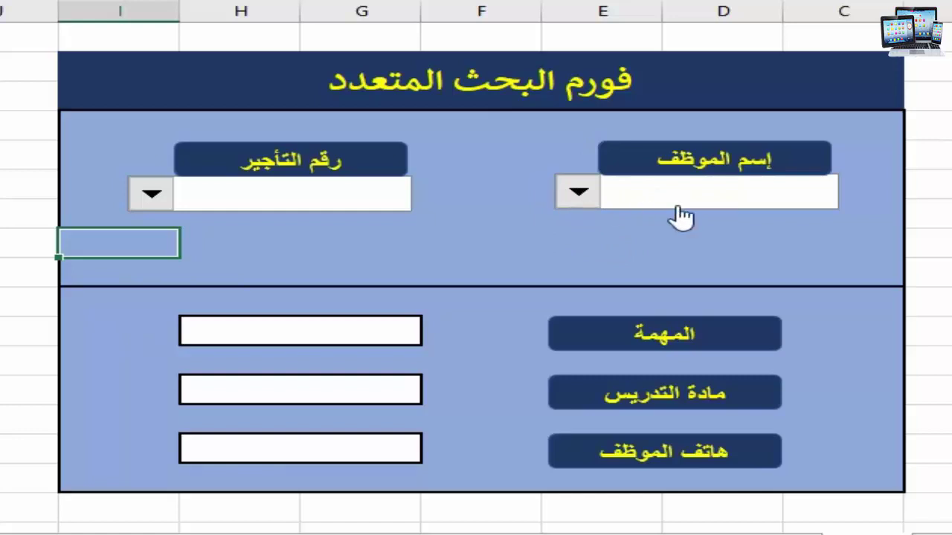
# Check the drop-down list of the employee name combo box and look at the source table on the database sheet.
pyautogui.click(578, 195)
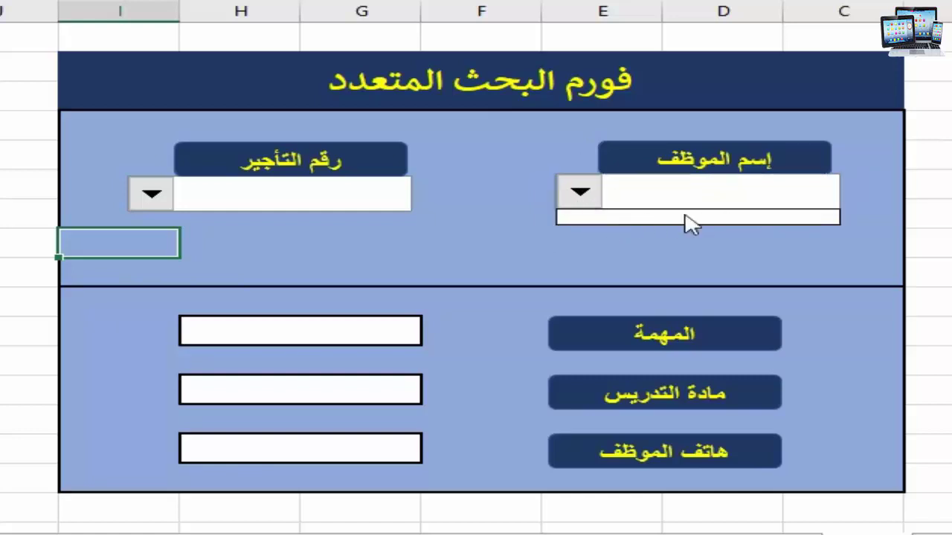
pyautogui.click(579, 196)
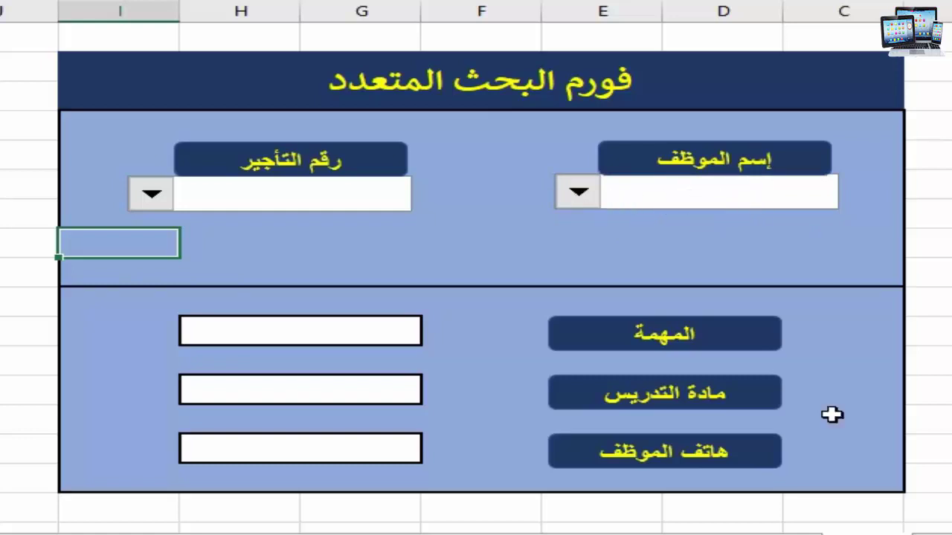
pyautogui.hotkey('ctrl', 'pagedown')
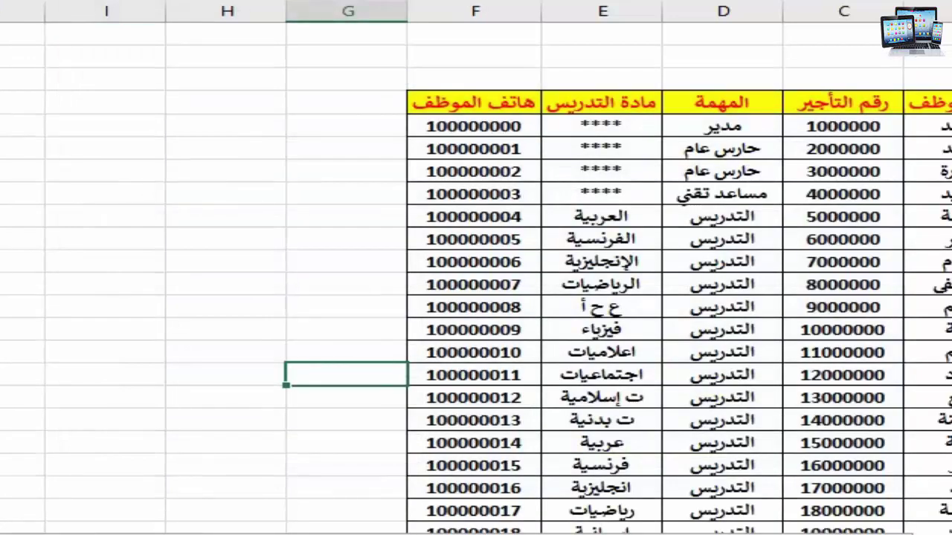
# Return to the search form sheet and rename it from Feuil2 to "form".
pyautogui.hotkey('ctrl', 'pageup')
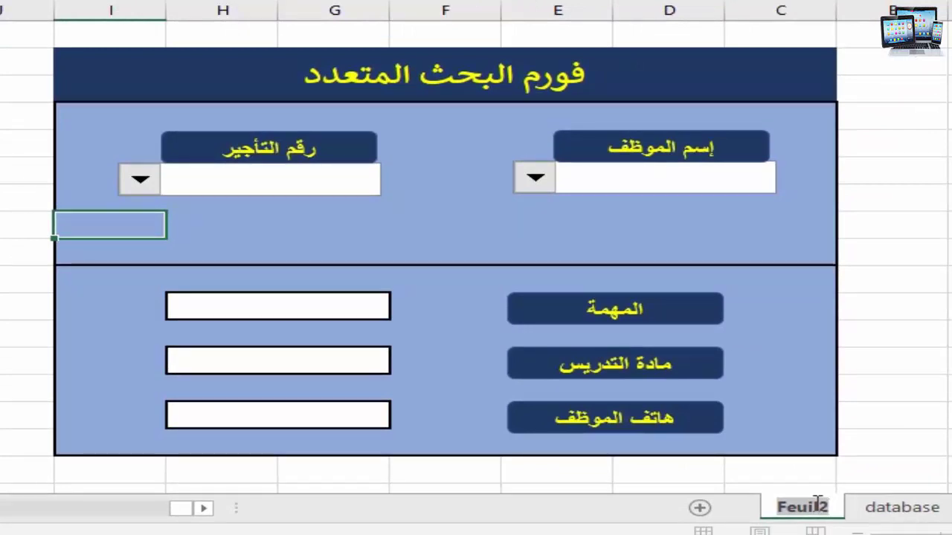
pyautogui.press('BackSpace')
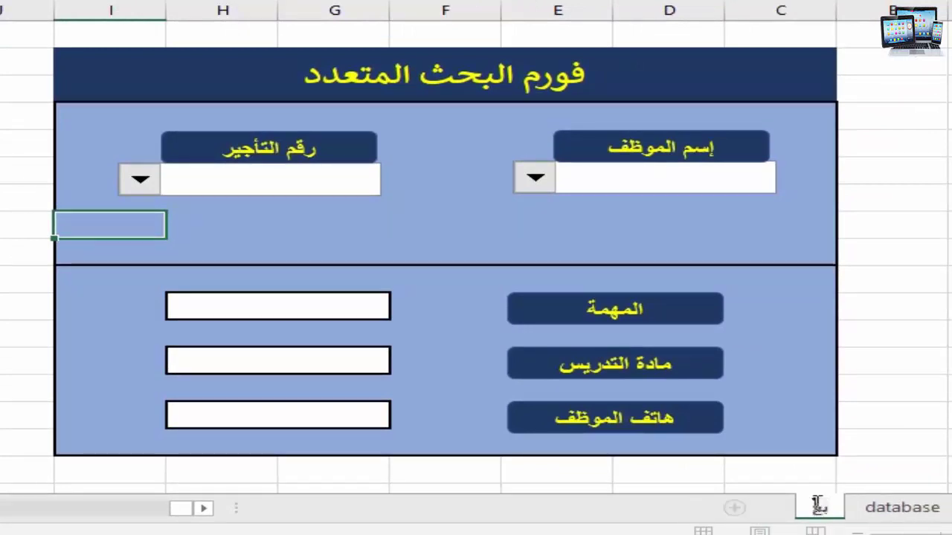
pyautogui.write('form')
pyautogui.click(898, 410)
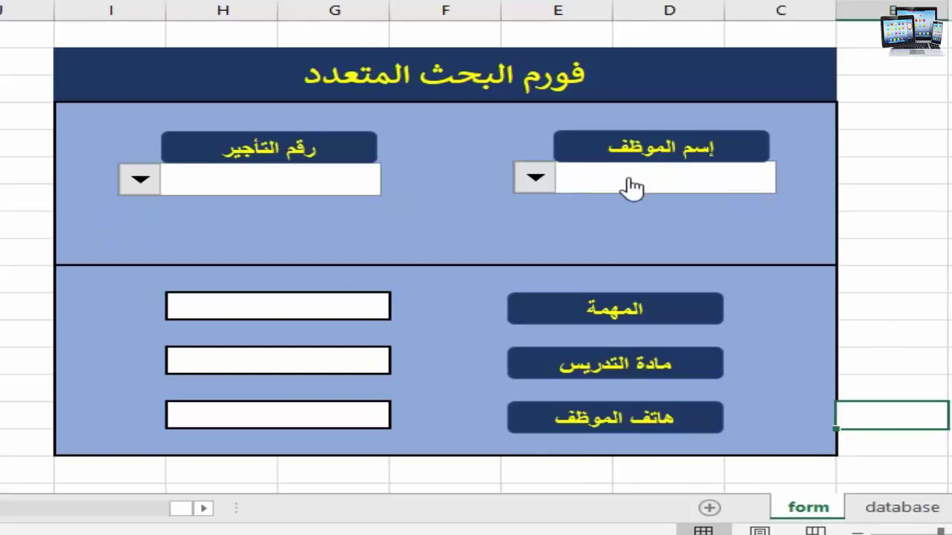
# View the employee table on the database sheet, return to the form sheet and check the employee name combo box's list.
pyautogui.click(905, 509)
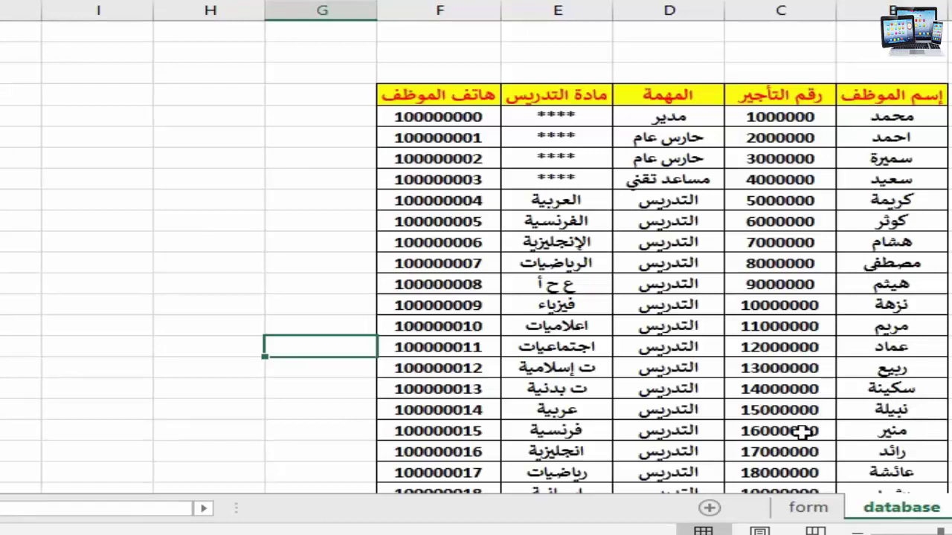
pyautogui.click(807, 509)
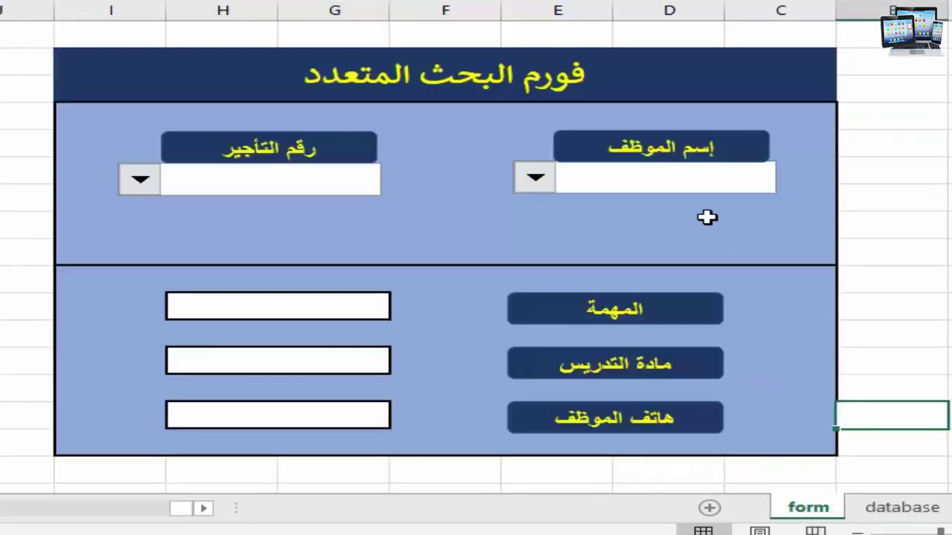
pyautogui.click(648, 182)
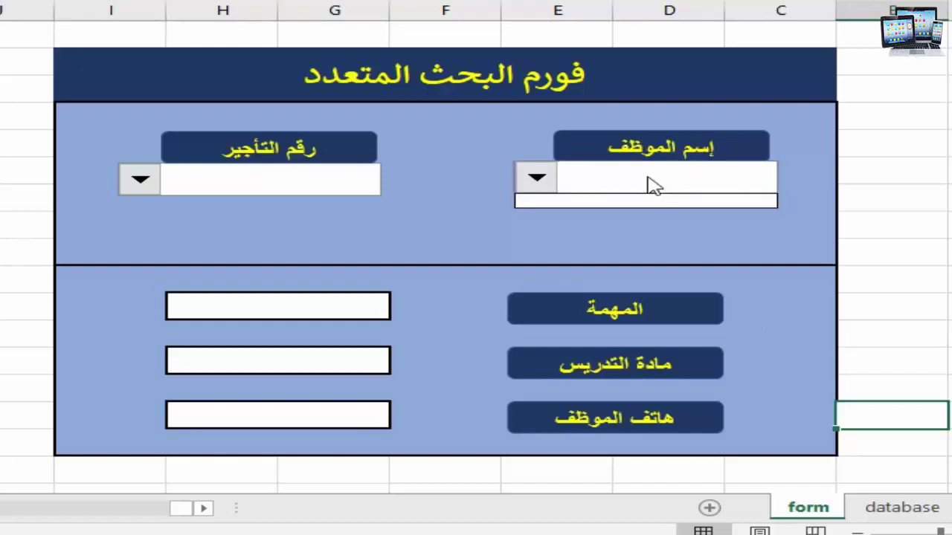
# In the employee name combo box's control format settings, set the input range to database!$B$5:$B$29.
pyautogui.rightClick(648, 182)
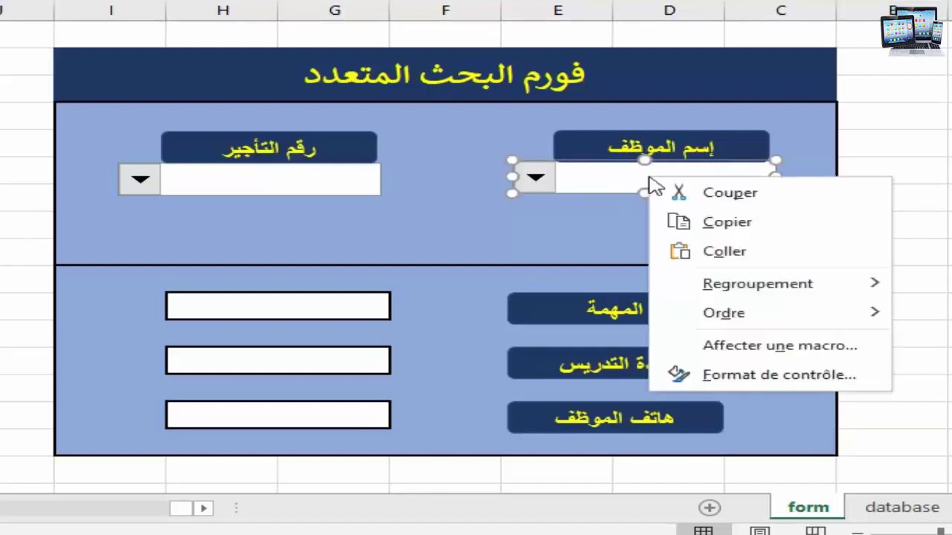
pyautogui.click(749, 374)
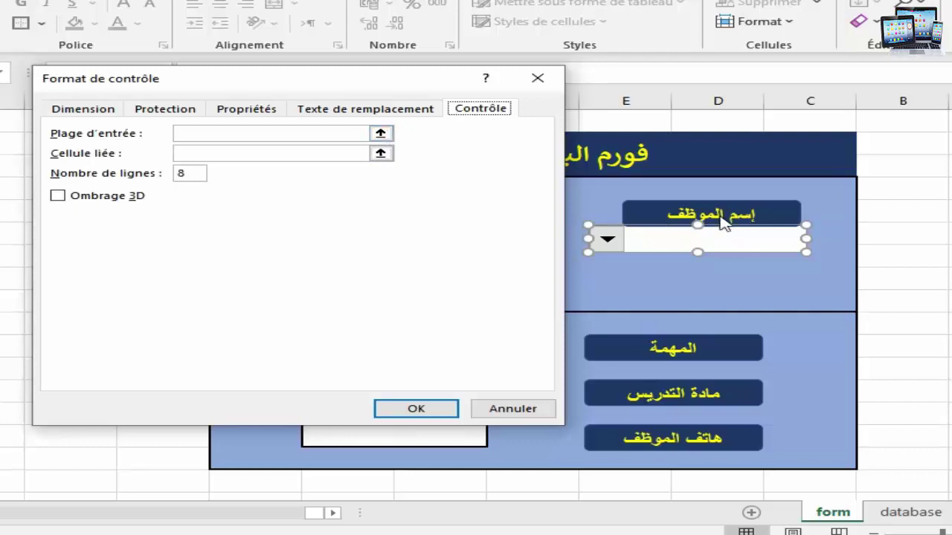
pyautogui.click(381, 134)
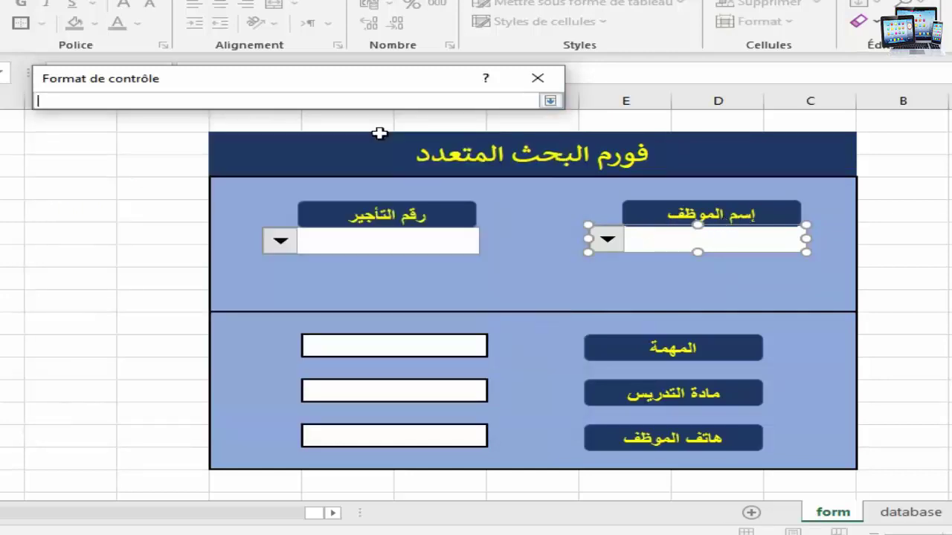
pyautogui.click(910, 519)
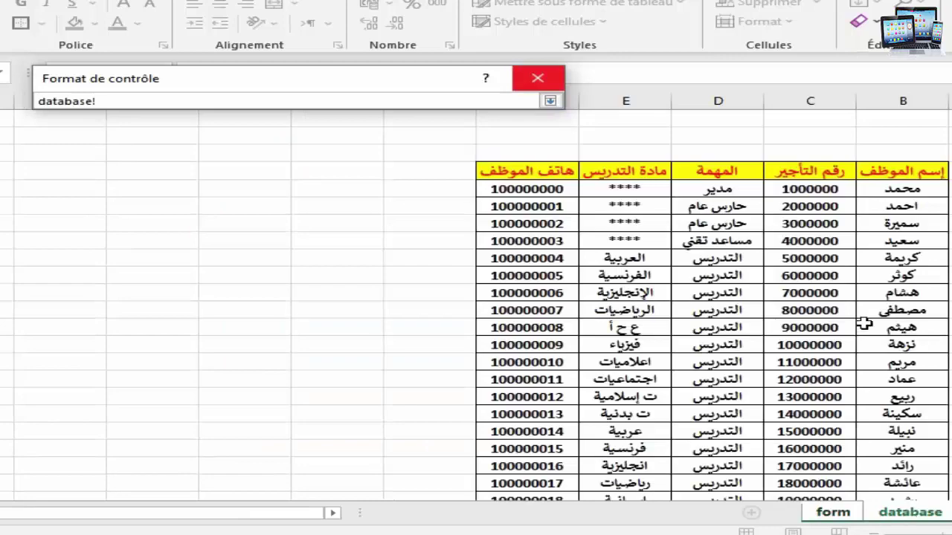
pyautogui.moveTo(913, 189); pyautogui.dragTo(924, 464)
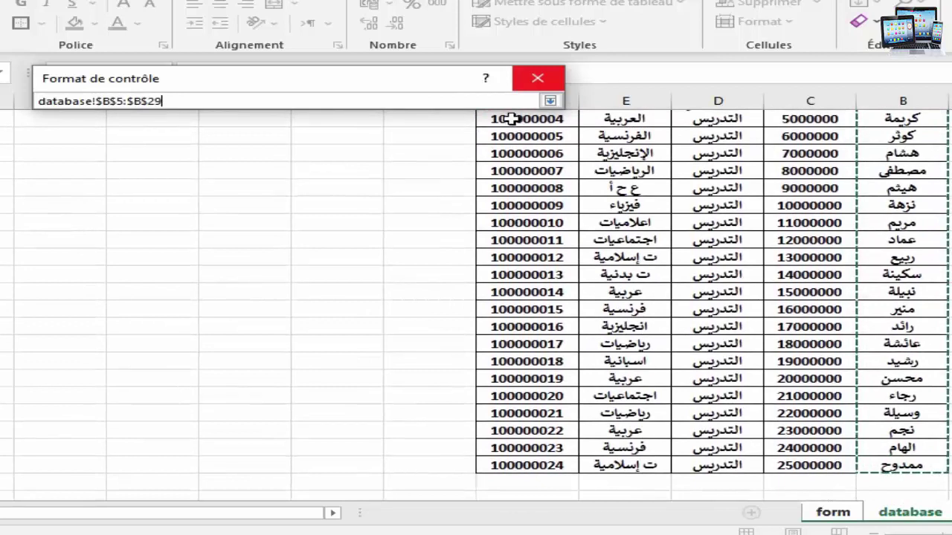
pyautogui.click(549, 101)
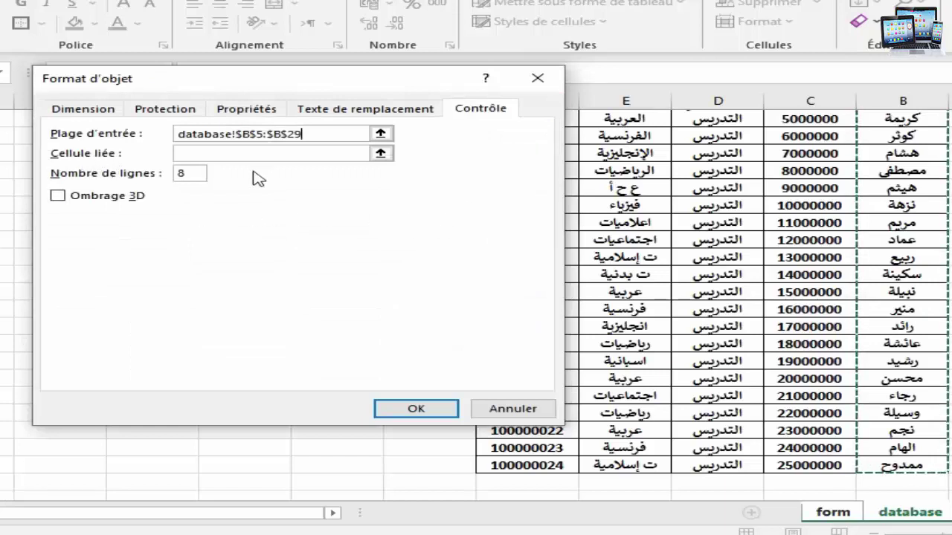
# Link the employee name combo box to cell $C$3 of the form sheet, enable 3D shading and apply the control settings.
pyautogui.click(380, 154)
pyautogui.click(810, 120)
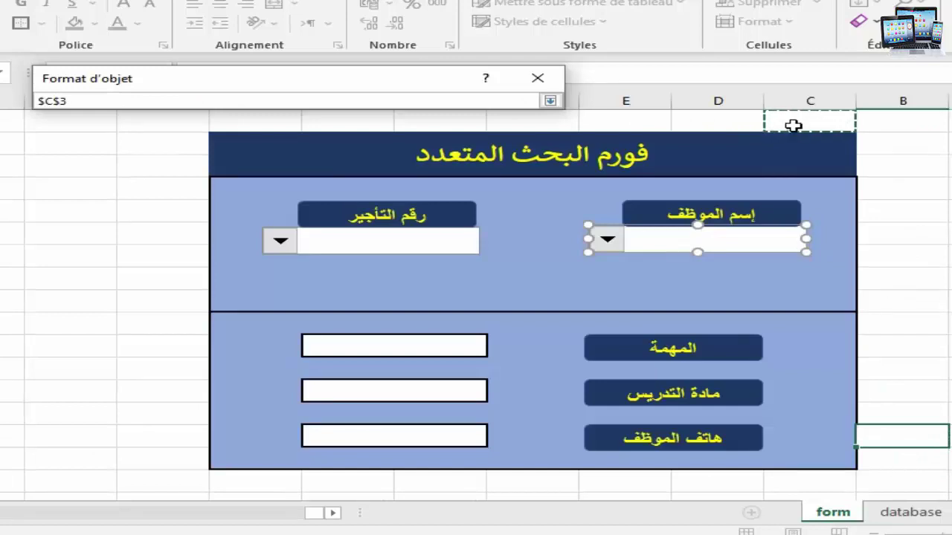
pyautogui.click(550, 100)
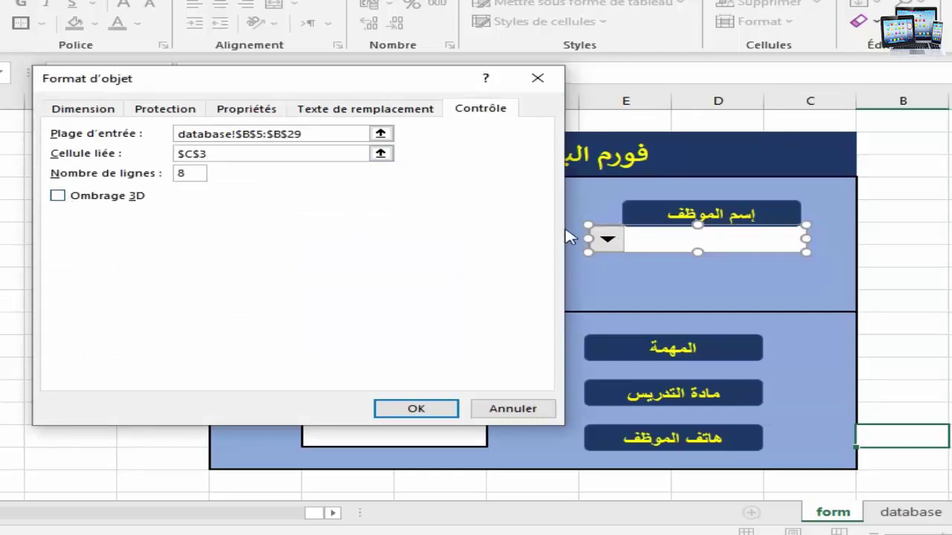
pyautogui.click(104, 196)
pyautogui.click(417, 409)
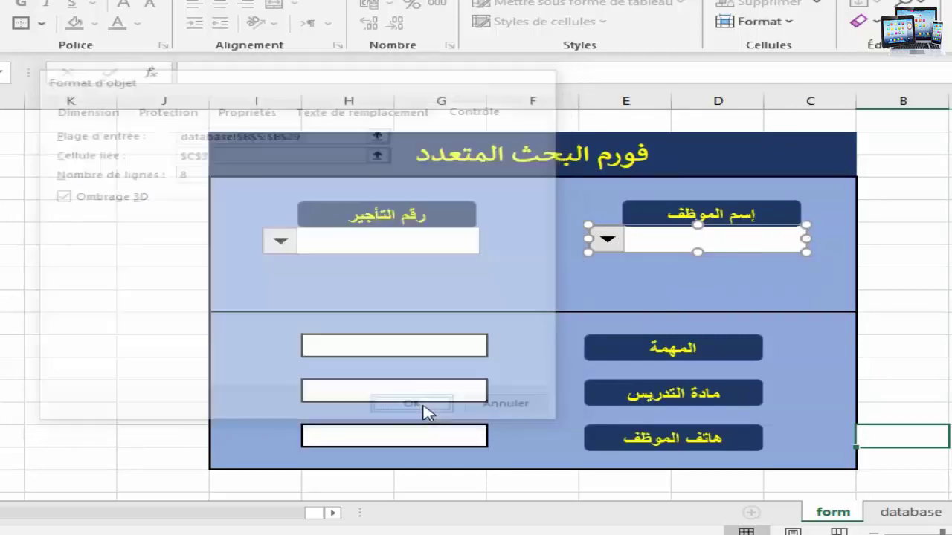
pyautogui.click(603, 300)
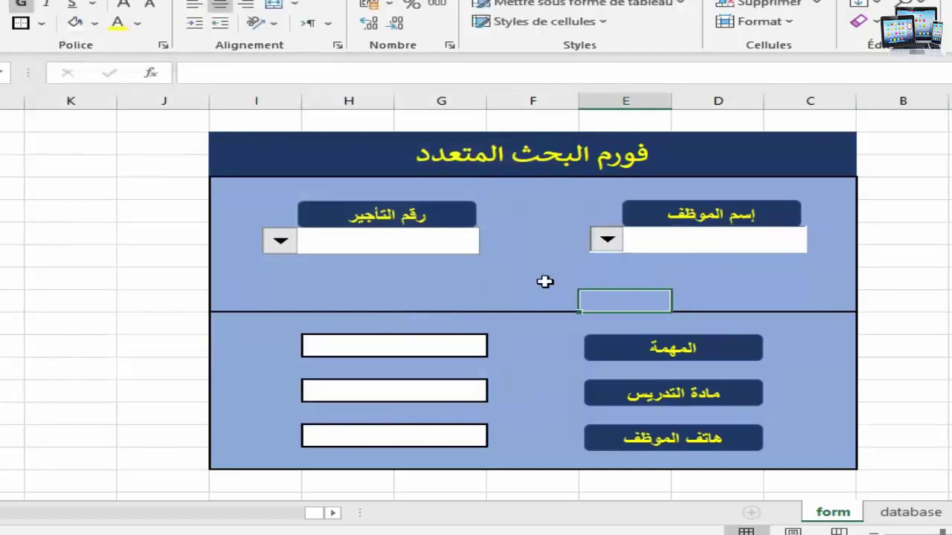
# Check the employee name combo box's list against the name column of the table on the database sheet.
pyautogui.click(608, 242)
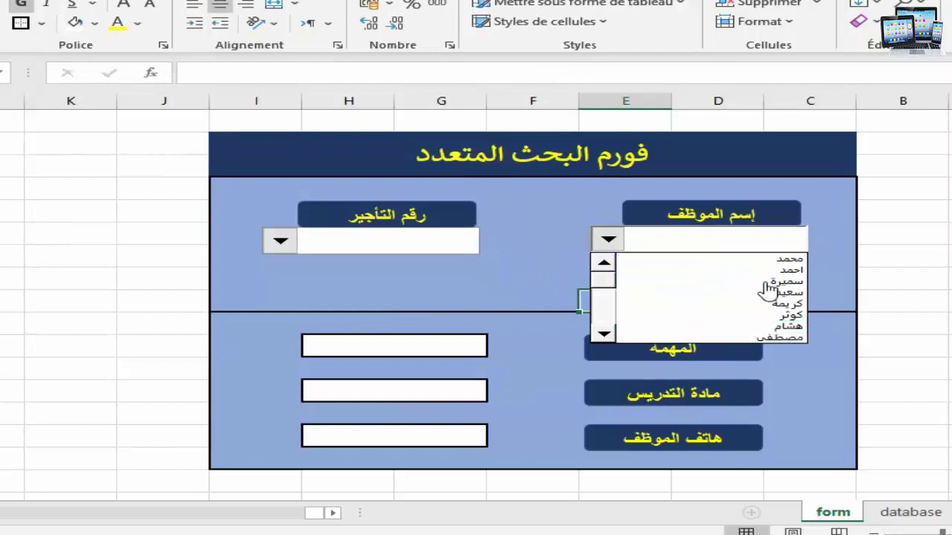
pyautogui.click(602, 312)
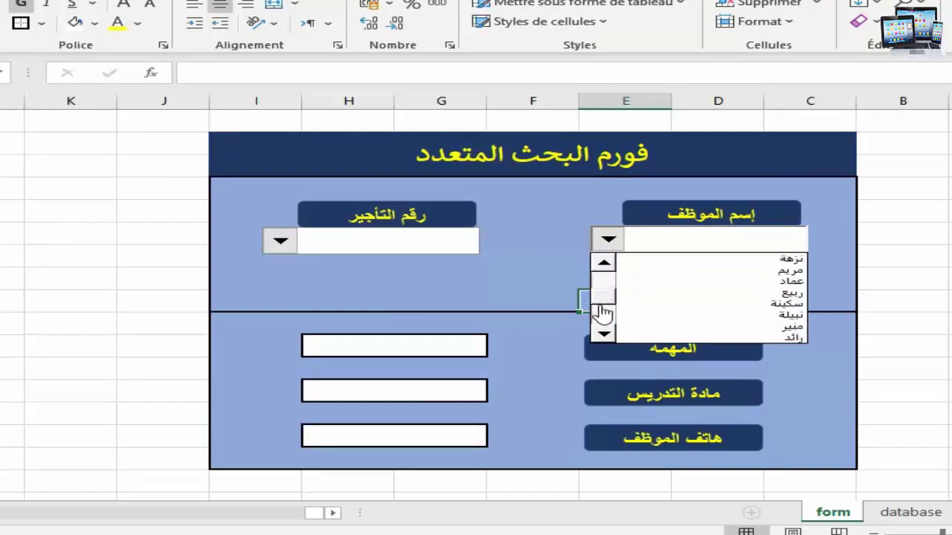
pyautogui.moveTo(602, 312); pyautogui.dragTo(601, 266)
pyautogui.click(559, 271)
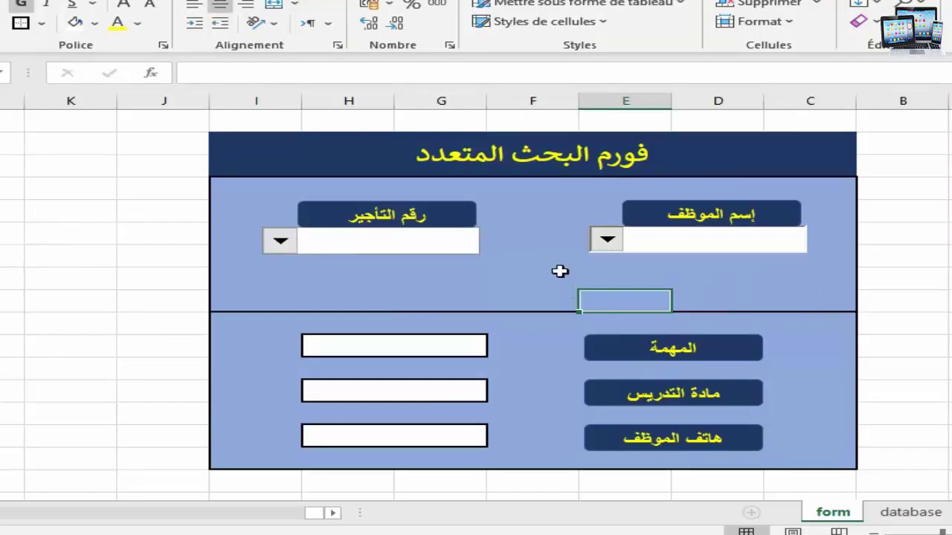
pyautogui.click(904, 513)
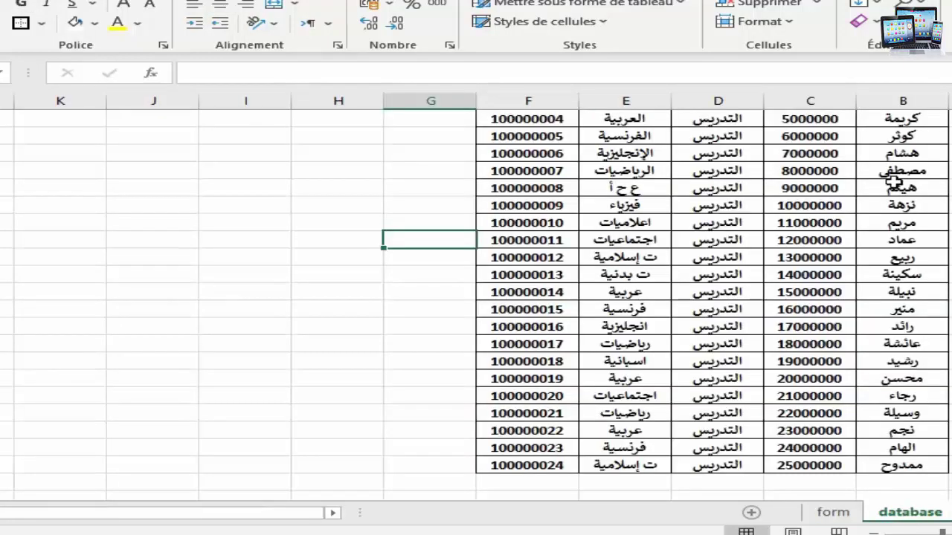
pyautogui.scroll(3, 879, 329)
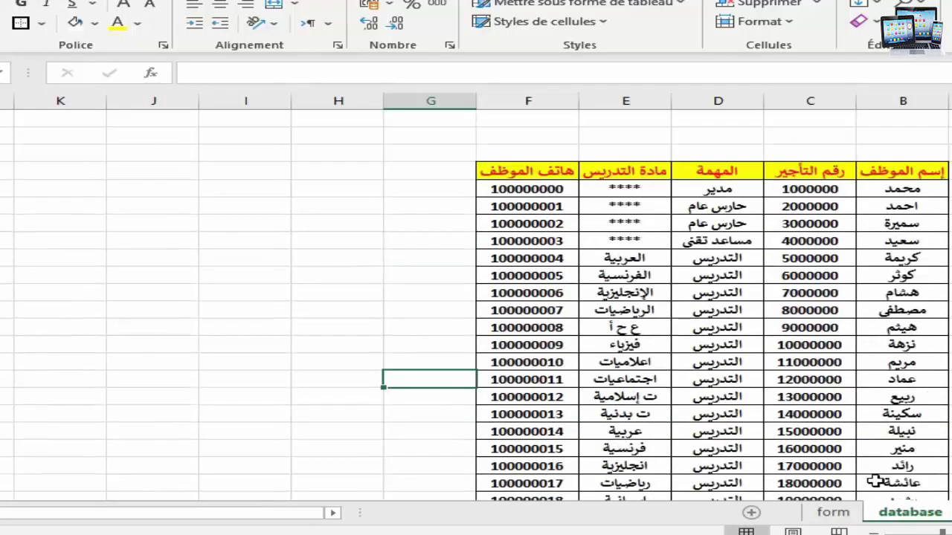
pyautogui.click(833, 512)
pyautogui.click(607, 240)
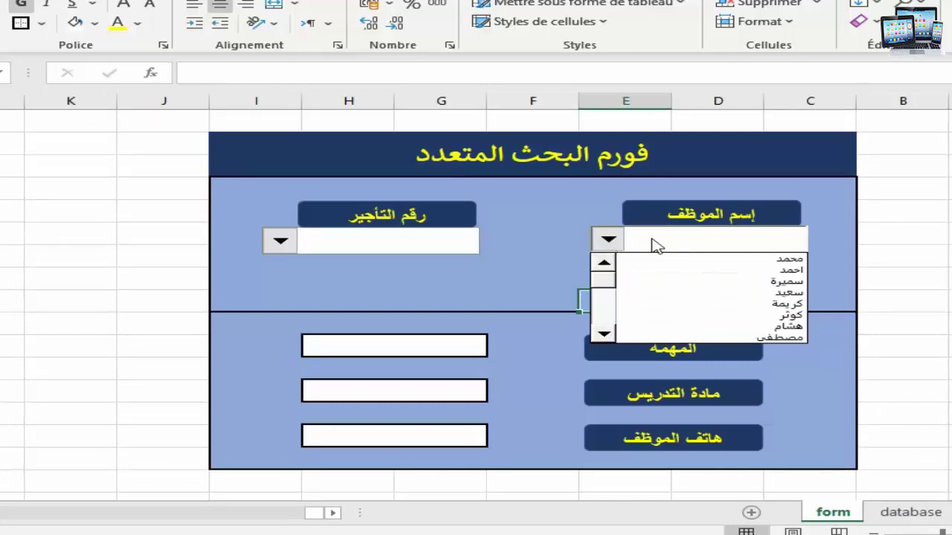
pyautogui.click(609, 246)
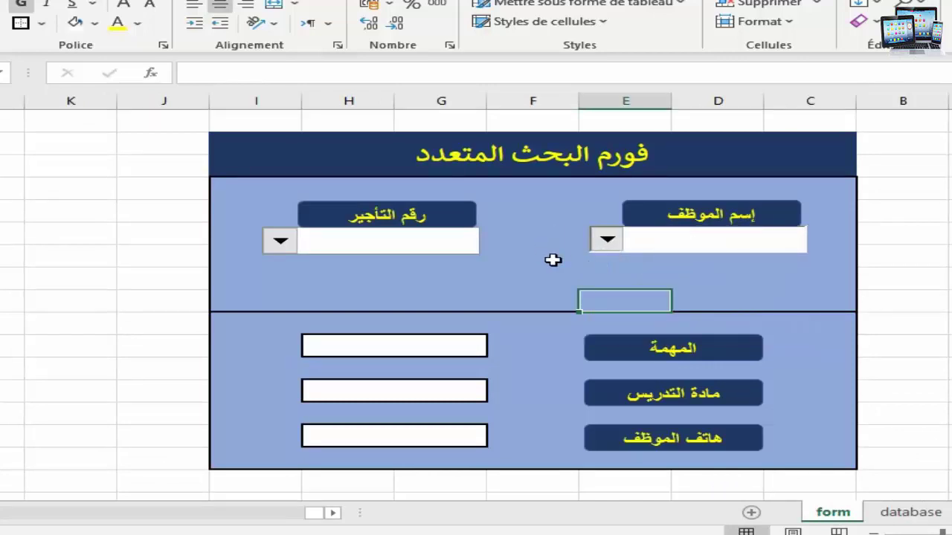
# In the control format settings of the رقم التأجير combo box, set the input range to database!$C$5:$C$29.
pyautogui.rightClick(409, 238)
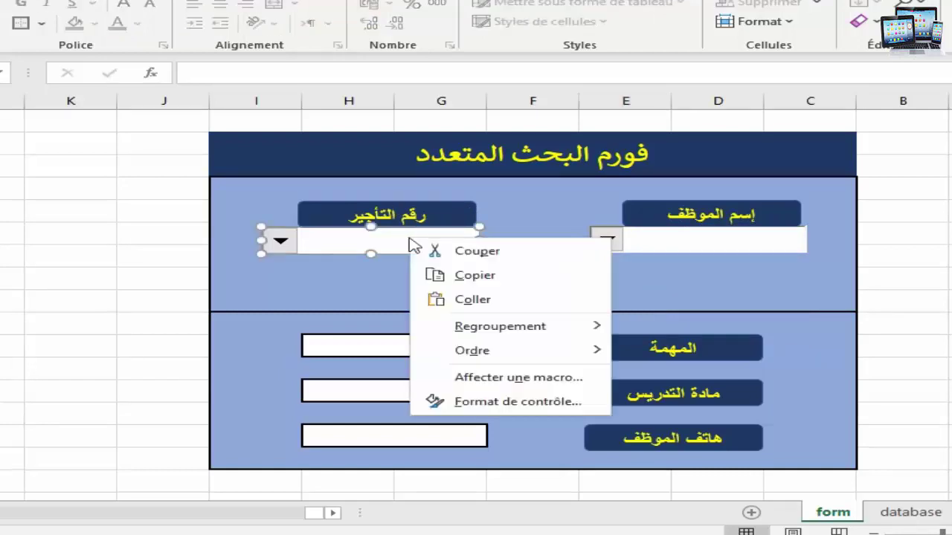
pyautogui.click(486, 397)
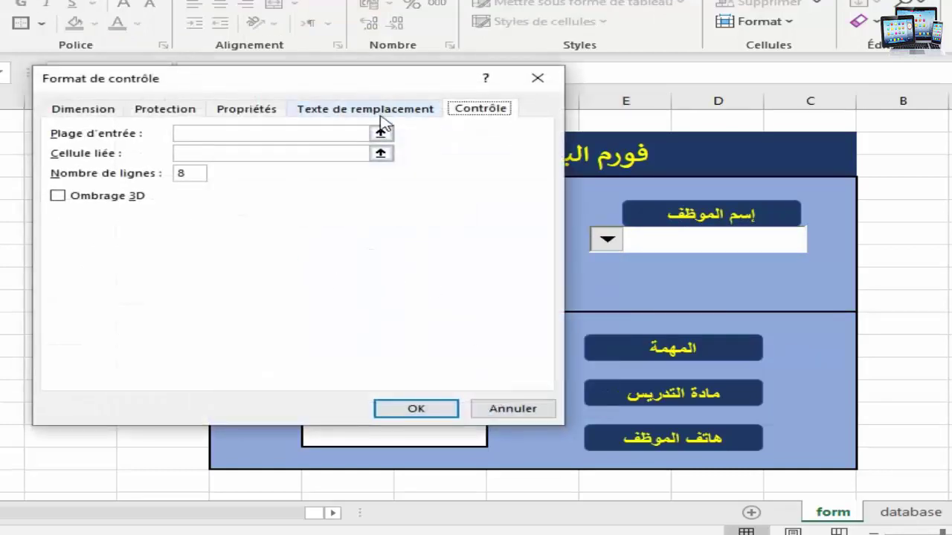
pyautogui.click(381, 134)
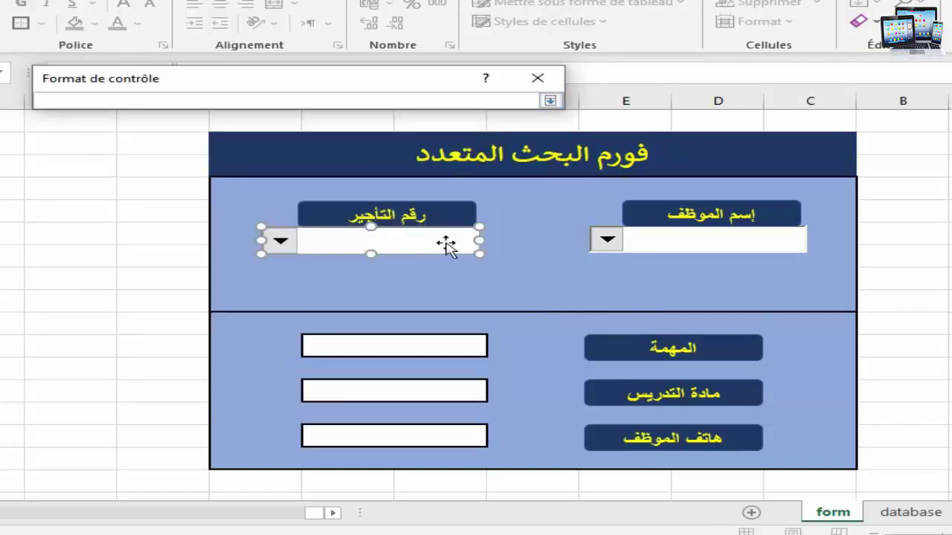
pyautogui.click(912, 513)
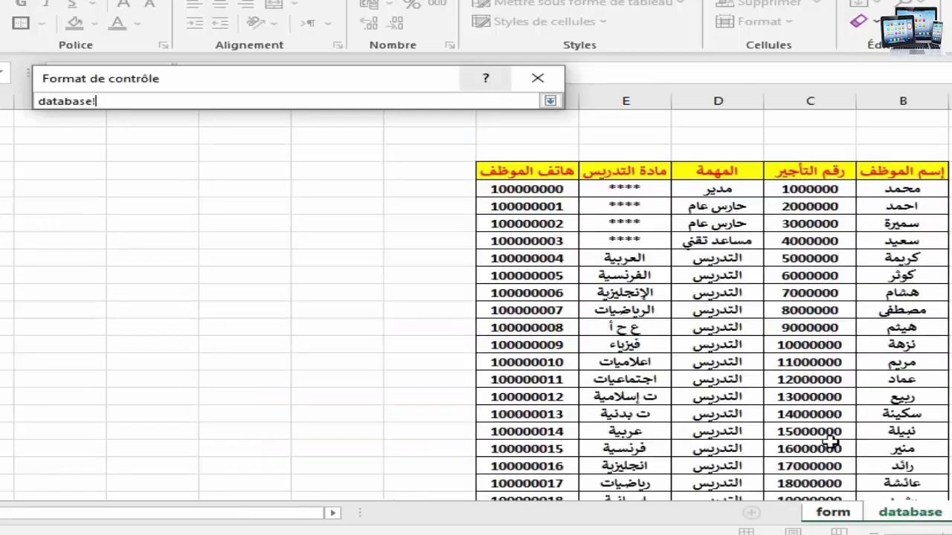
pyautogui.moveTo(809, 189); pyautogui.dragTo(843, 467)
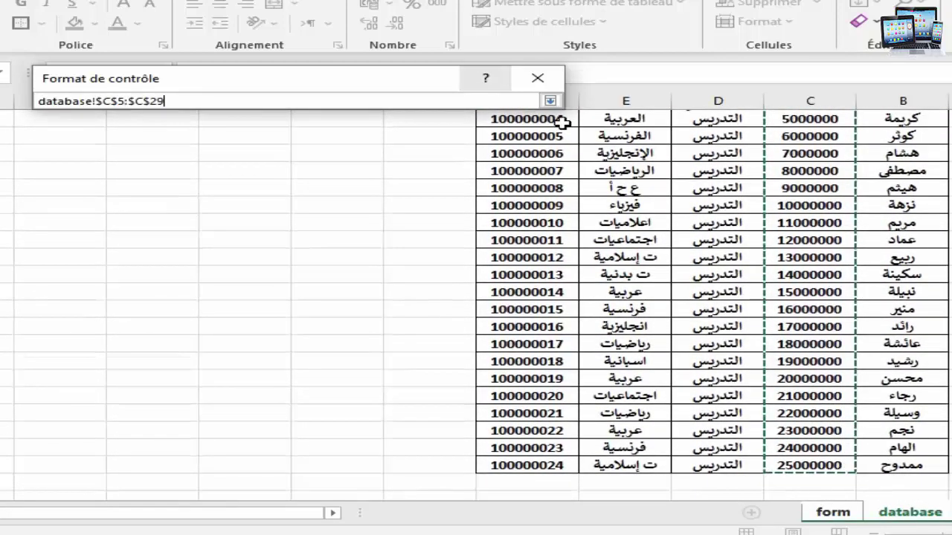
pyautogui.click(550, 101)
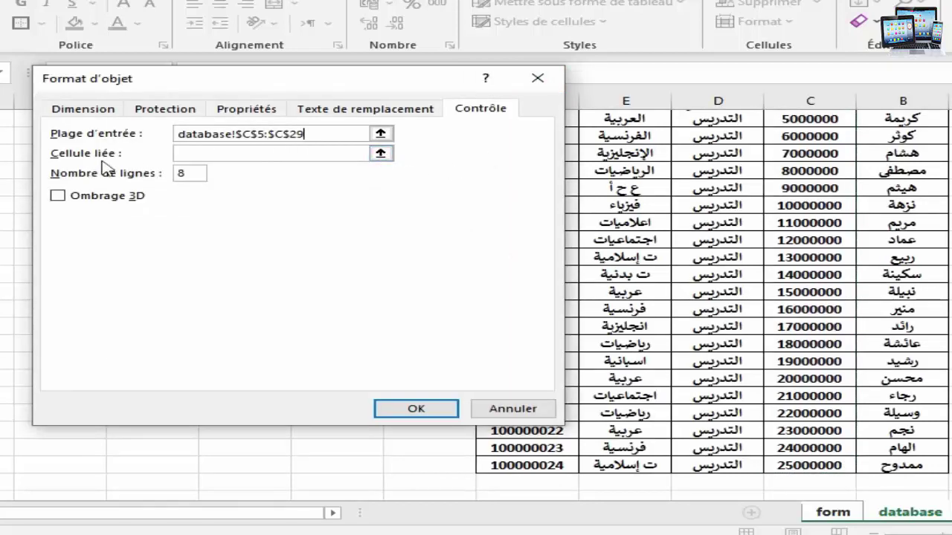
# Link the رقم التأجير combo box to cell $C$3, enable 3D shading and apply the control settings.
pyautogui.click(381, 153)
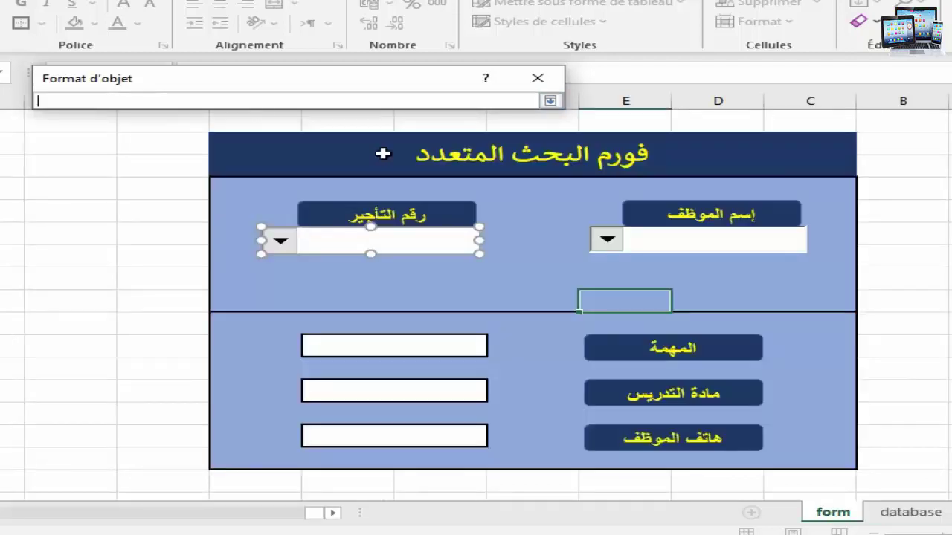
pyautogui.click(819, 119)
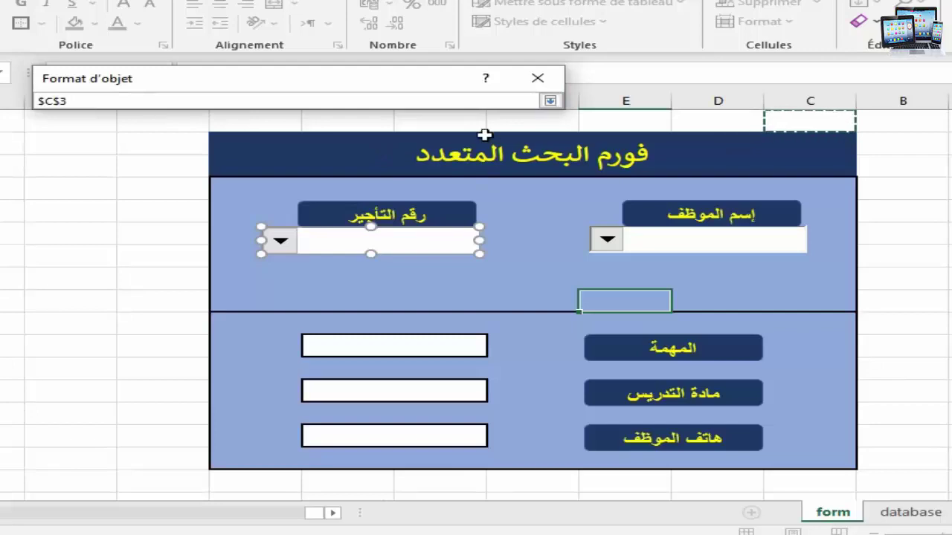
pyautogui.click(551, 101)
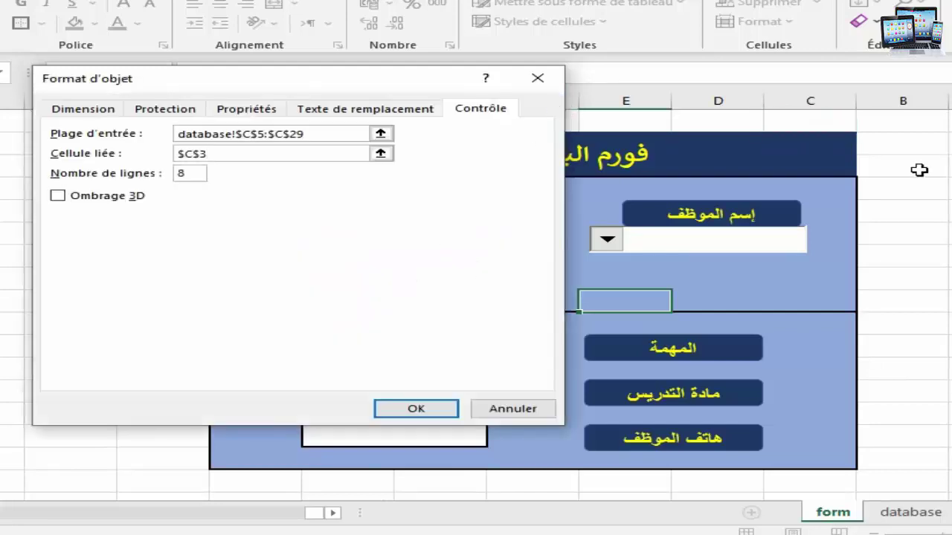
pyautogui.click(58, 197)
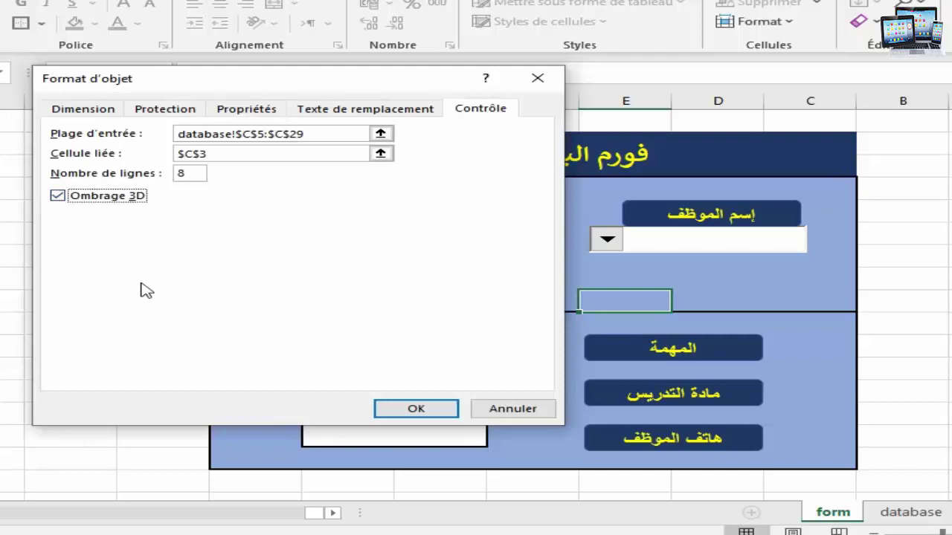
pyautogui.click(416, 408)
pyautogui.click(478, 282)
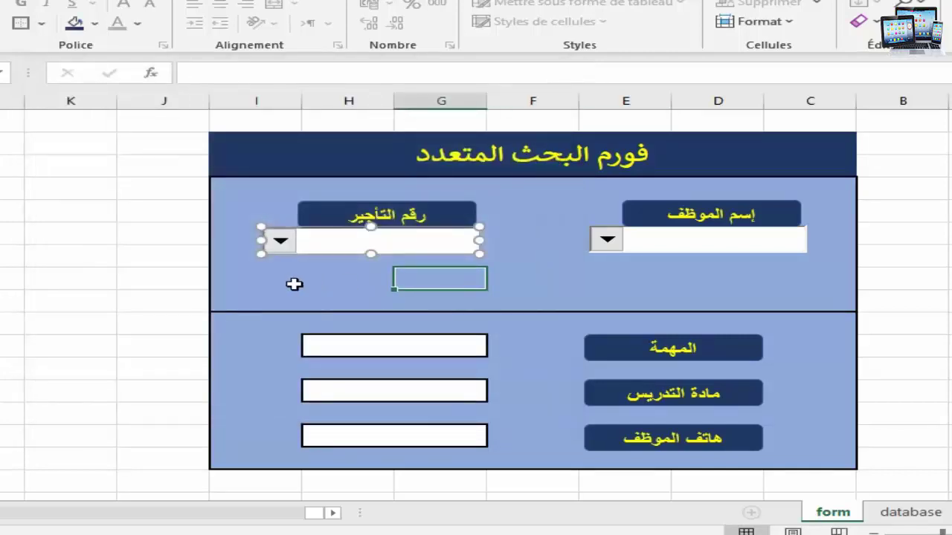
# Check the drop-down list of the رقم التأجير combo box.
pyautogui.click(281, 245)
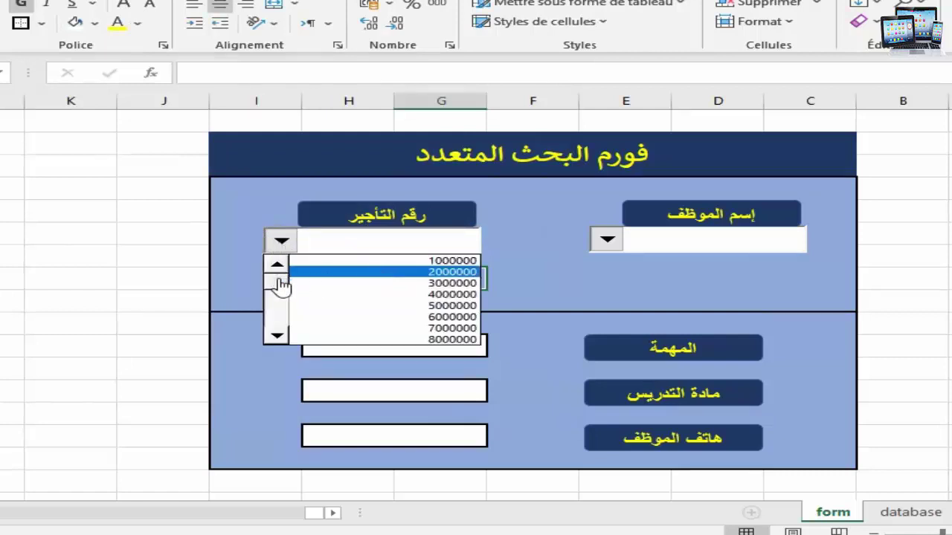
pyautogui.moveTo(278, 276); pyautogui.dragTo(285, 246)
pyautogui.click(283, 241)
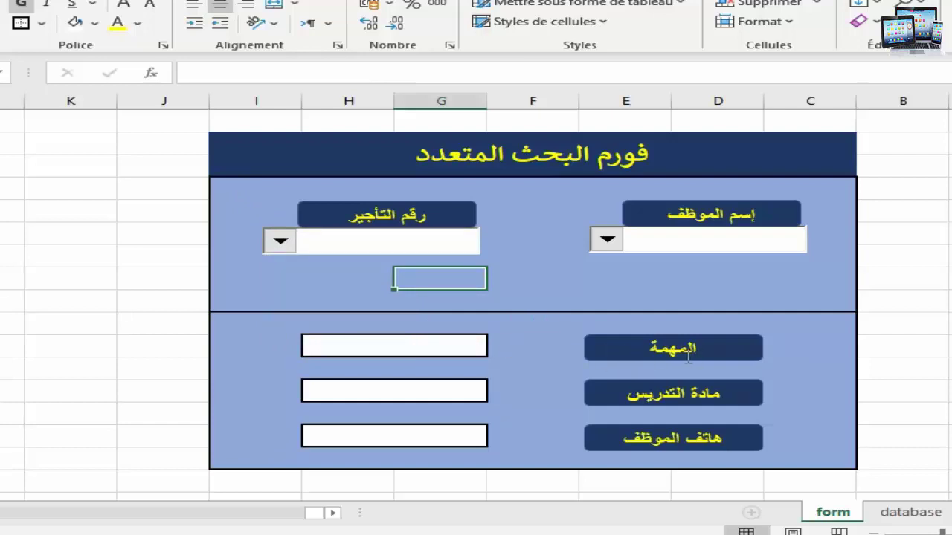
# Select the first employee in the name combo box and check the matching record on the database sheet.
pyautogui.click(608, 242)
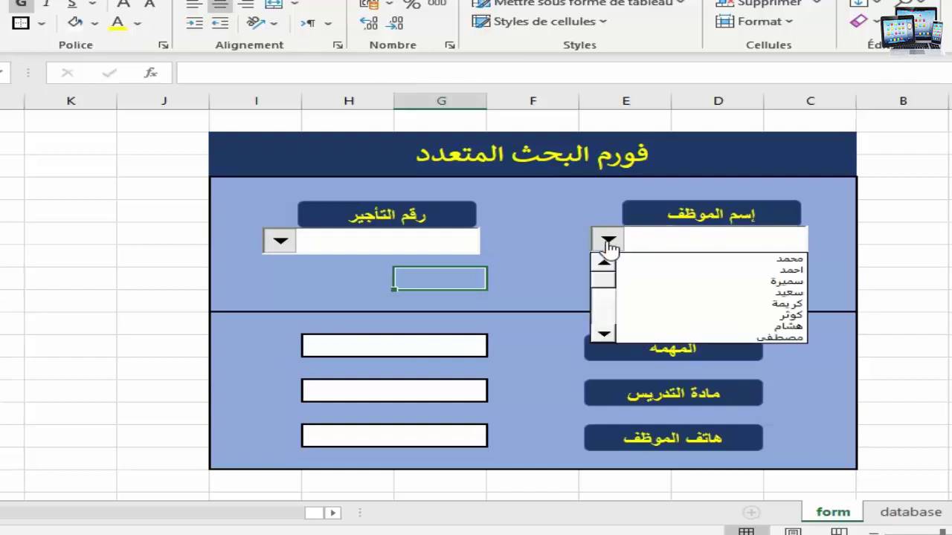
pyautogui.click(769, 260)
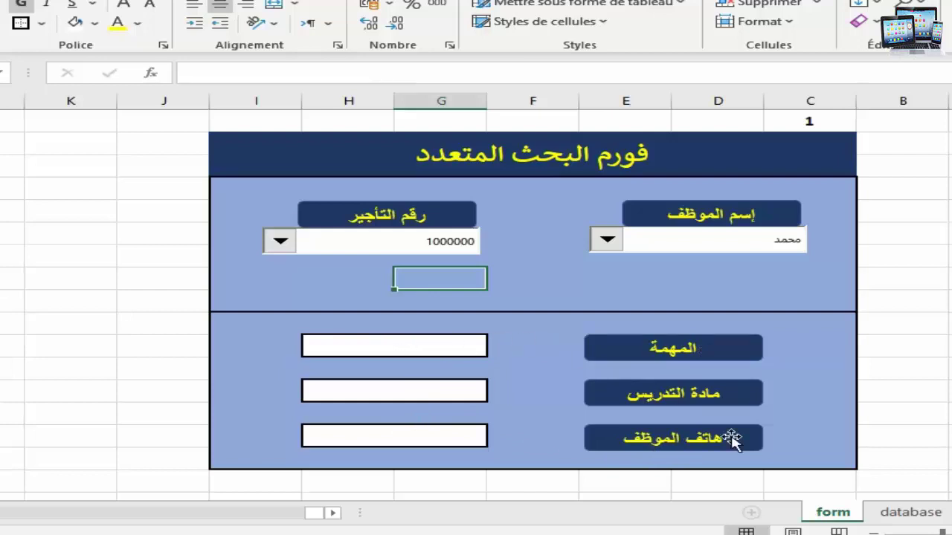
pyautogui.click(894, 515)
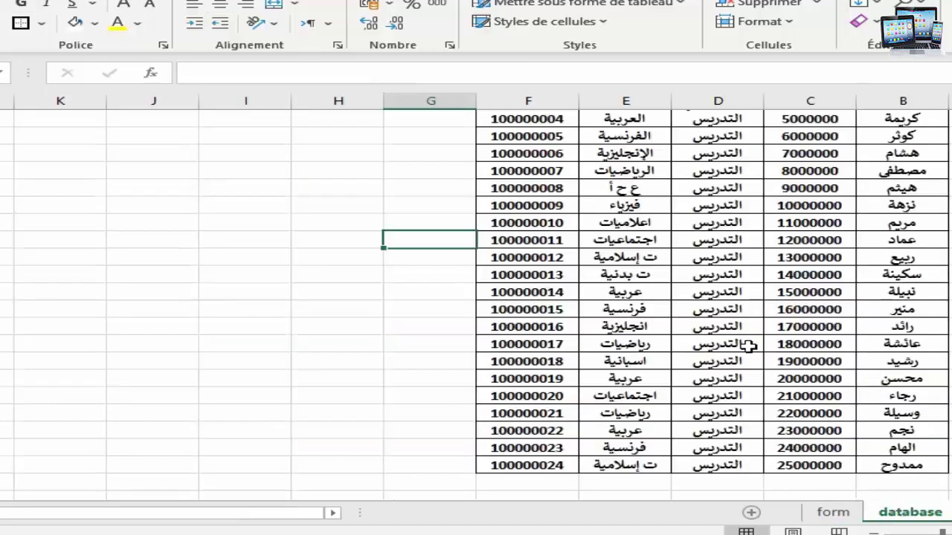
pyautogui.scroll(3, 747, 346)
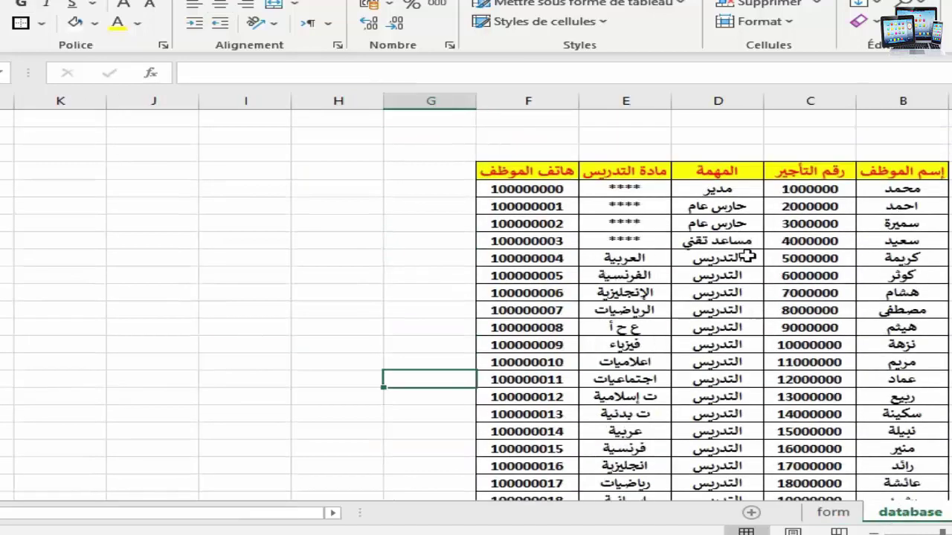
pyautogui.click(833, 513)
# Insert an INDEX function in the result cell beside المهمة on the form sheet, using the matrice;no_lig;no_col argument list.
pyautogui.click(389, 349)
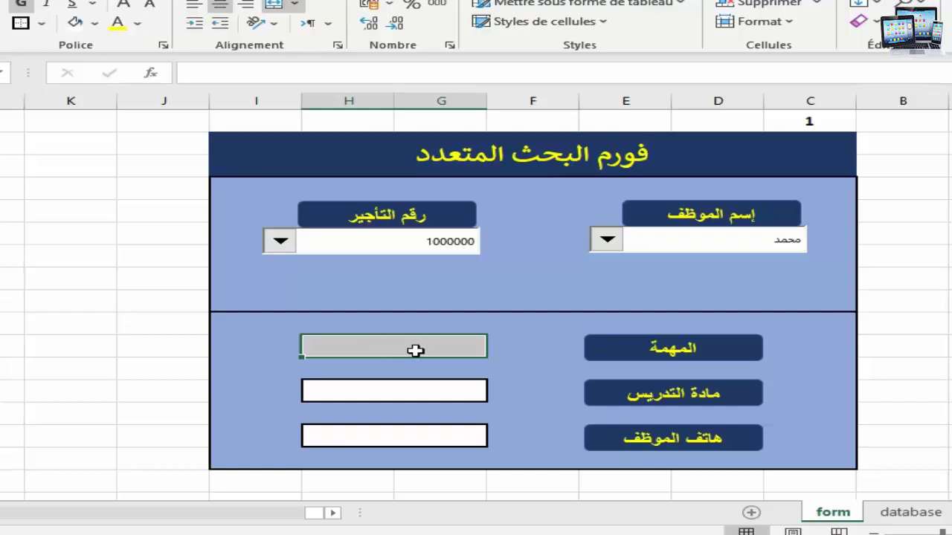
pyautogui.click(151, 74)
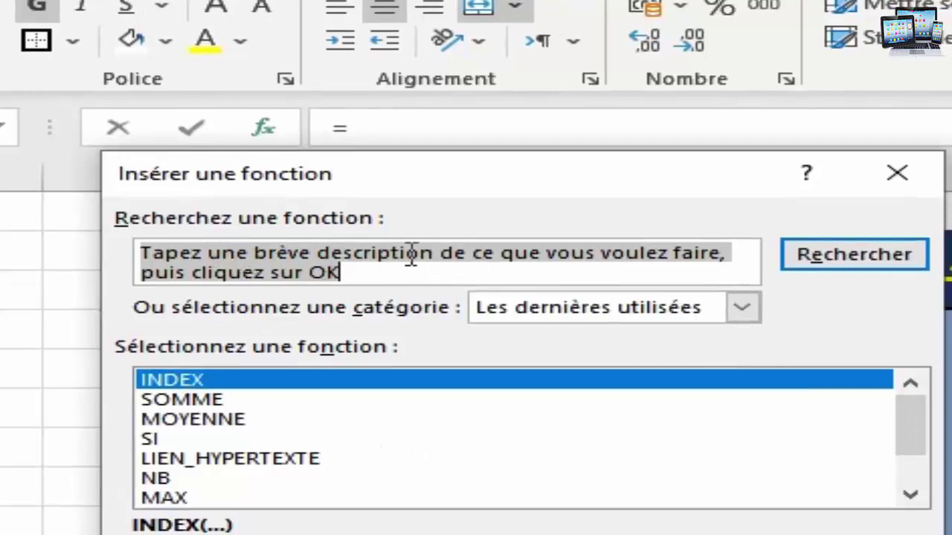
pyautogui.press('BackSpace')
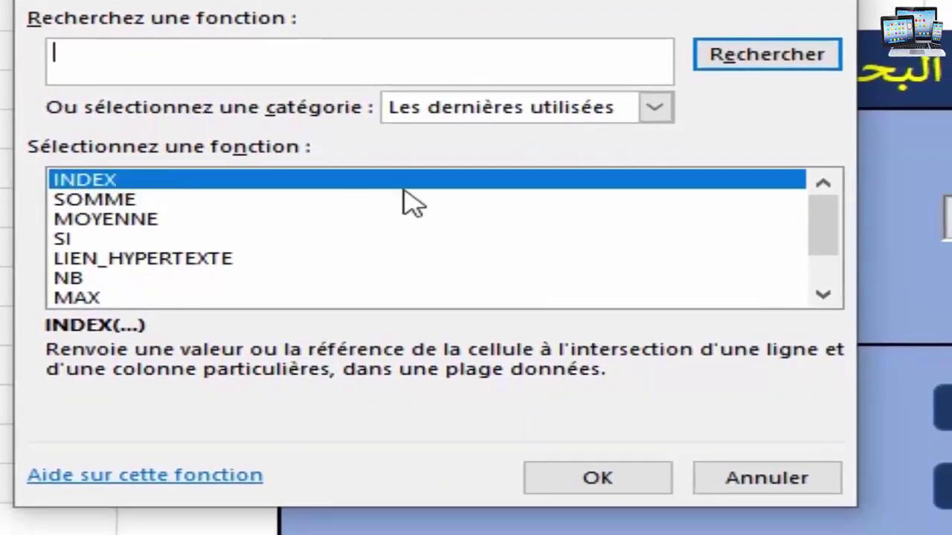
pyautogui.click(106, 183)
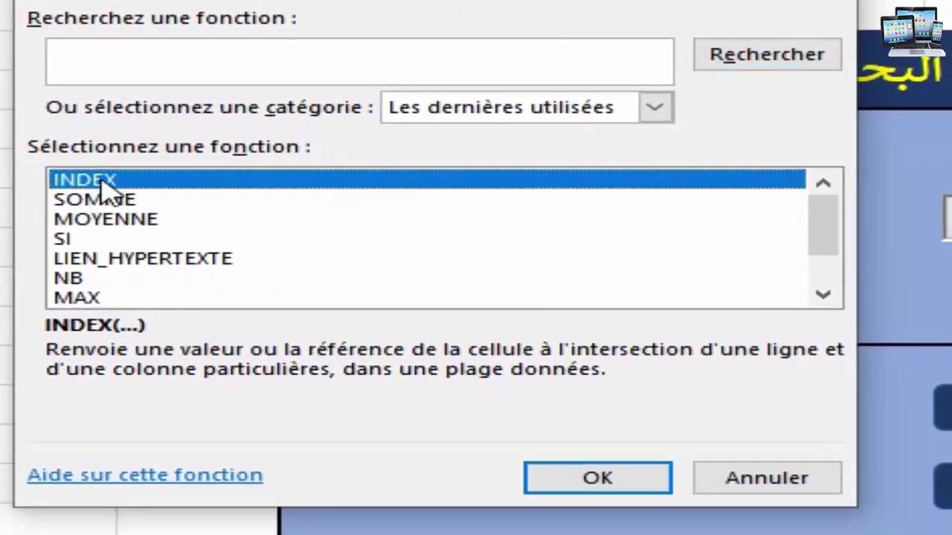
pyautogui.click(578, 488)
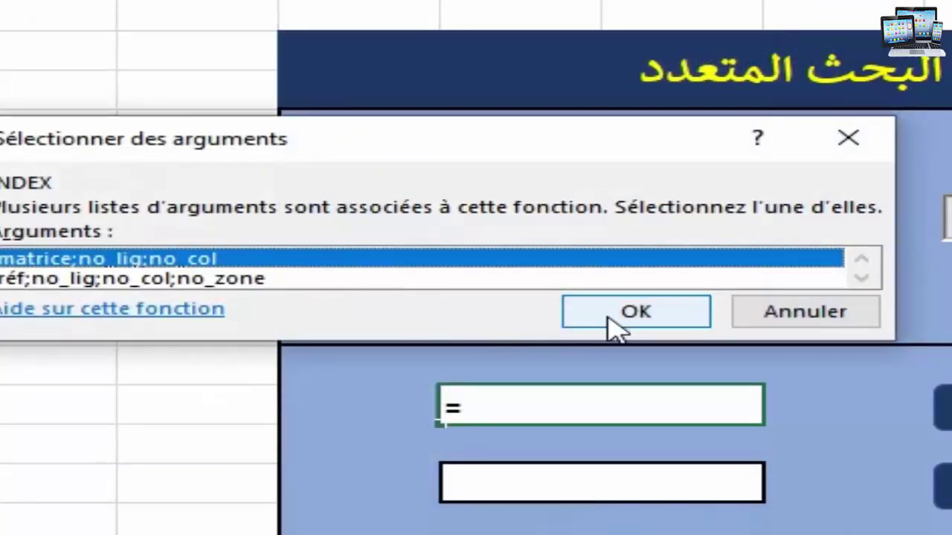
pyautogui.click(628, 311)
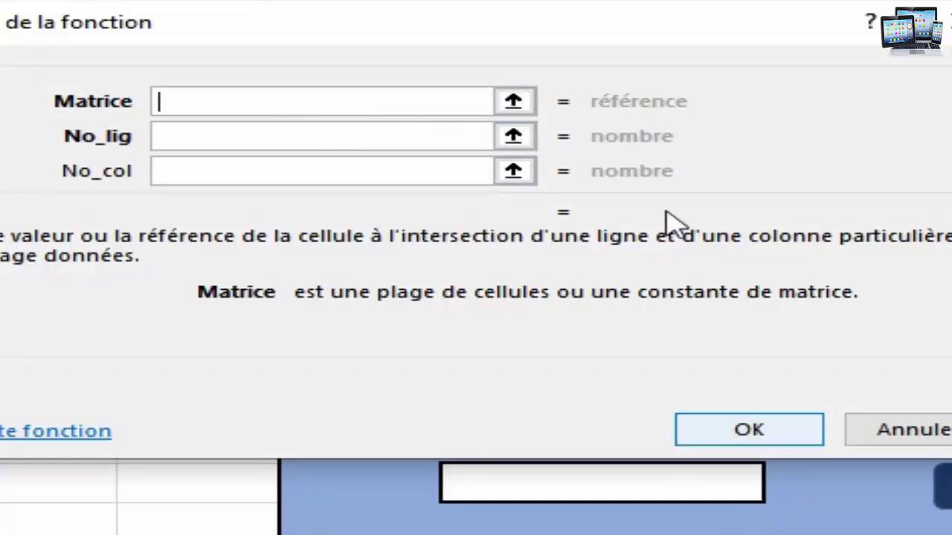
# Set the Matrice argument of the المهمة formula to the employee records in database!B5:F29.
pyautogui.moveTo(637, 47); pyautogui.dragTo(572, 0)
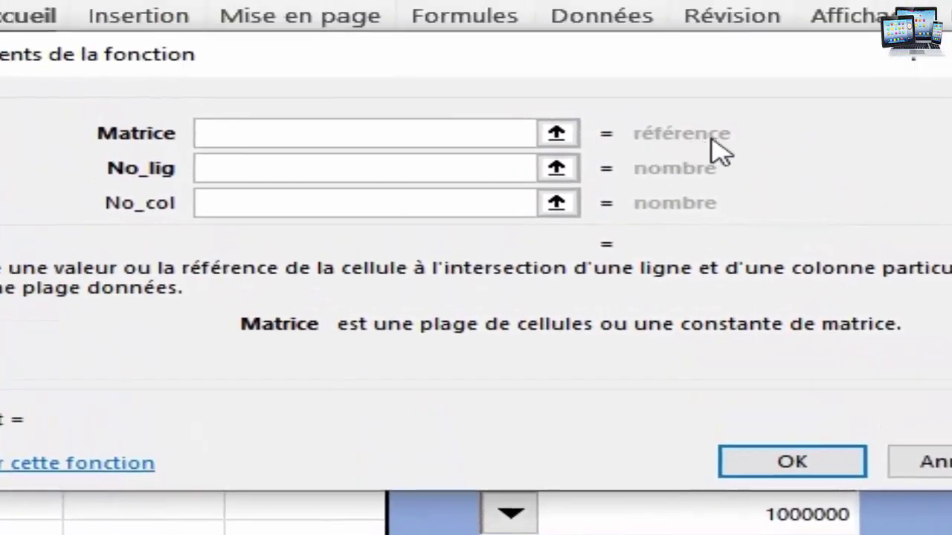
pyautogui.click(556, 133)
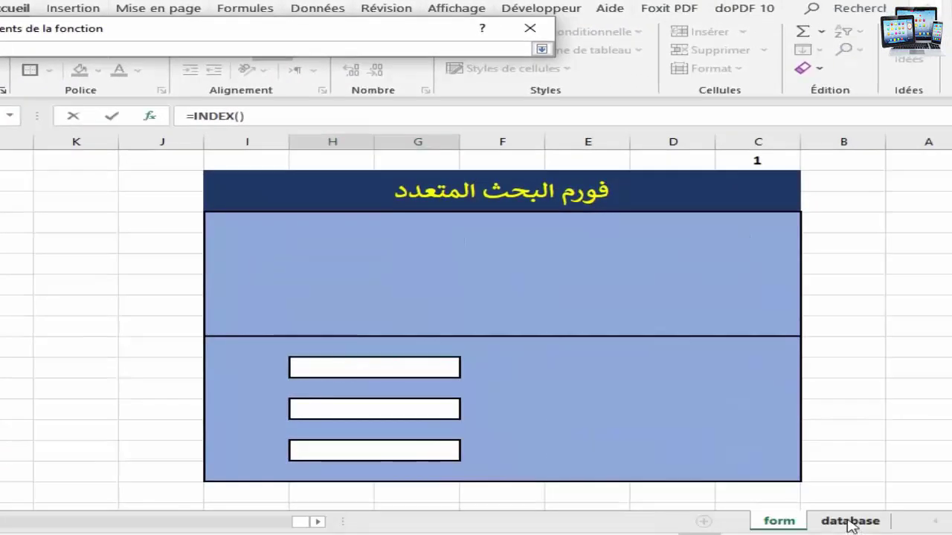
pyautogui.click(850, 522)
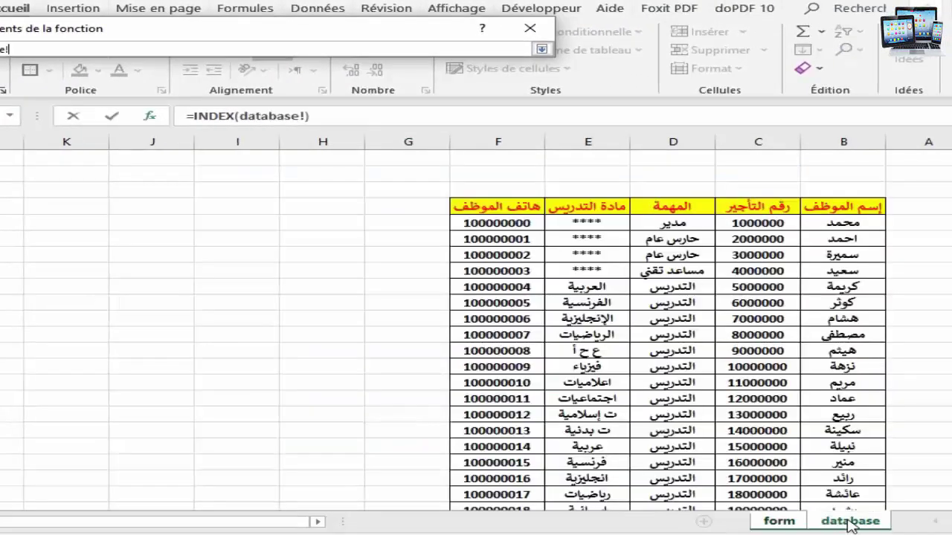
pyautogui.moveTo(845, 227); pyautogui.dragTo(535, 470)
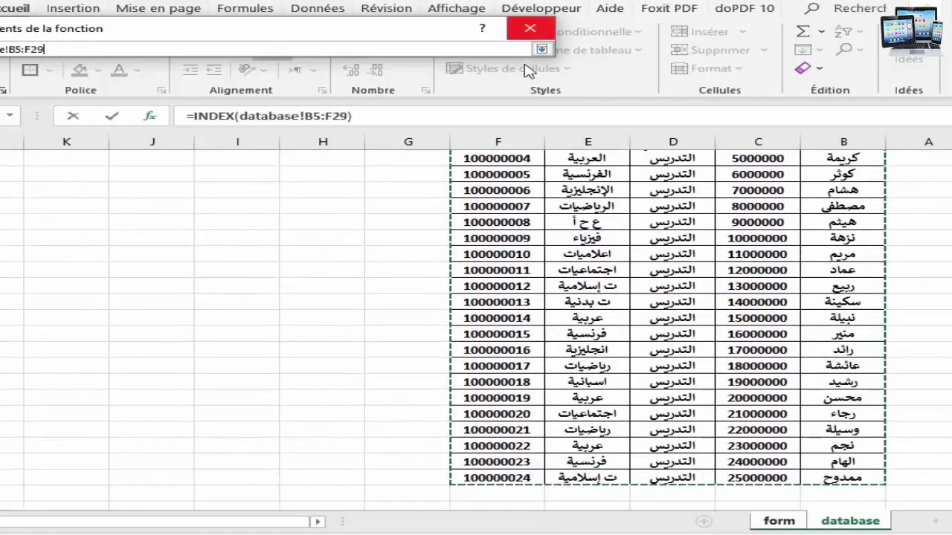
pyautogui.click(541, 49)
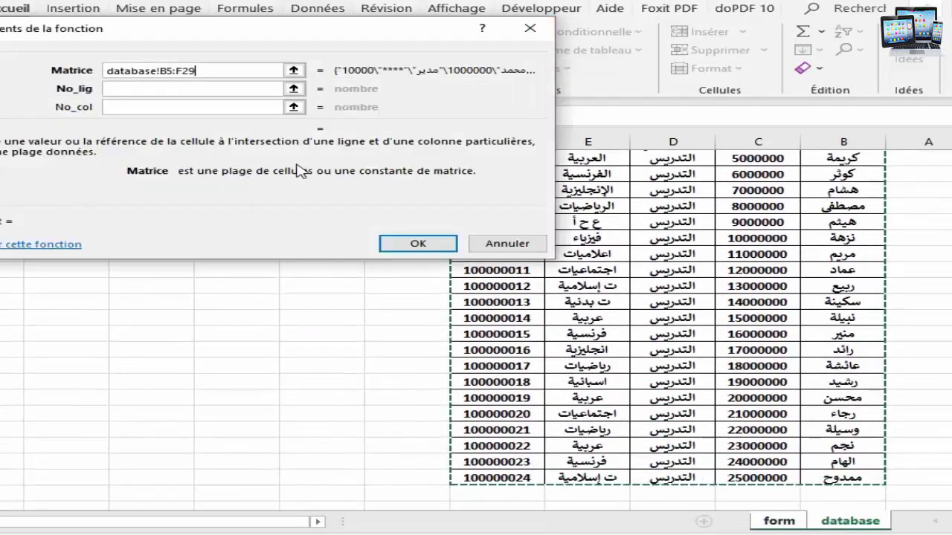
# Set the No_lig argument of the المهمة formula to the linked cell C3 on the form sheet.
pyautogui.click(294, 90)
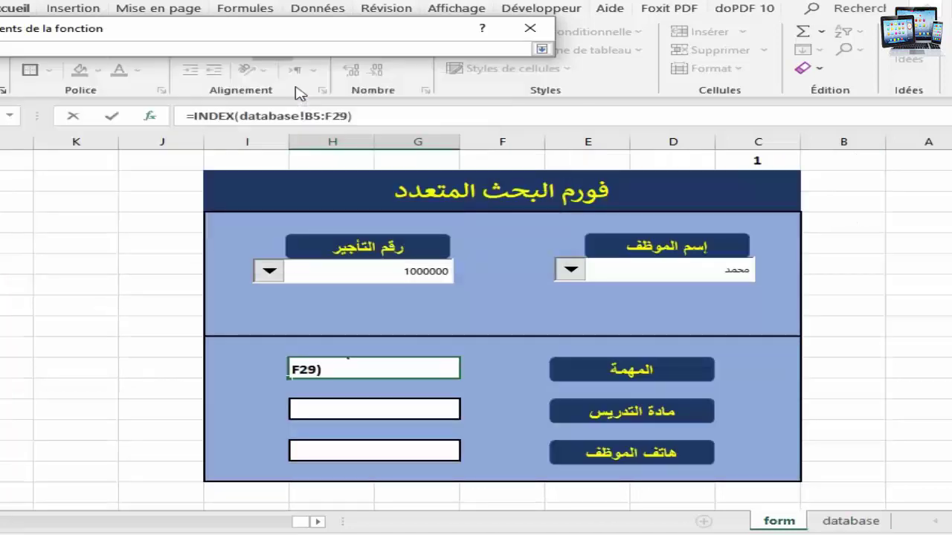
pyautogui.click(762, 157)
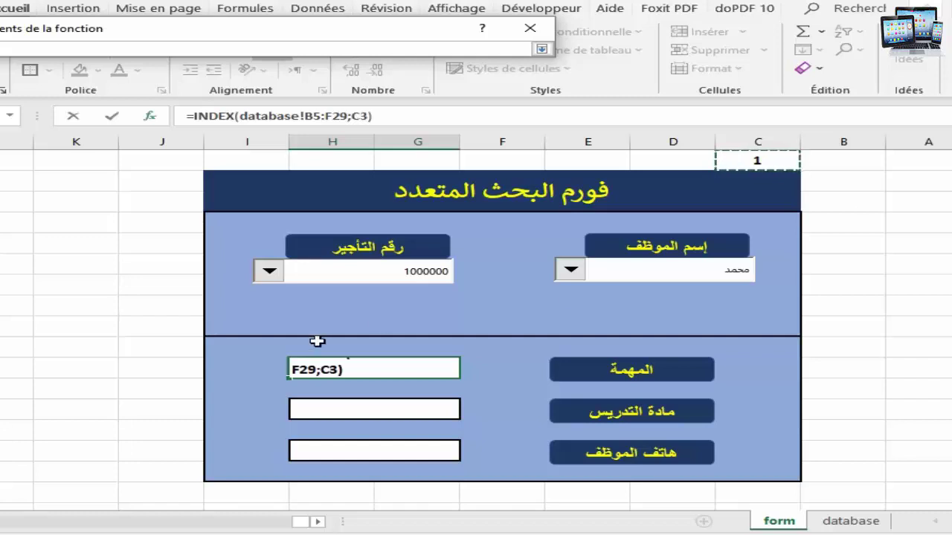
pyautogui.click(541, 49)
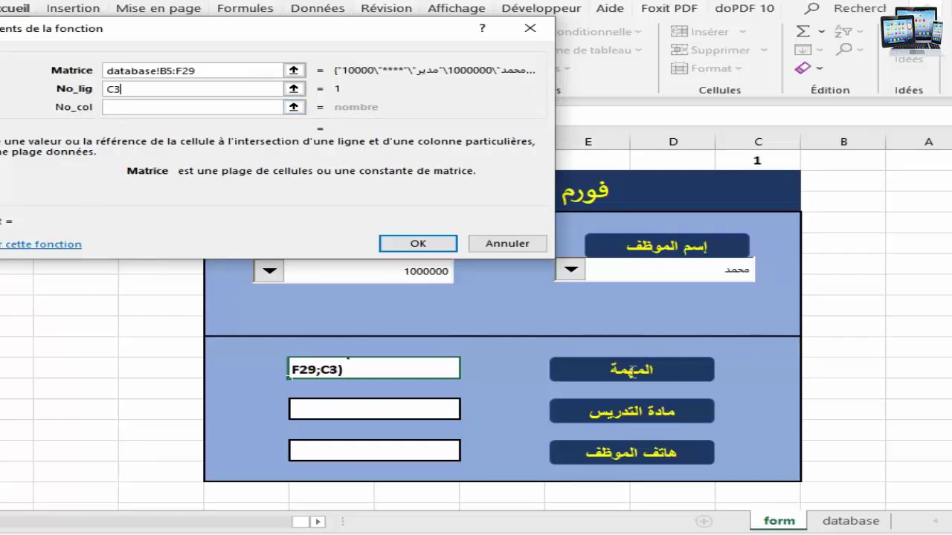
# Check the position of the المهمة column on the database sheet and set the No_col argument to 3.
pyautogui.write('+')
pyautogui.click(851, 521)
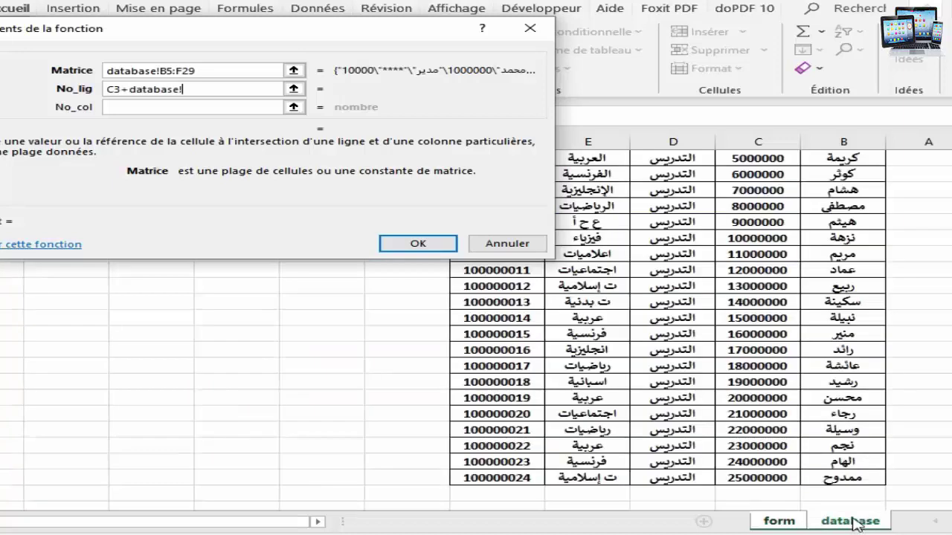
pyautogui.scroll(3, 822, 335)
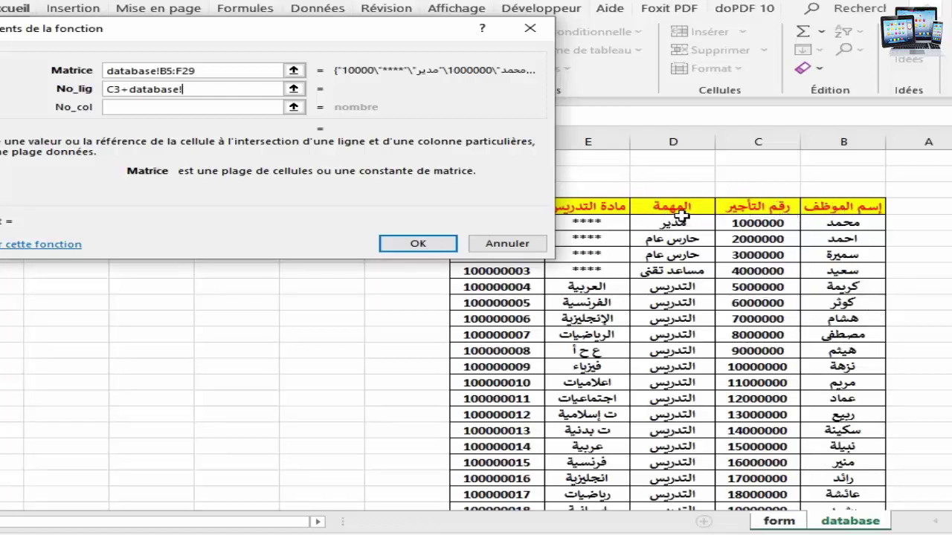
pyautogui.click(147, 107)
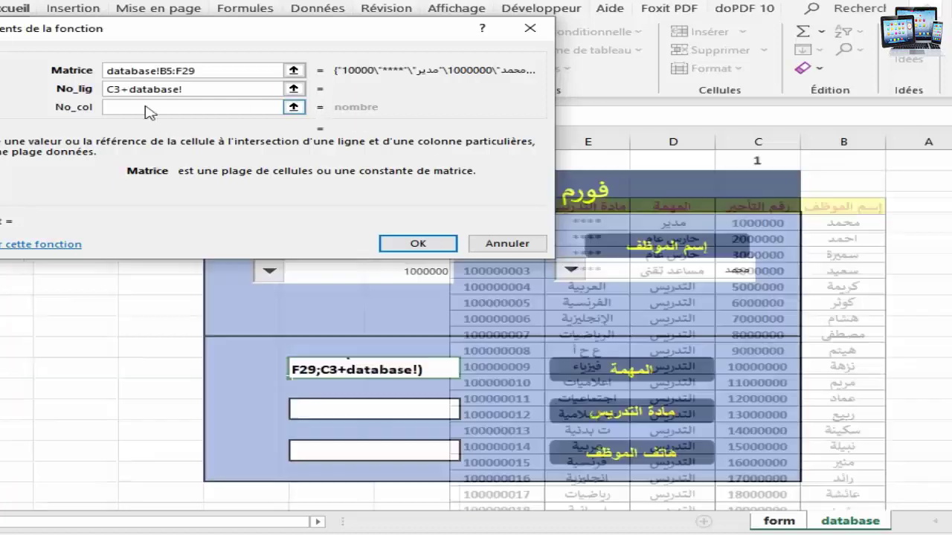
pyautogui.write('3')
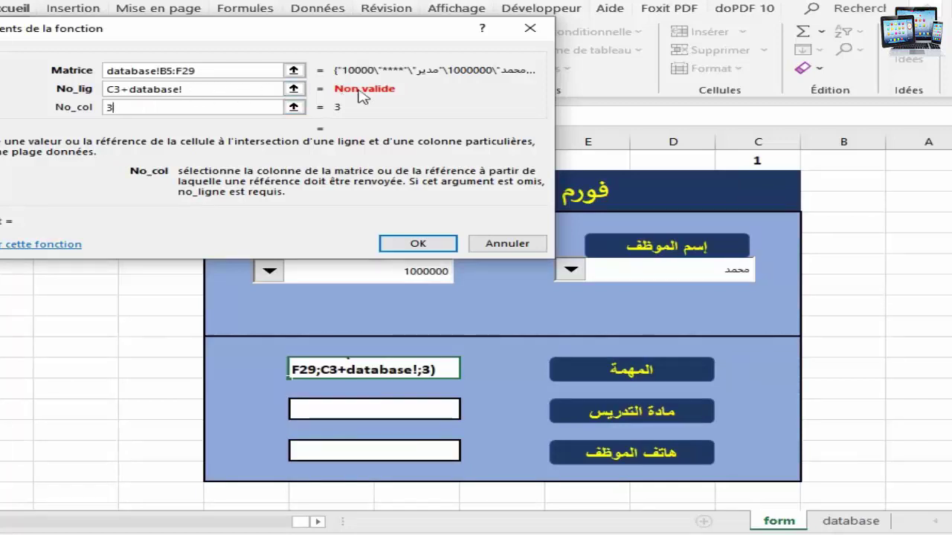
# Reset No_lig to C3 alone, confirm the المهمة formula and compare its result with the database sheet.
pyautogui.click(300, 89)
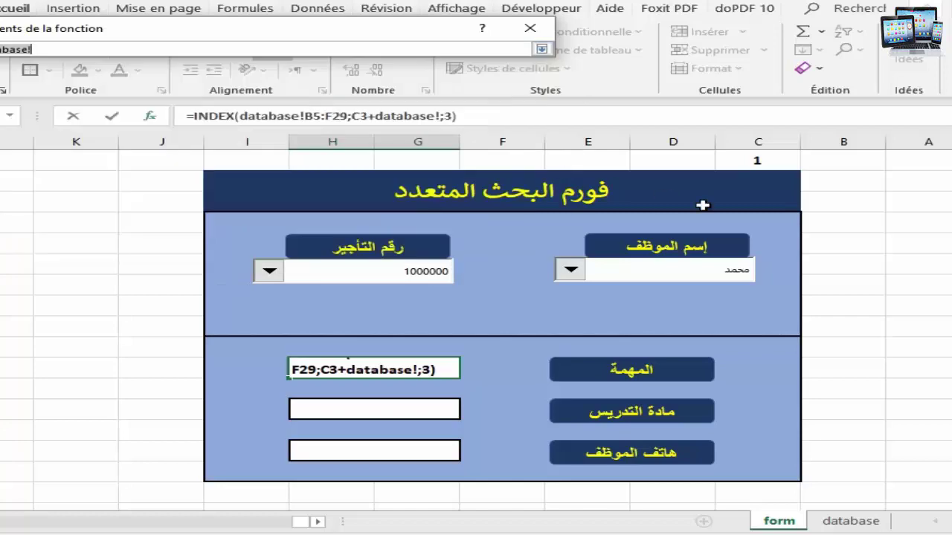
pyautogui.click(757, 162)
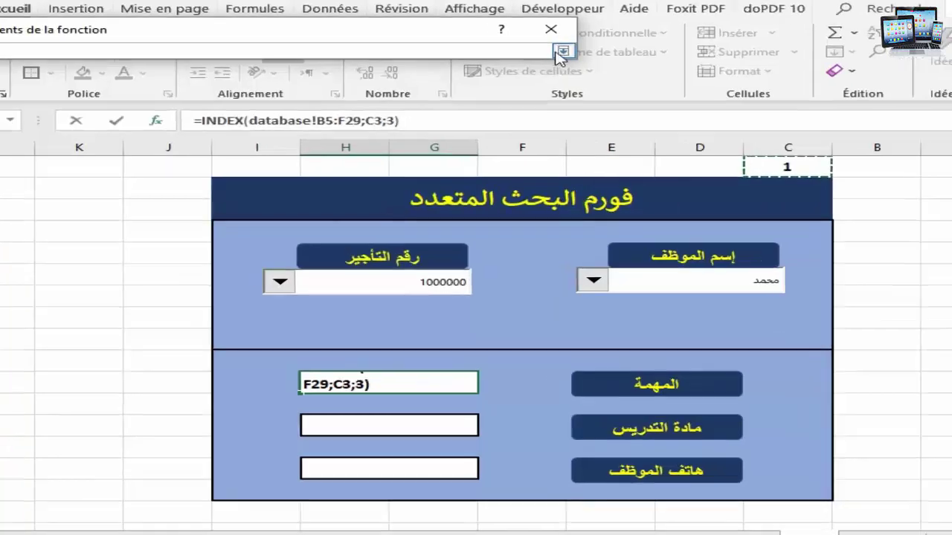
pyautogui.click(563, 51)
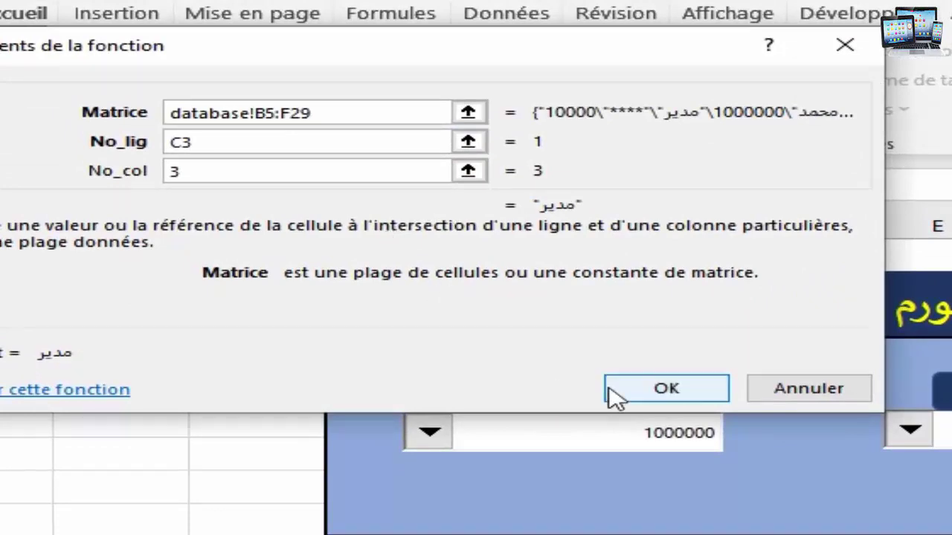
pyautogui.click(699, 389)
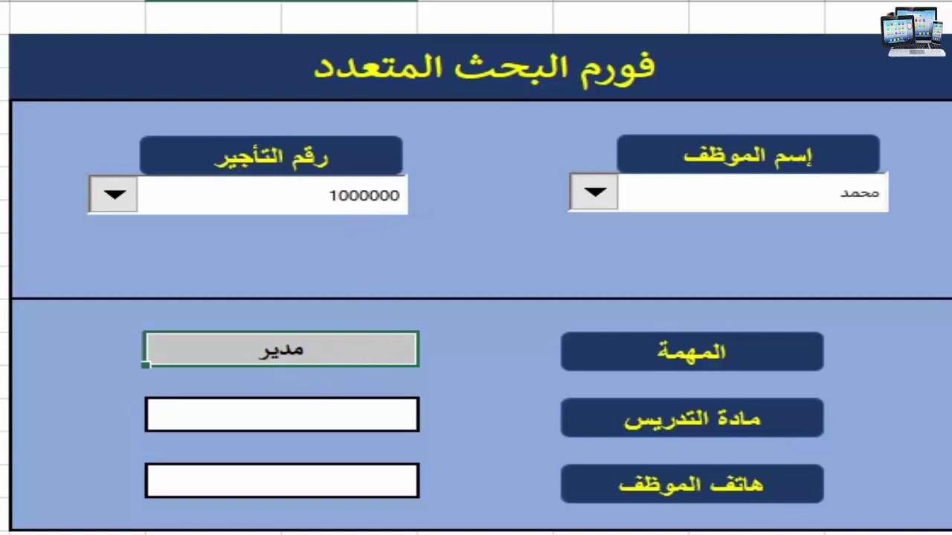
pyautogui.hotkey('ctrl', 'pagedown')
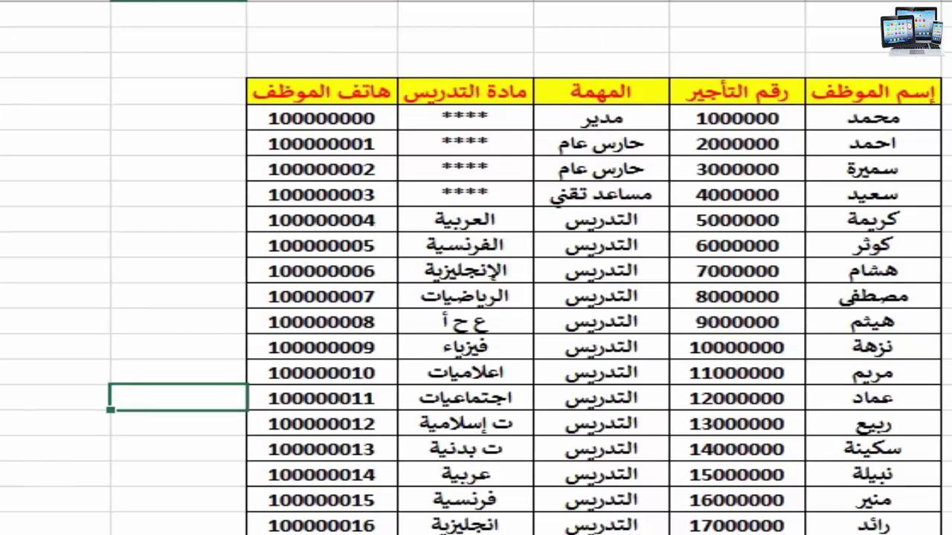
pyautogui.hotkey('ctrl', 'pageup')
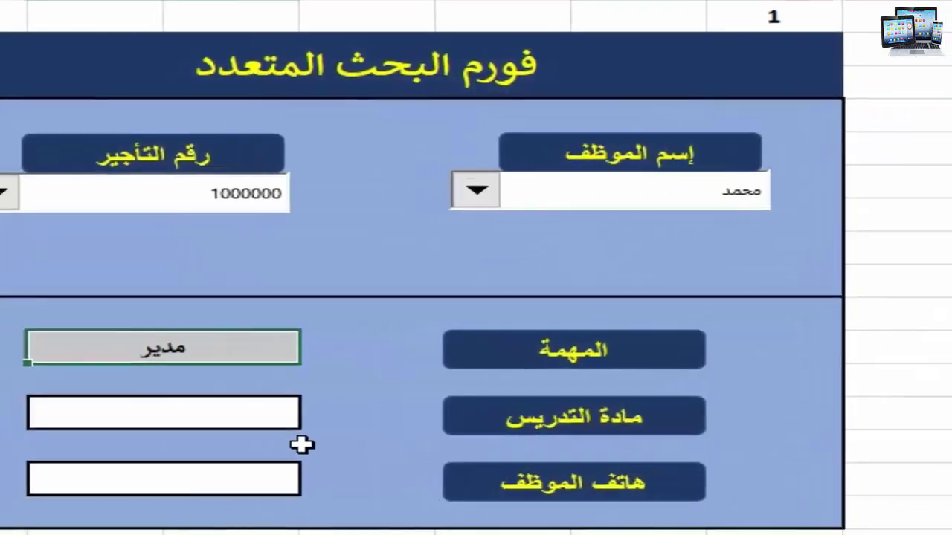
# Insert an INDEX function in the result cell beside مادة التدريس, using the matrice;no_lig;no_col argument list.
pyautogui.click(320, 411)
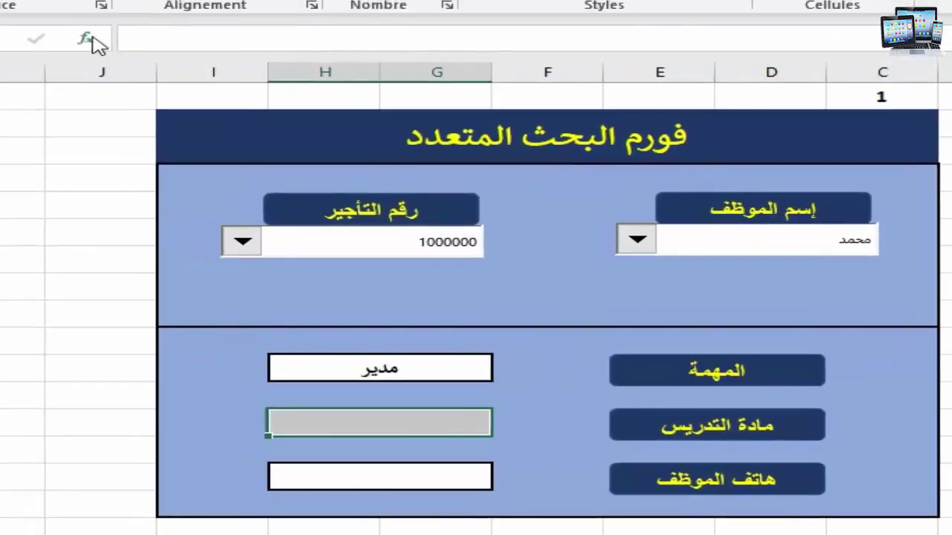
pyautogui.click(93, 43)
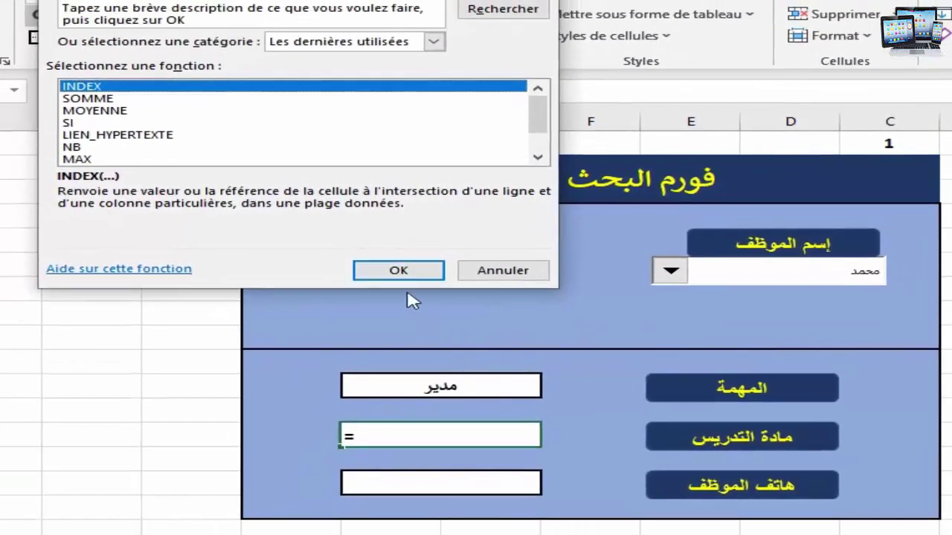
pyautogui.click(400, 272)
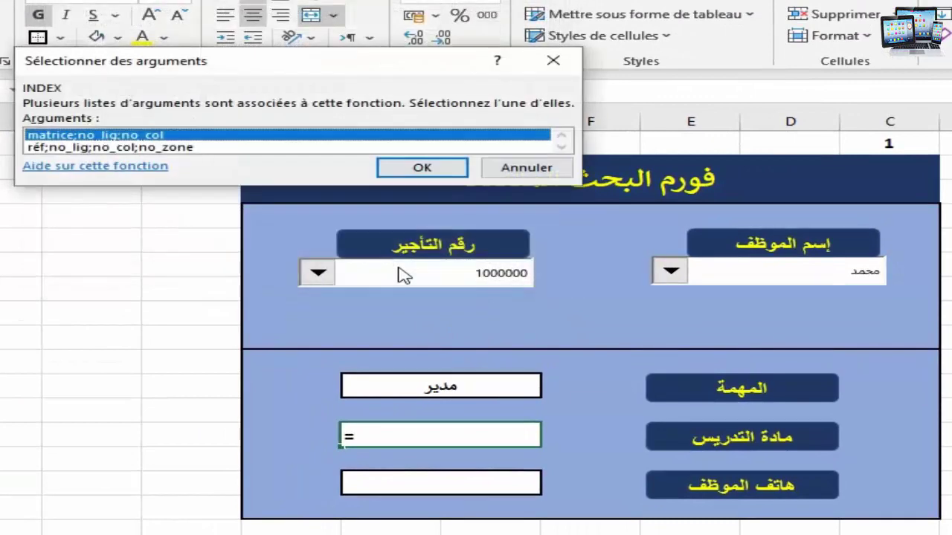
pyautogui.click(422, 167)
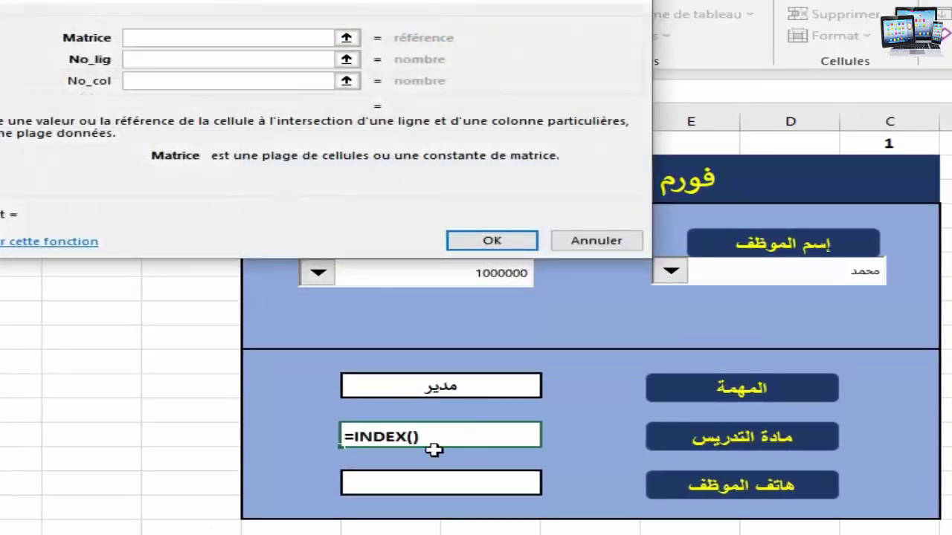
# Set the Matrice argument of the مادة التدريس formula to database!B5:F29.
pyautogui.click(346, 37)
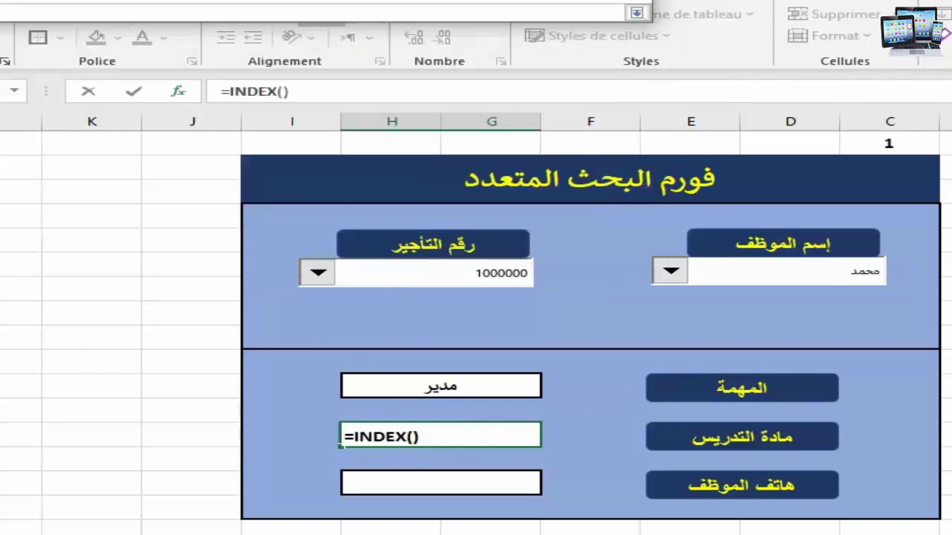
pyautogui.hotkey('ctrl', 'pagedown')
pyautogui.moveTo(948, 216); pyautogui.dragTo(581, 523)
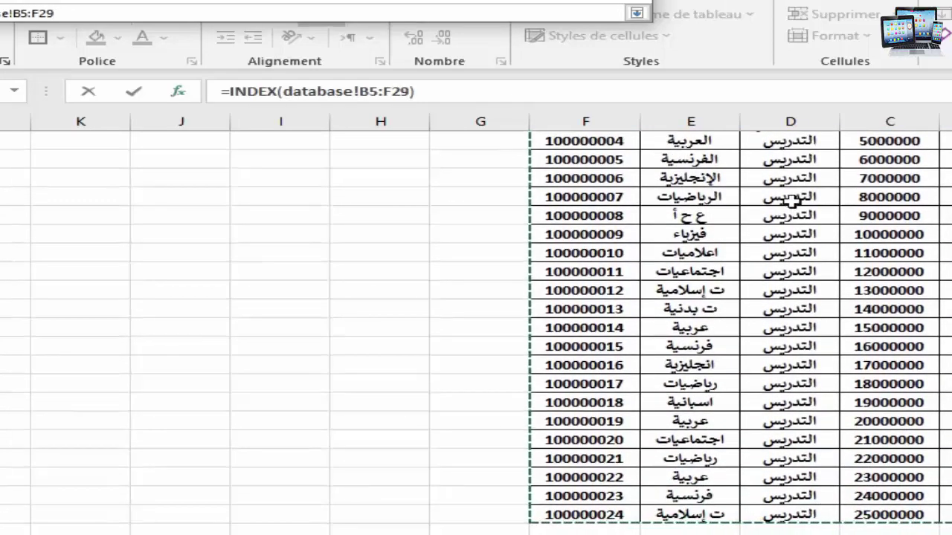
pyautogui.click(637, 14)
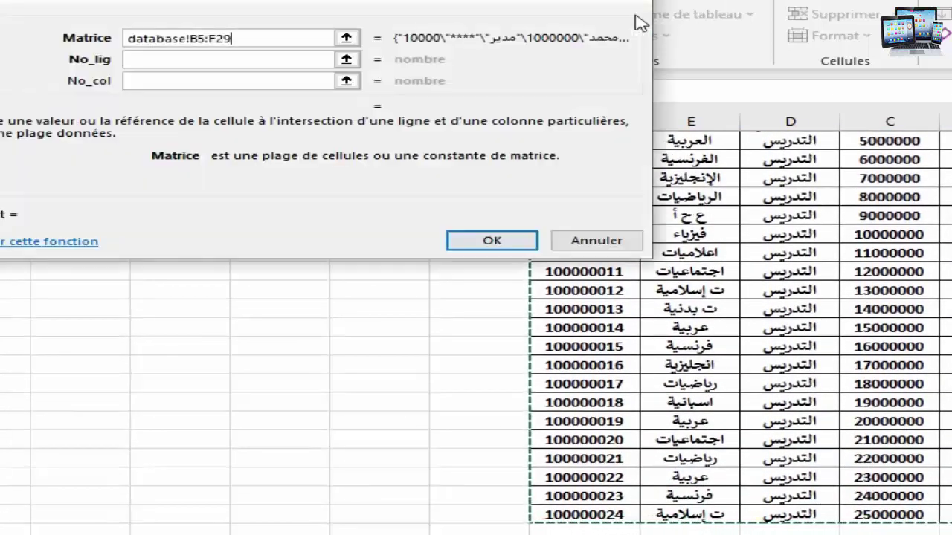
# Set No_lig to the form sheet's cell C3 and No_col to 4 for the مادة التدريس formula.
pyautogui.click(347, 59)
pyautogui.click(874, 143)
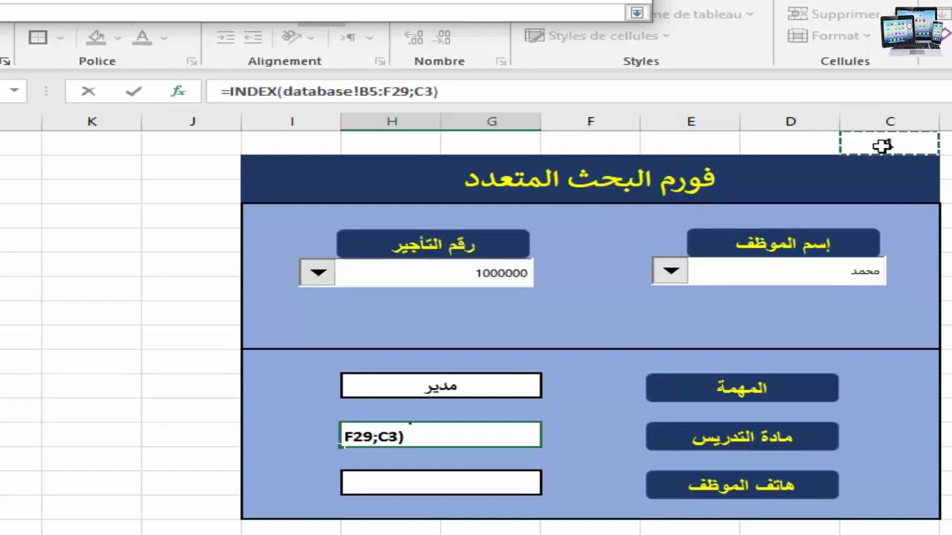
pyautogui.click(635, 13)
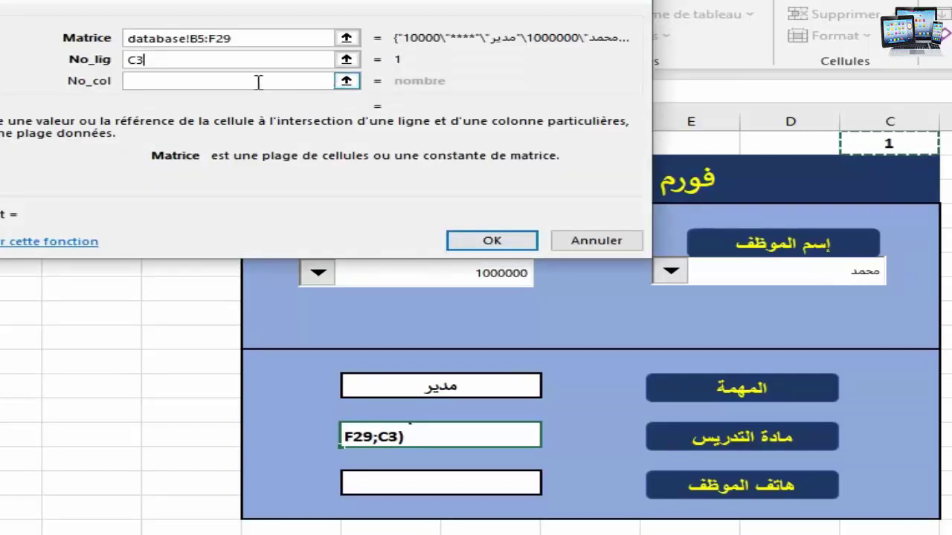
pyautogui.click(221, 83)
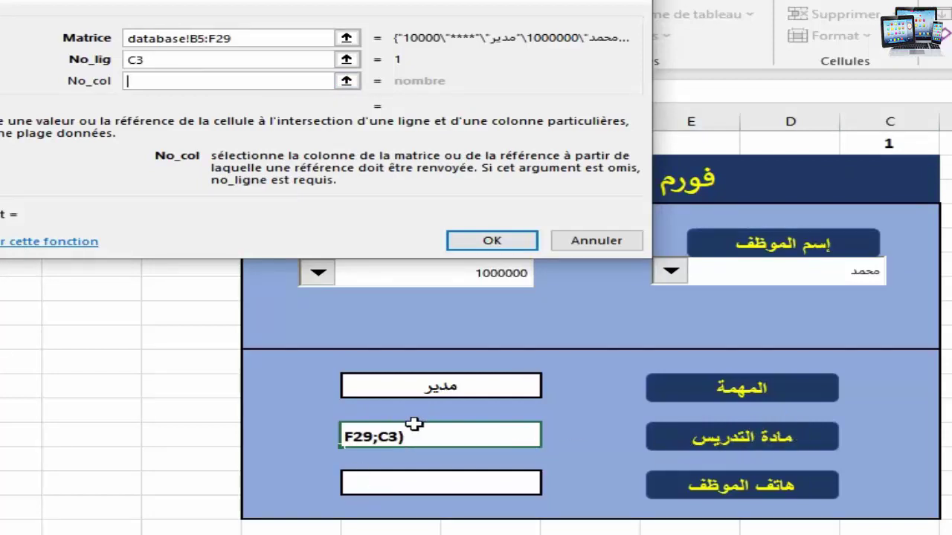
pyautogui.write('4')
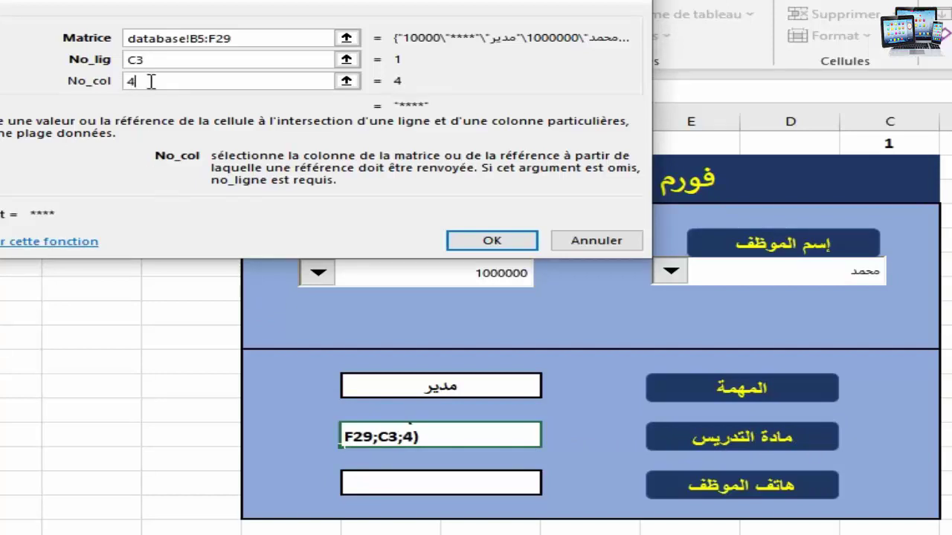
# Confirm the مادة التدريس formula and insert an INDEX function beside هاتف الموظف, using the matrice;no_lig;no_col argument list.
pyautogui.click(493, 240)
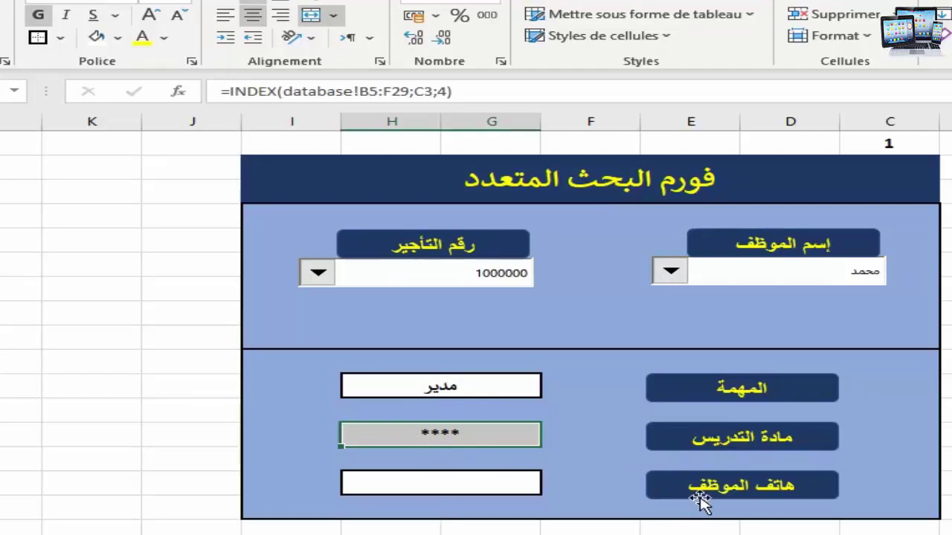
pyautogui.click(470, 484)
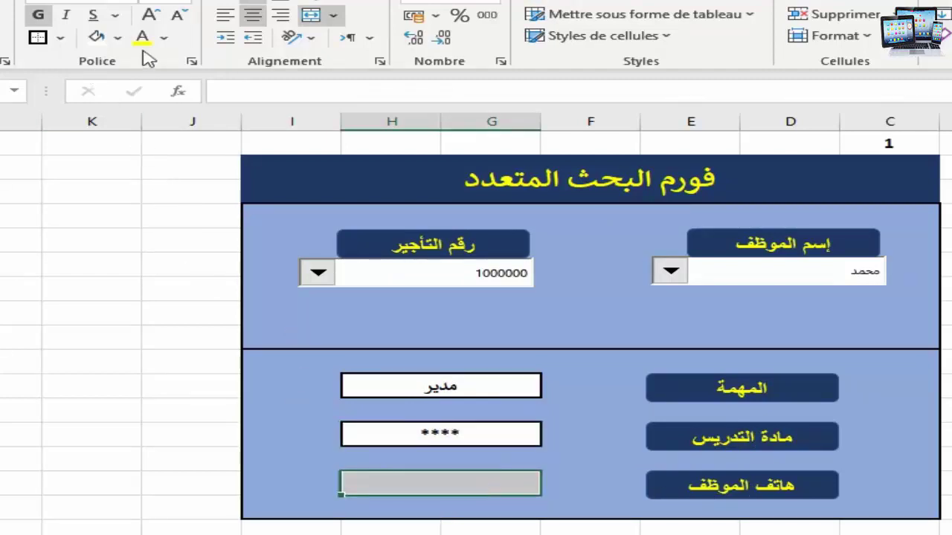
pyautogui.click(179, 92)
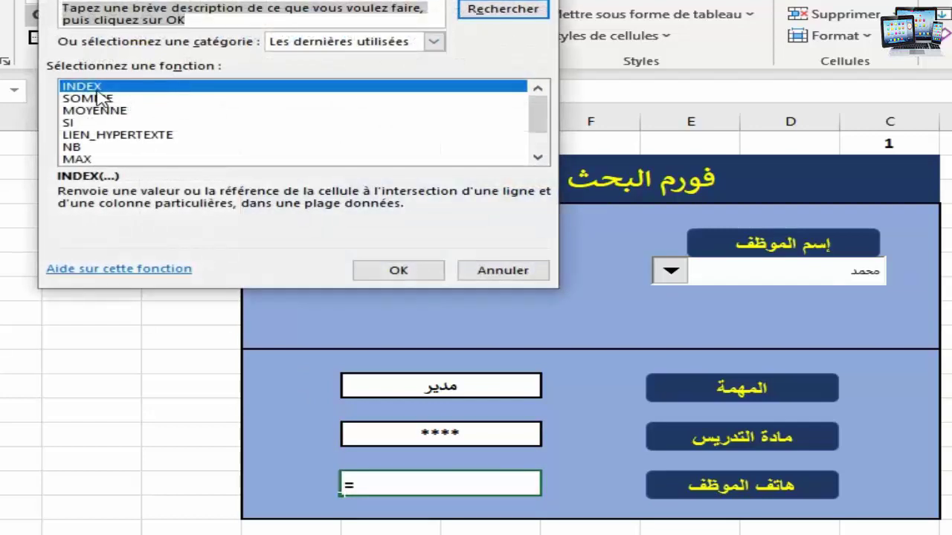
pyautogui.click(406, 269)
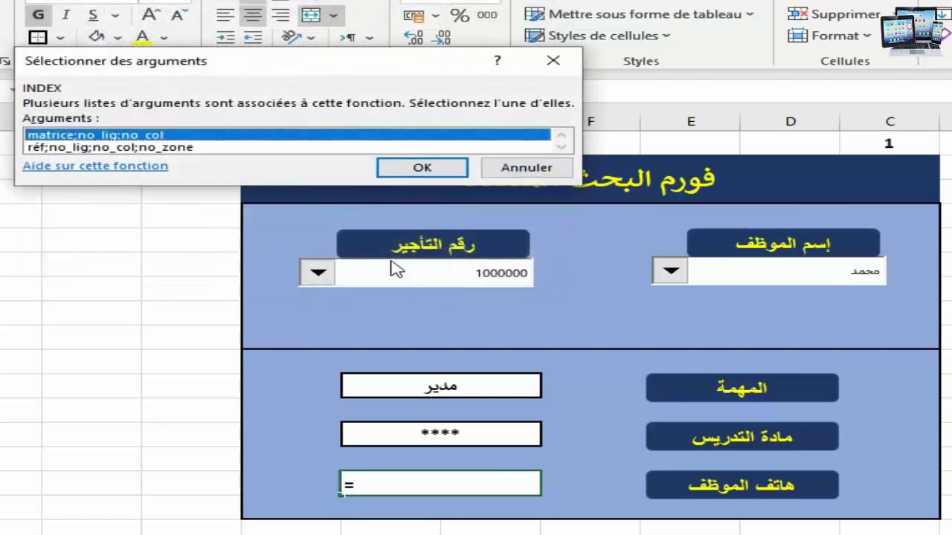
pyautogui.click(421, 168)
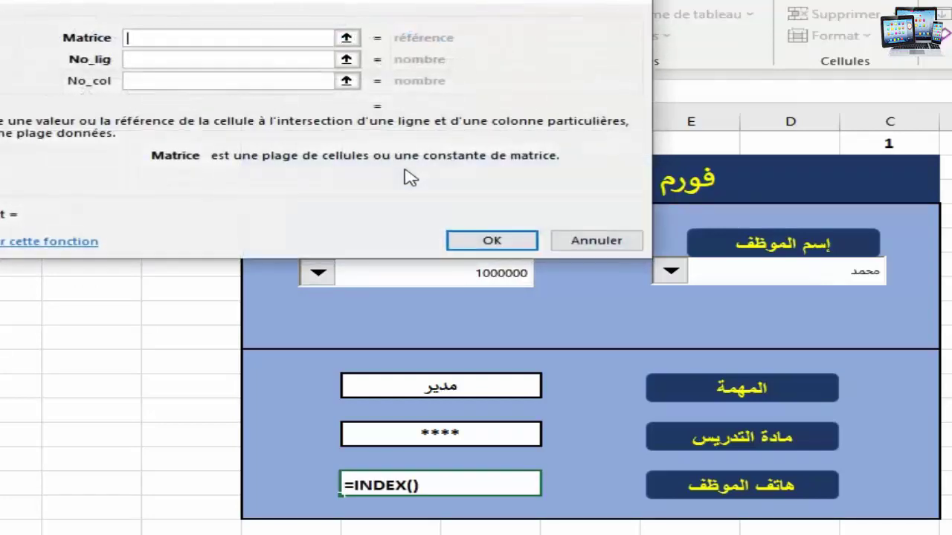
# Set the Matrice argument of the هاتف الموظف formula to the range database!B5:F29.
pyautogui.click(346, 38)
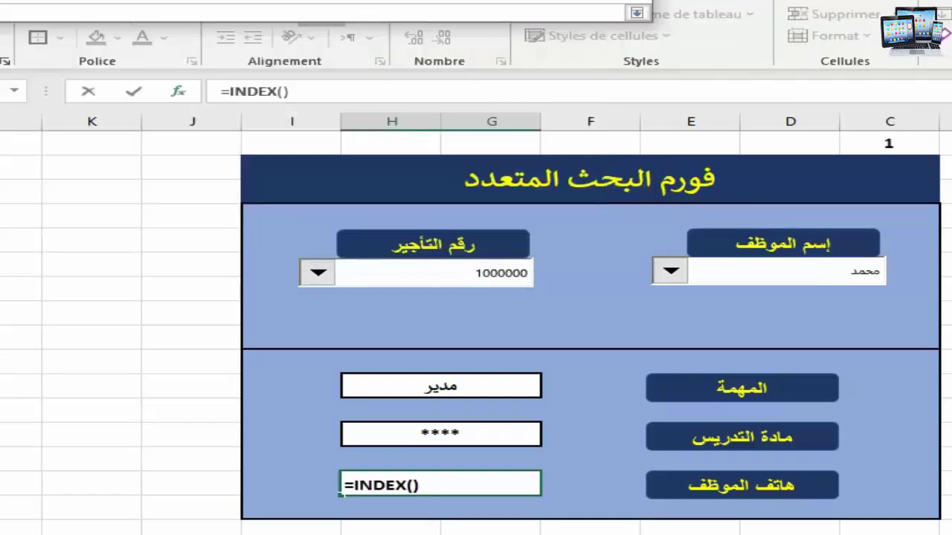
pyautogui.hotkey('ctrl', 'pagedown')
pyautogui.scroll(3, 476, 297)
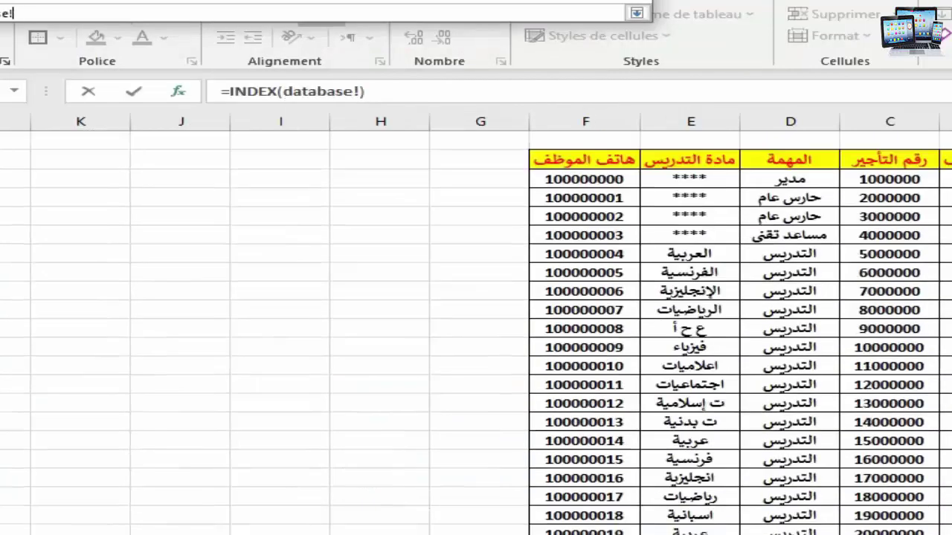
pyautogui.moveTo(946, 217); pyautogui.dragTo(610, 513)
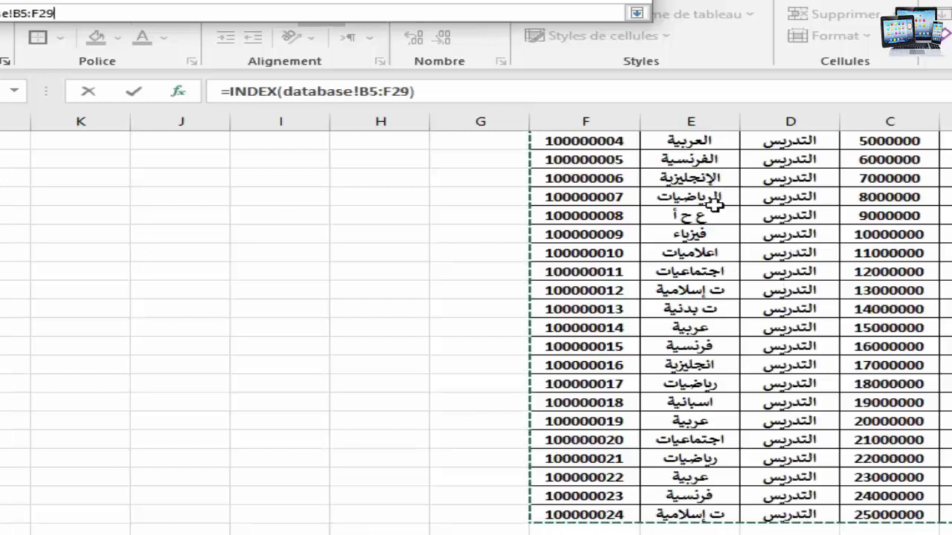
pyautogui.click(636, 13)
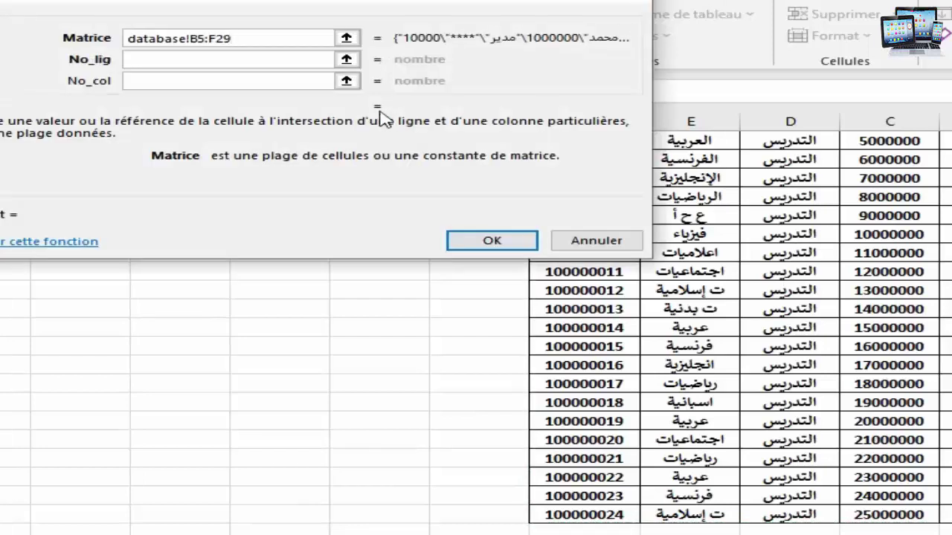
# Set No_lig to the form sheet's cell C3 and No_col to 5, and confirm the هاتف الموظف formula.
pyautogui.click(348, 62)
pyautogui.click(875, 144)
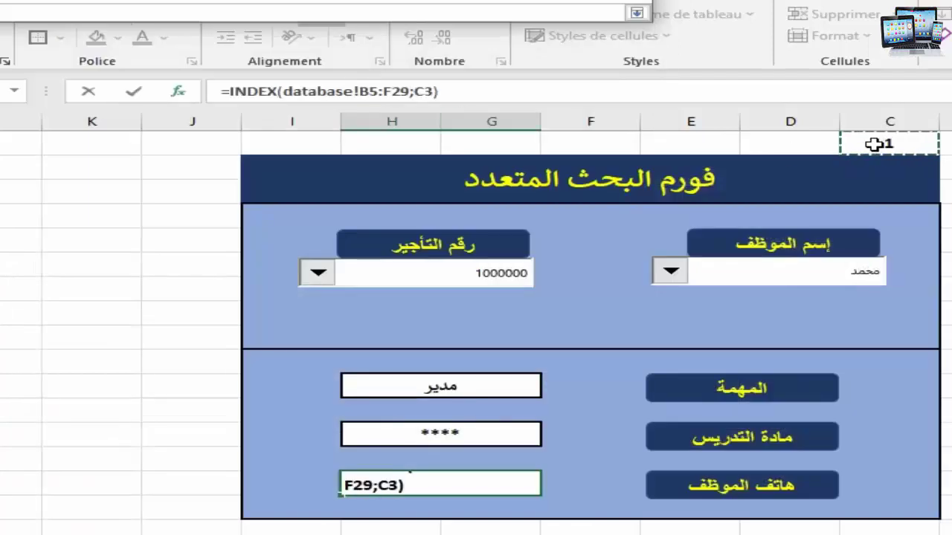
pyautogui.click(636, 12)
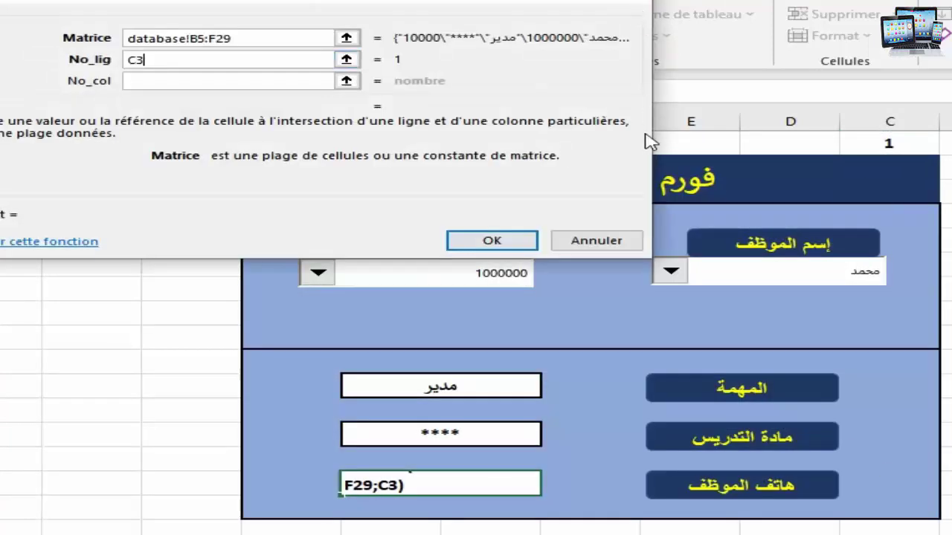
pyautogui.click(192, 83)
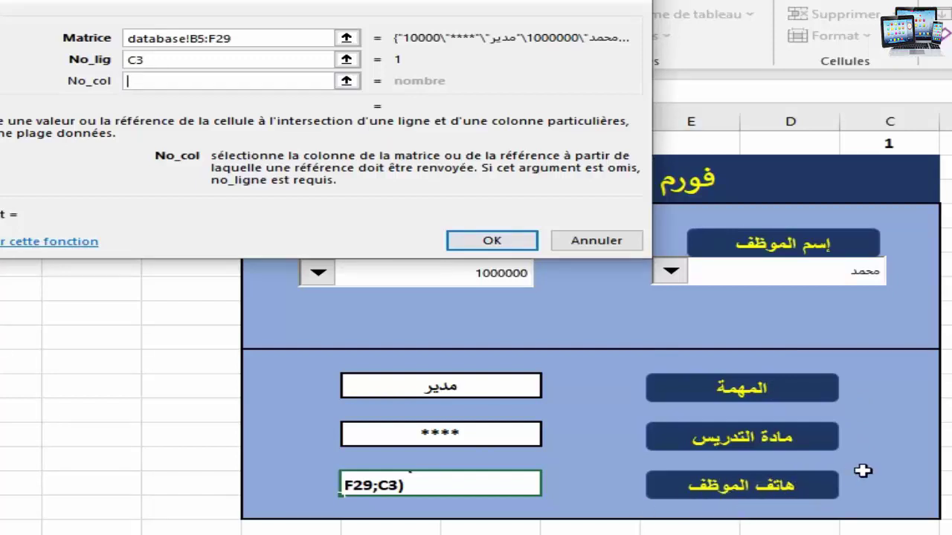
pyautogui.write('5')
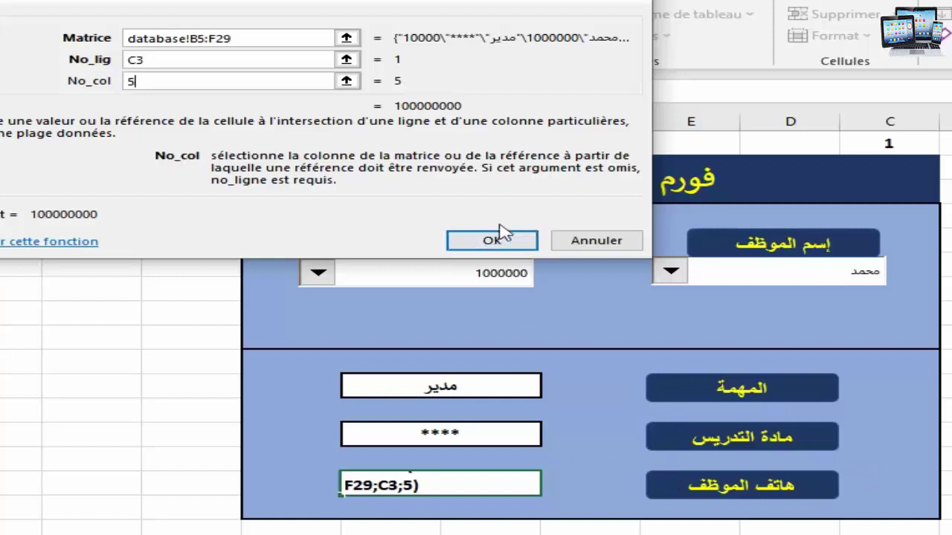
pyautogui.click(484, 243)
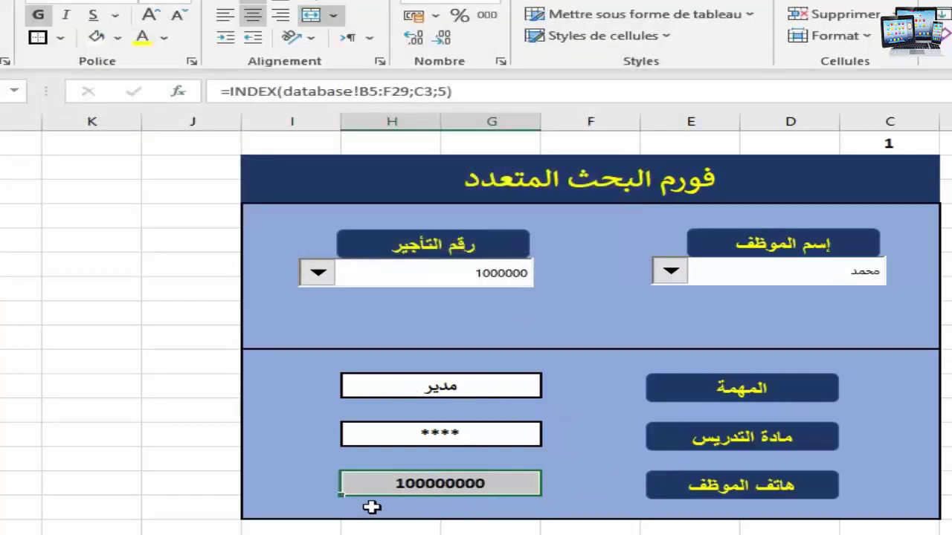
pyautogui.click(590, 386)
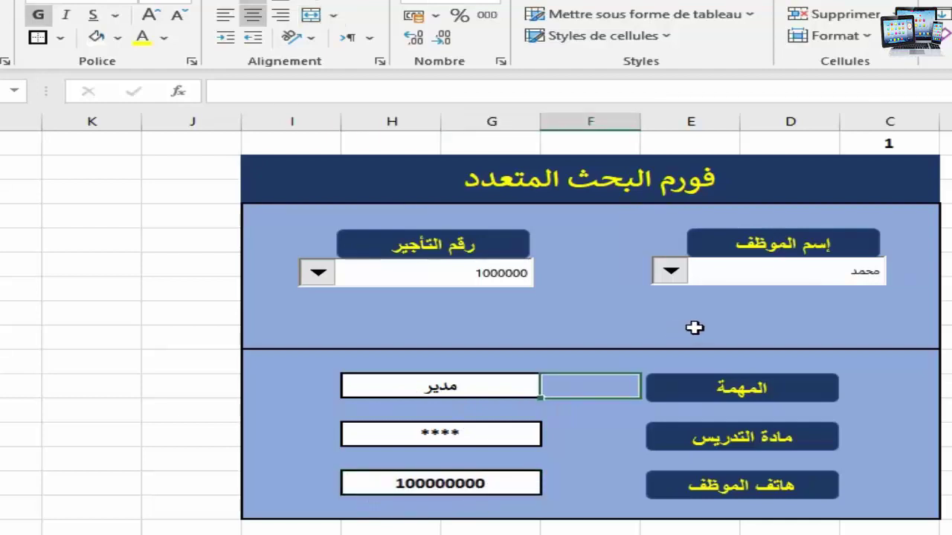
# Test the form by choosing the seventh and then the eleventh employee in the إسم الموظف combo box.
pyautogui.click(671, 272)
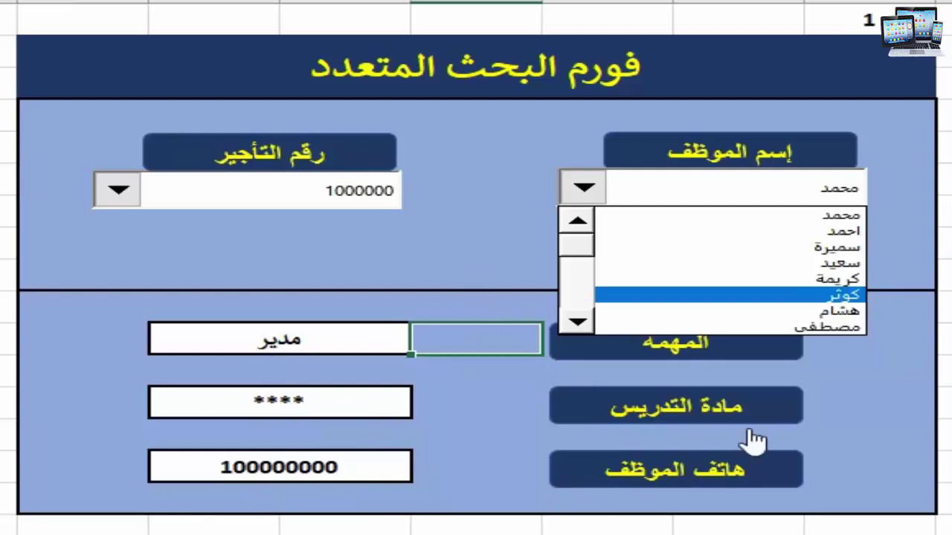
pyautogui.press('Escape')
pyautogui.hotkey('ctrl', 'pagedown')
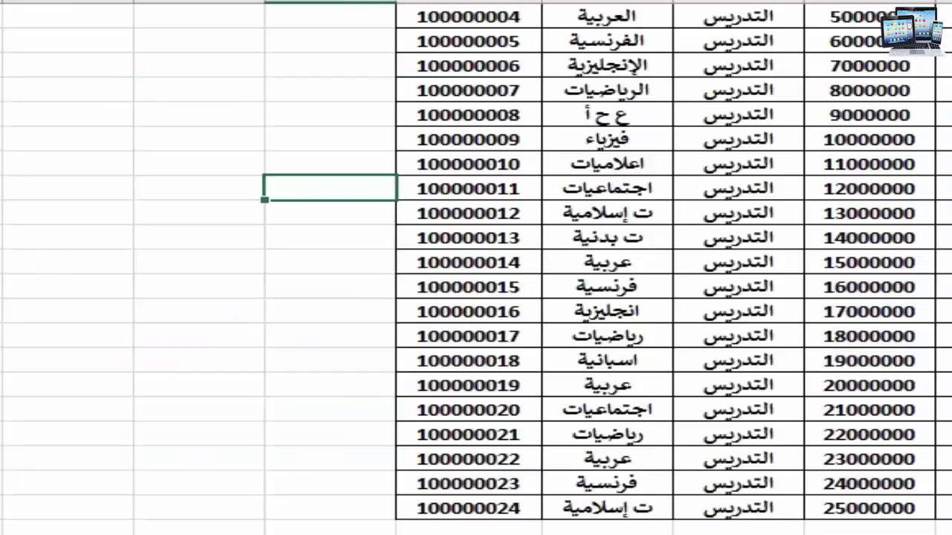
pyautogui.hotkey('ctrl', 'pageup')
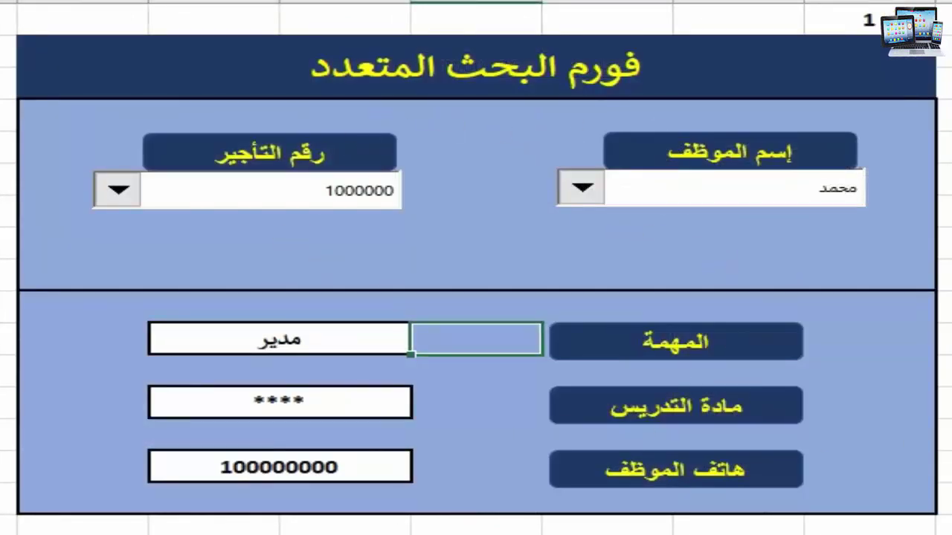
pyautogui.click(579, 193)
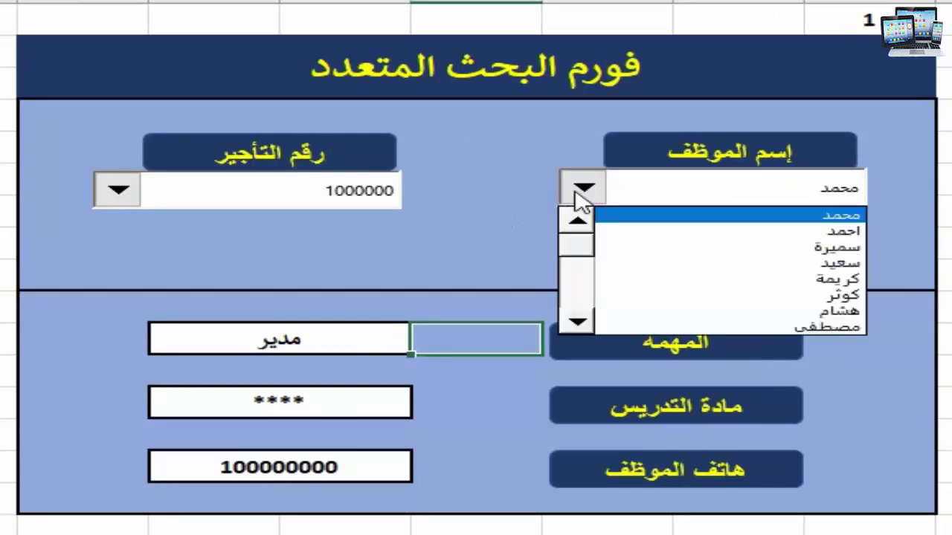
pyautogui.click(818, 310)
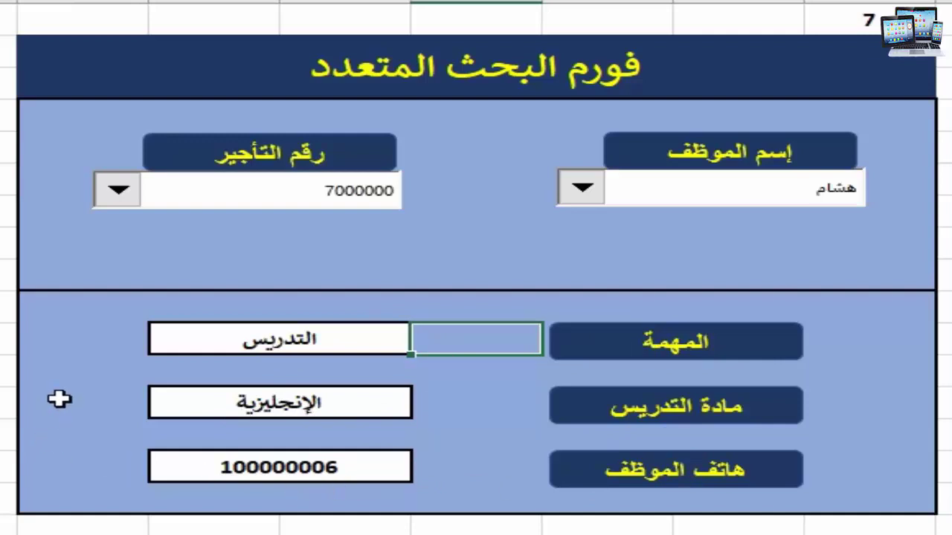
pyautogui.click(580, 205)
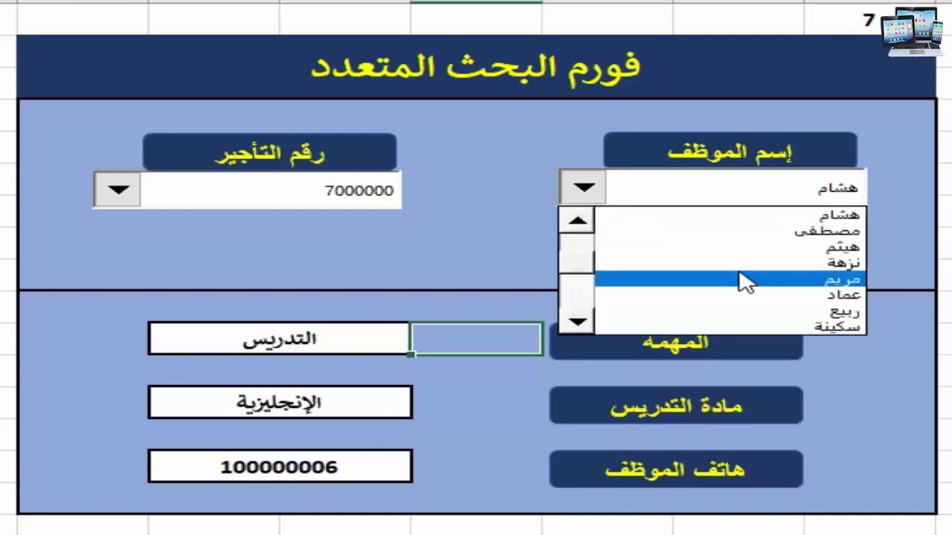
pyautogui.click(802, 278)
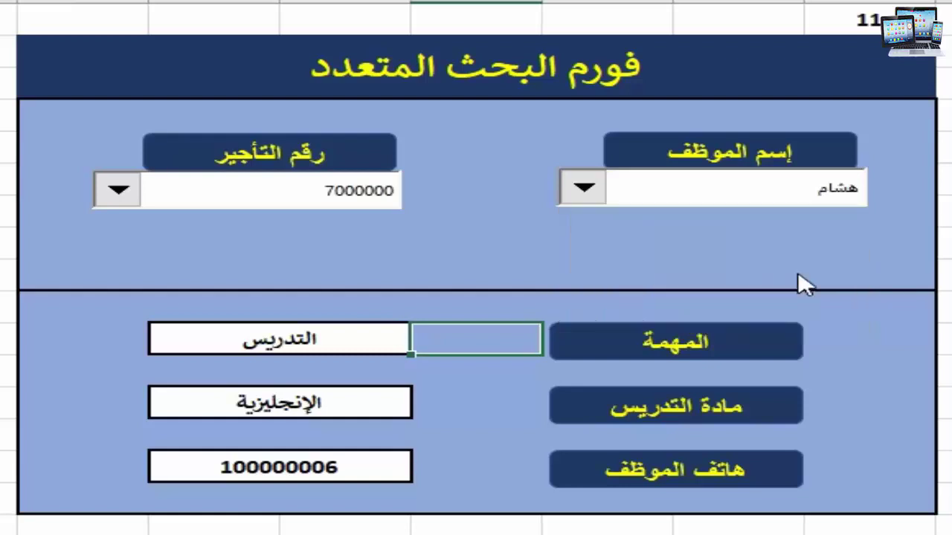
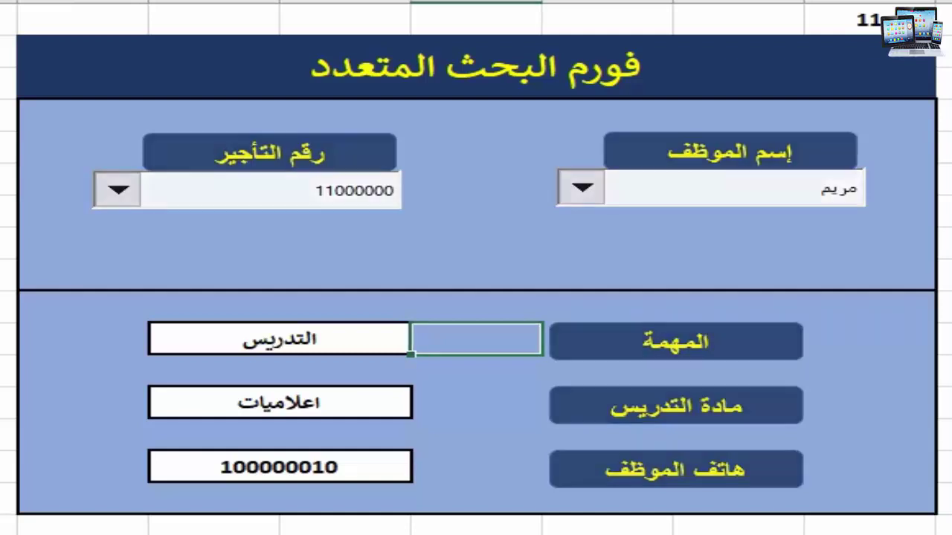
# Compare the form's details for the chosen employee with the matching row in the database sheet.
pyautogui.hotkey('ctrl', 'pagedown')
pyautogui.scroll(3, 788, 283)
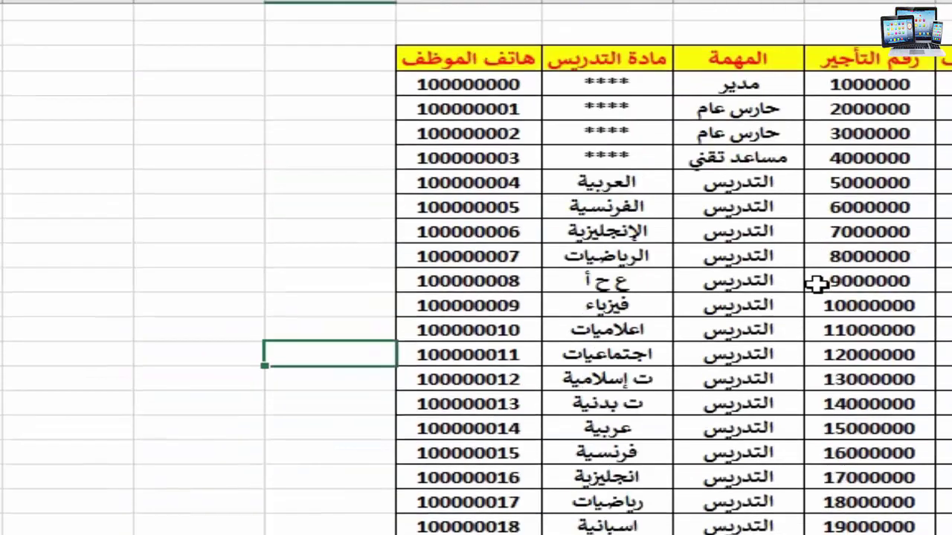
pyautogui.scroll(-4, 773, 281)
pyautogui.scroll(4, 743, 319)
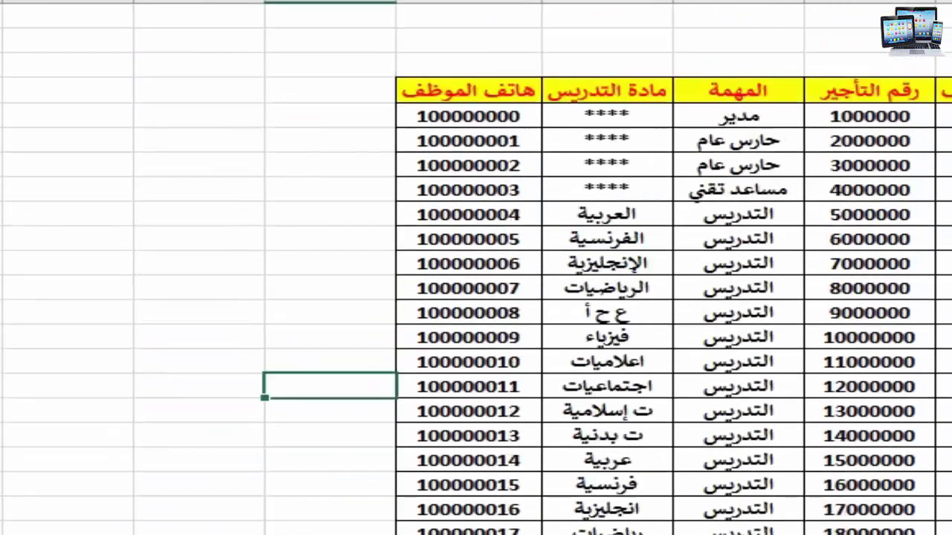
pyautogui.hotkey('ctrl', 'pageup')
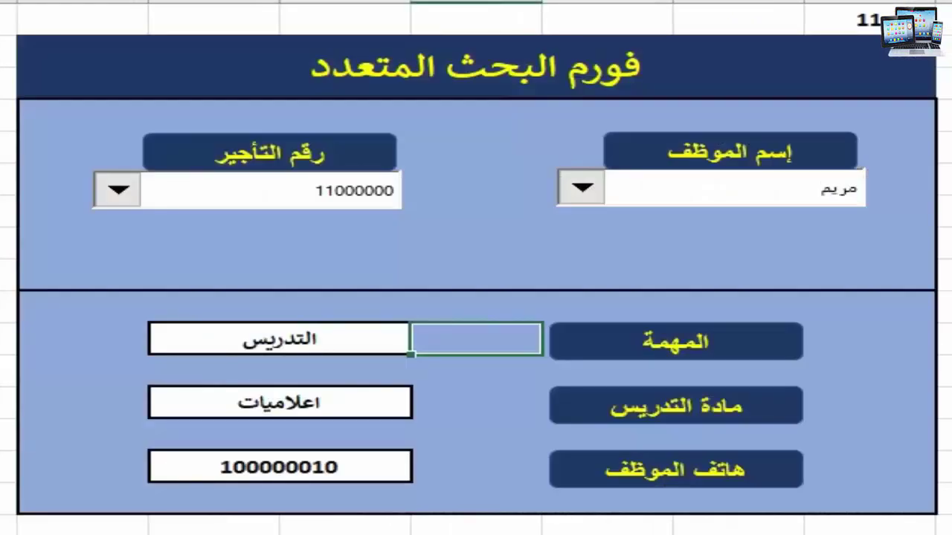
pyautogui.hotkey('ctrl', 'pagedown')
pyautogui.hotkey('ctrl', 'pageup')
pyautogui.hotkey('ctrl', 'pagedown')
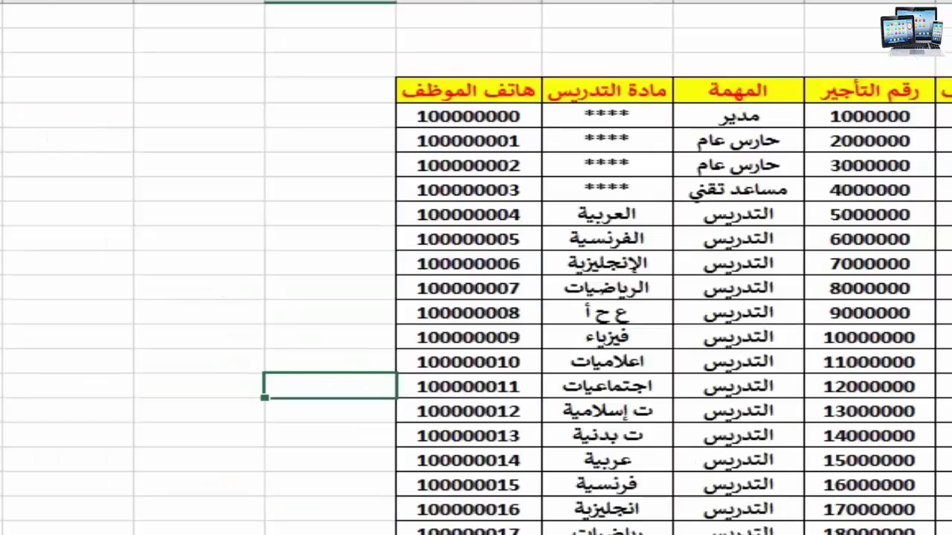
pyautogui.hotkey('ctrl', 'pageup')
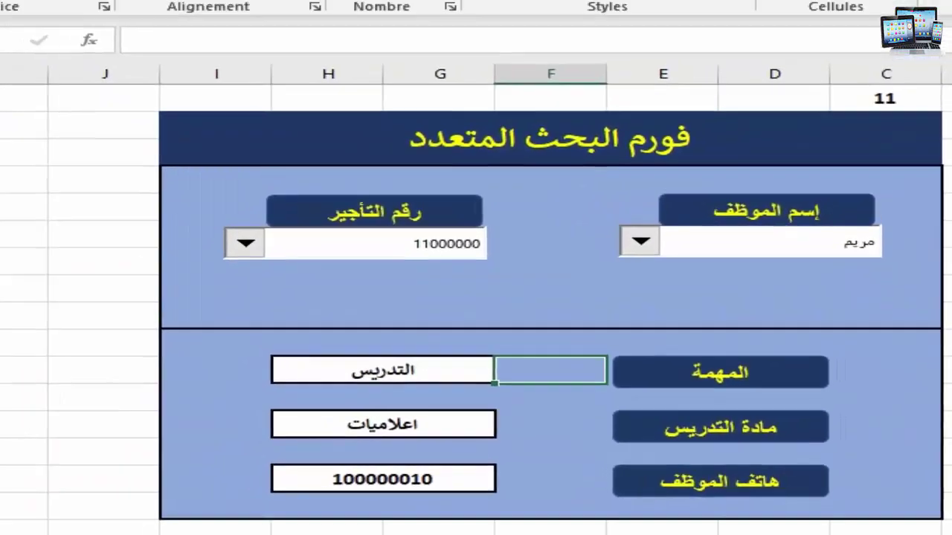
# Draw a down-arrow callout shape centred above the result section and fill it with Or, Accentuation4, plus clair 40 %.
pyautogui.click(159, 13)
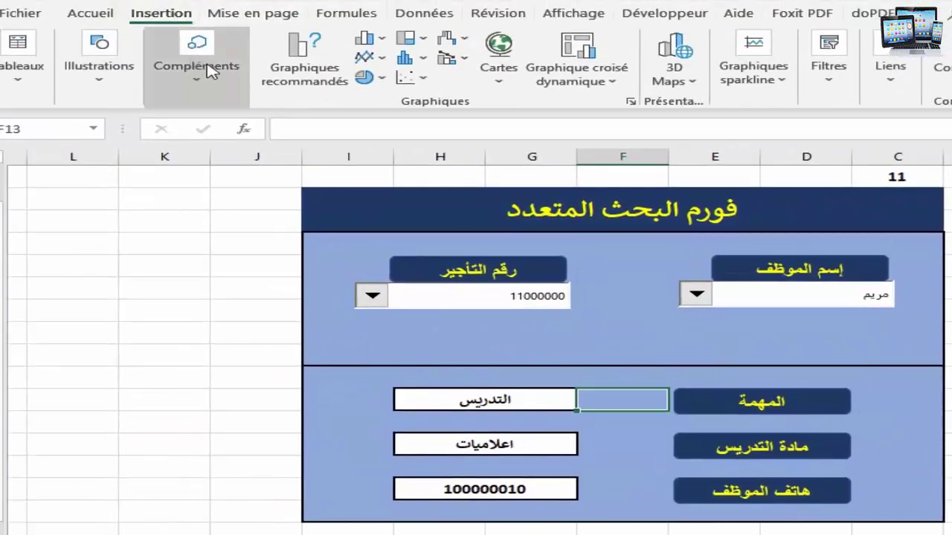
pyautogui.click(99, 80)
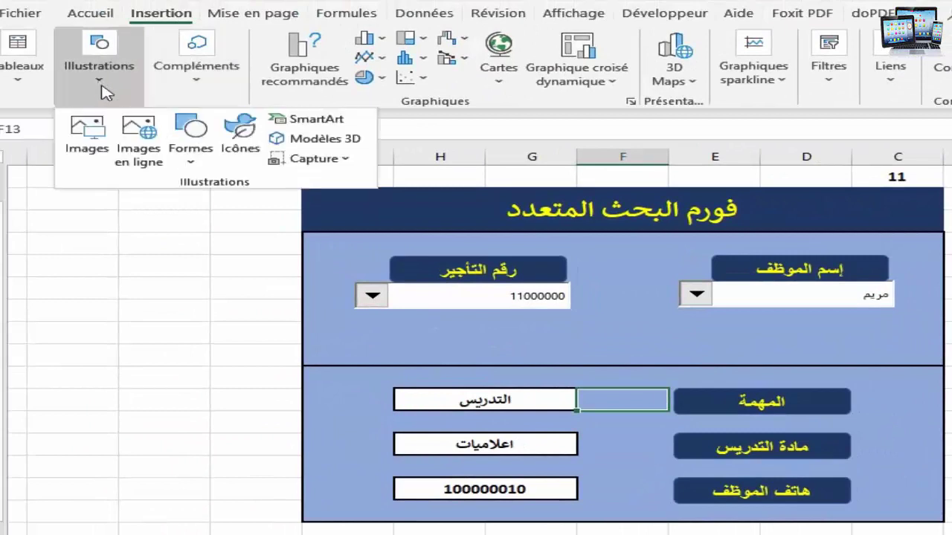
pyautogui.click(191, 156)
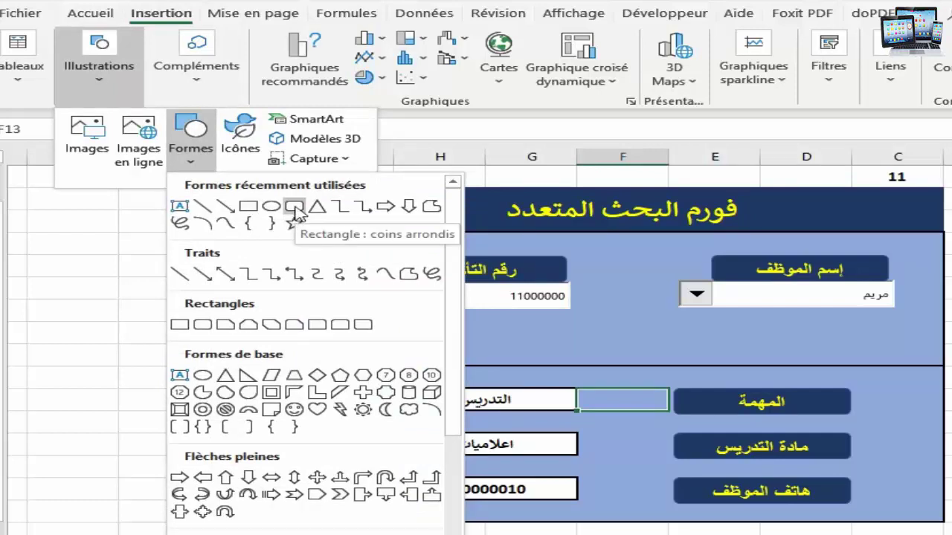
pyautogui.click(205, 479)
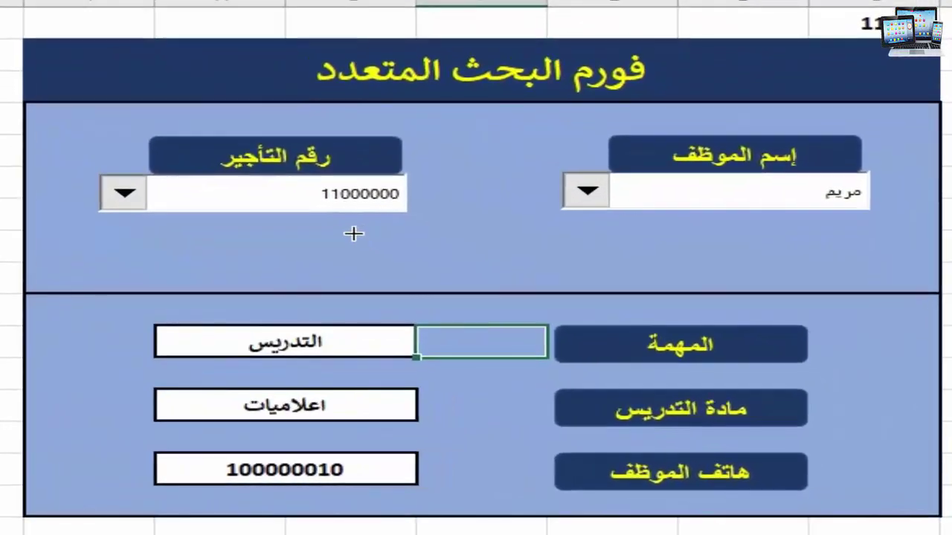
pyautogui.moveTo(533, 323); pyautogui.dragTo(570, 325)
pyautogui.moveTo(408, 236)
pyautogui.mouseDown()
pyautogui.moveTo(614, 241)
pyautogui.moveTo(603, 279)
pyautogui.mouseUp()
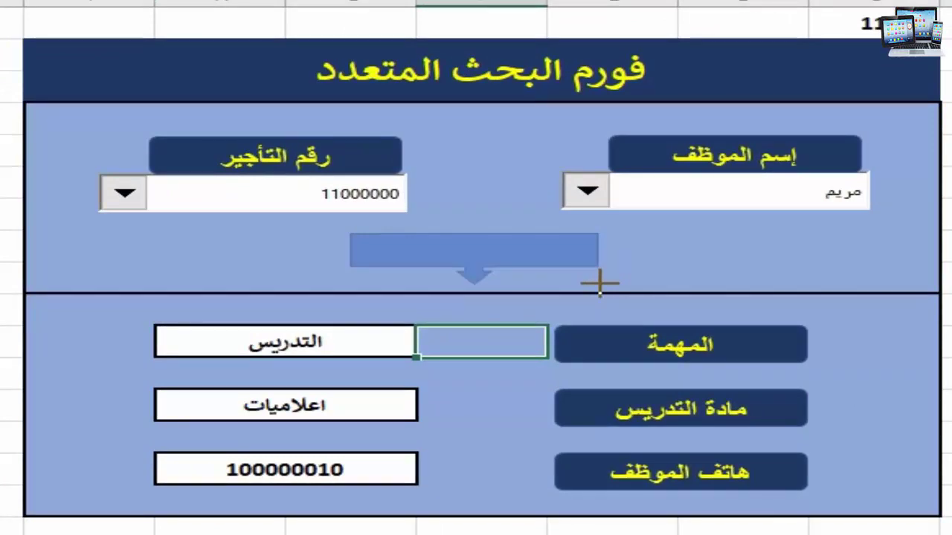
pyautogui.moveTo(599, 282); pyautogui.dragTo(602, 283)
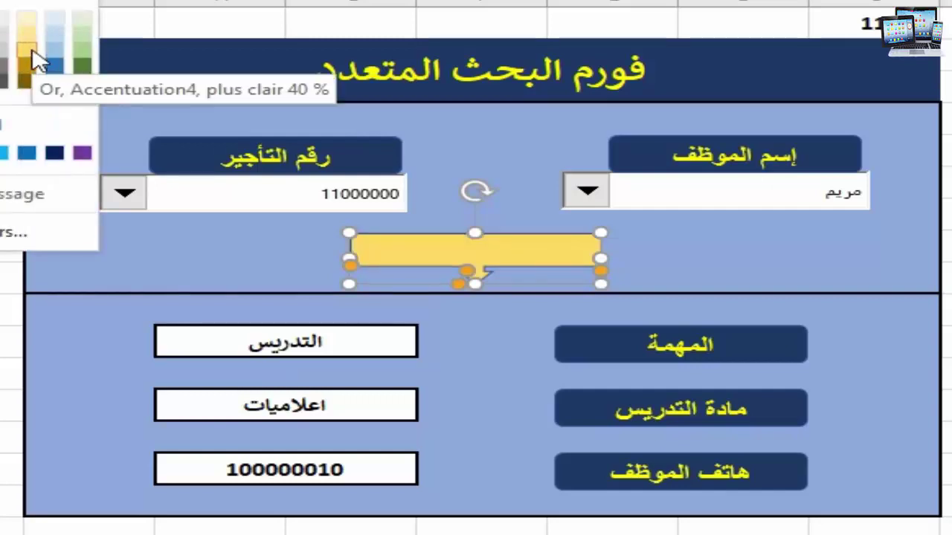
pyautogui.click(33, 53)
pyautogui.click(157, 250)
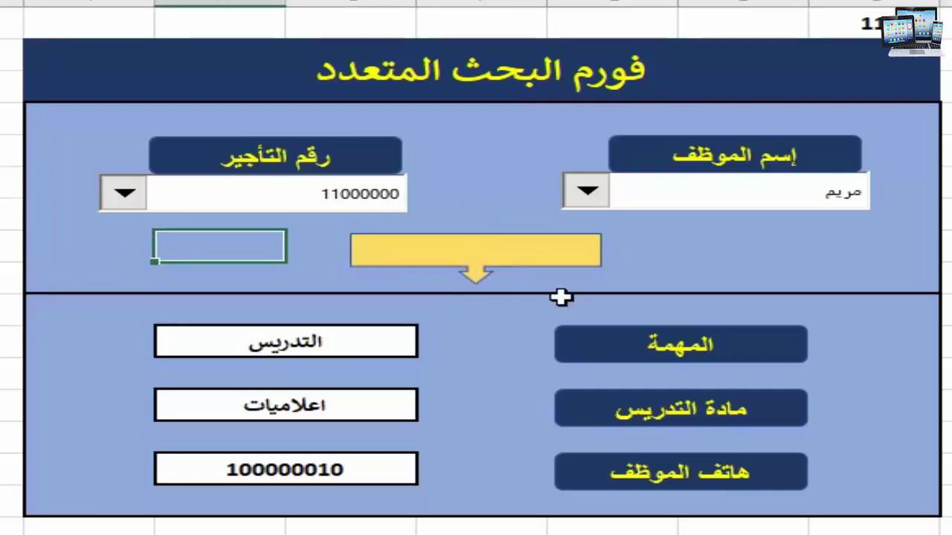
# Label the yellow callout قاعدة البيانات, enlarge its text two sizes and colour the text dark green.
pyautogui.click(503, 255)
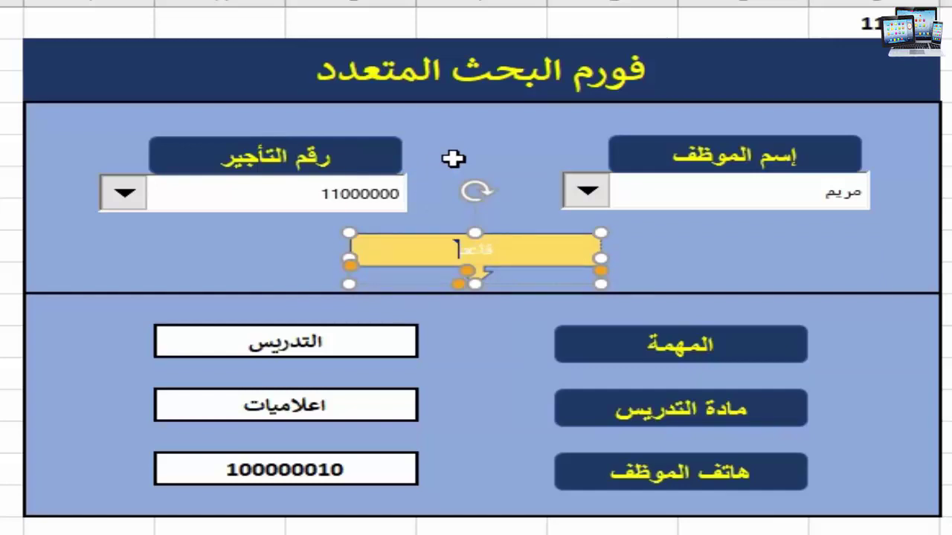
pyautogui.write('ة البيانات')
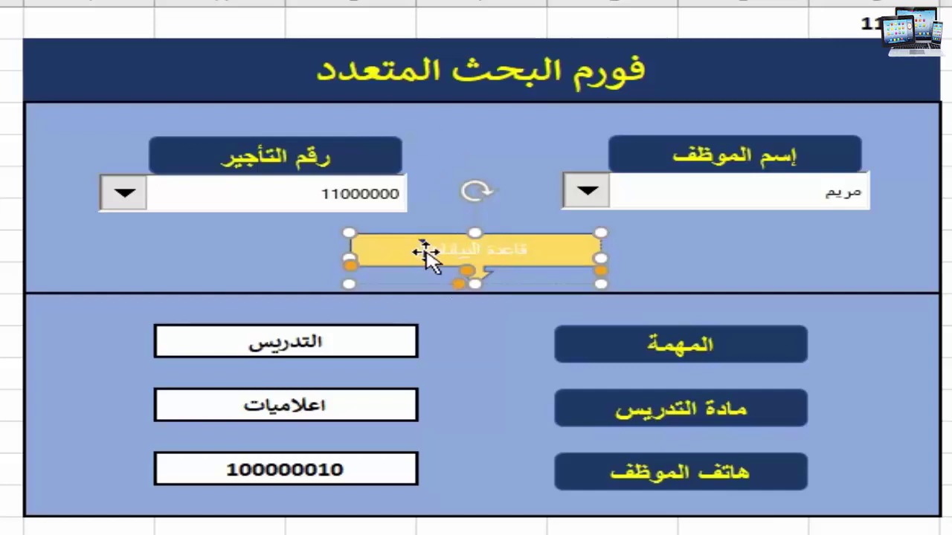
pyautogui.moveTo(436, 253); pyautogui.dragTo(531, 249)
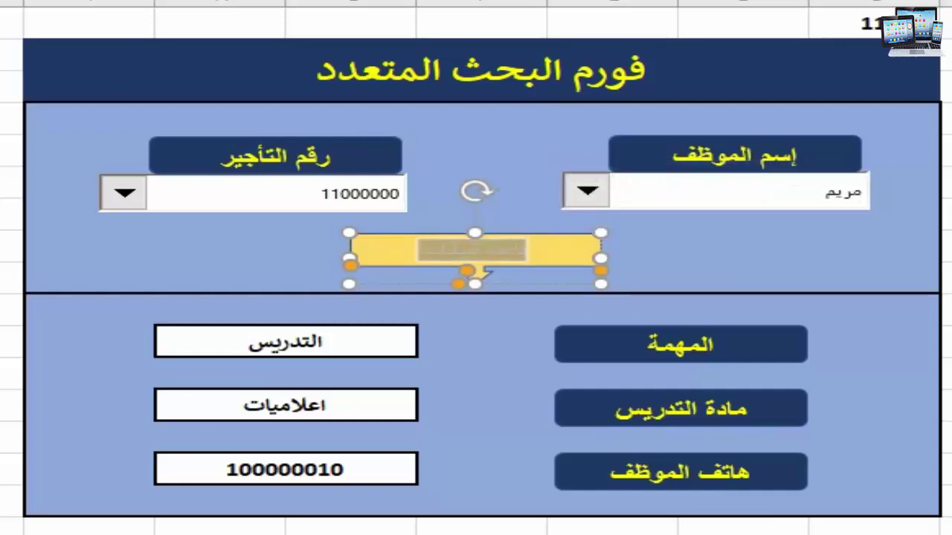
pyautogui.hotkey('ctrl', 'shift', '>')
pyautogui.hotkey('ctrl', 'shift', '>')
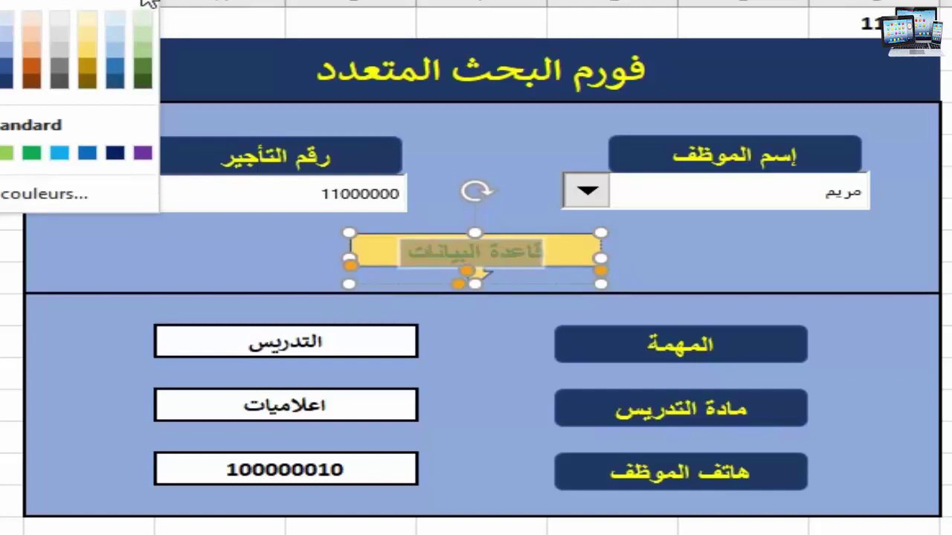
pyautogui.click(145, 83)
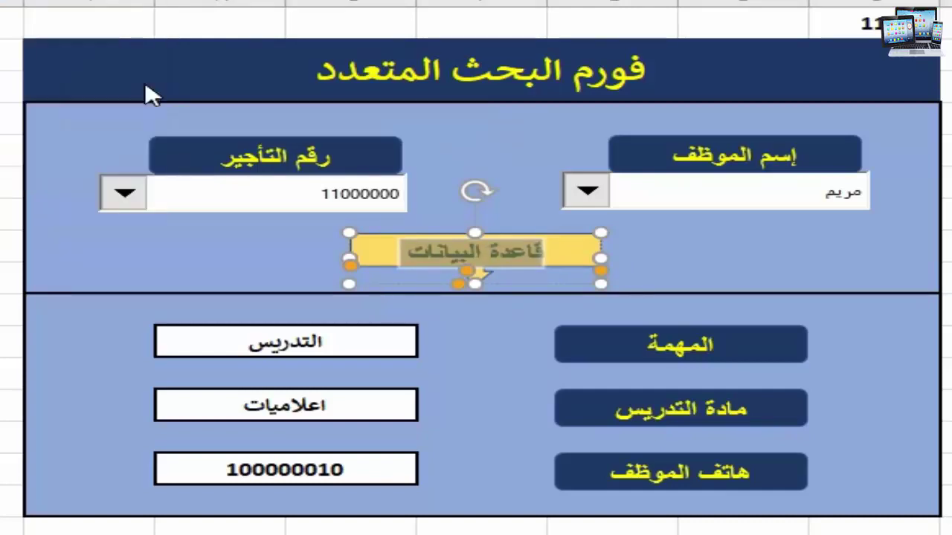
pyautogui.click(270, 246)
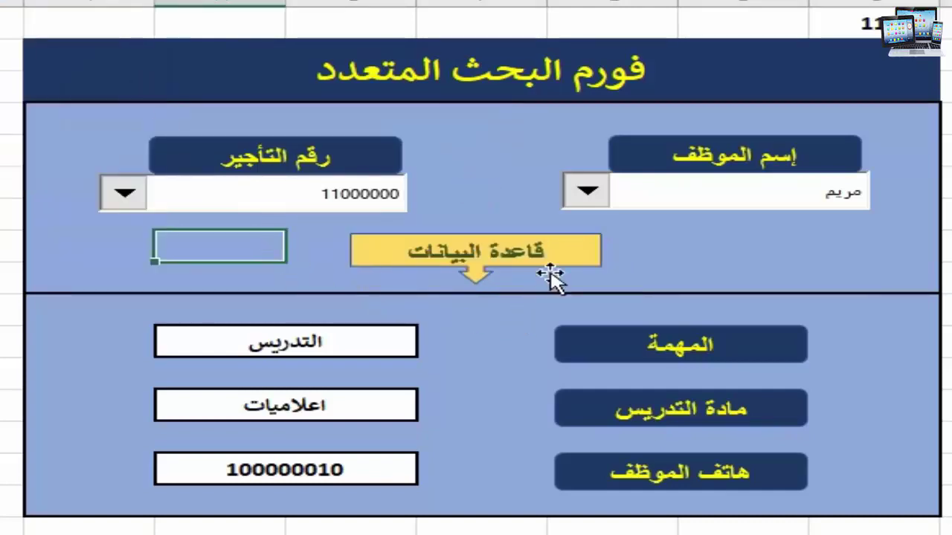
pyautogui.press('Right')
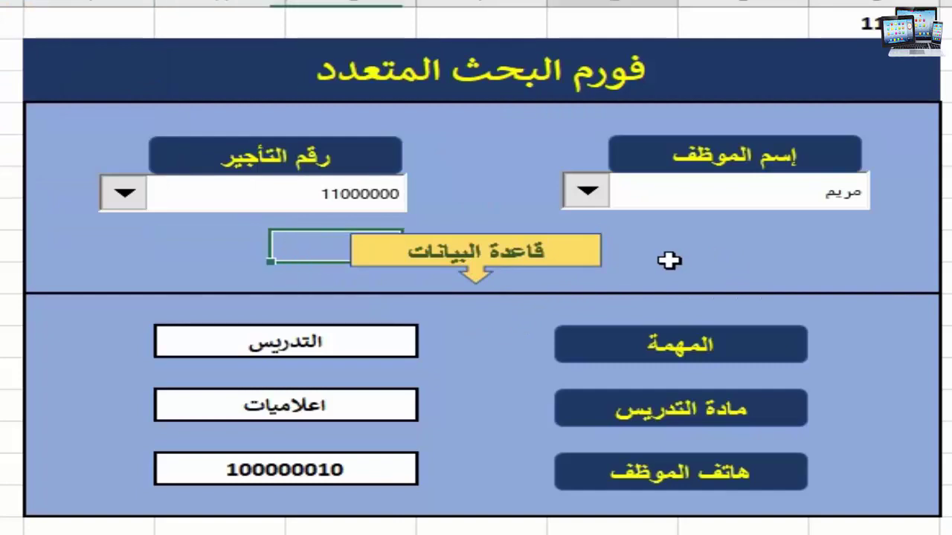
pyautogui.click(669, 259)
pyautogui.click(816, 265)
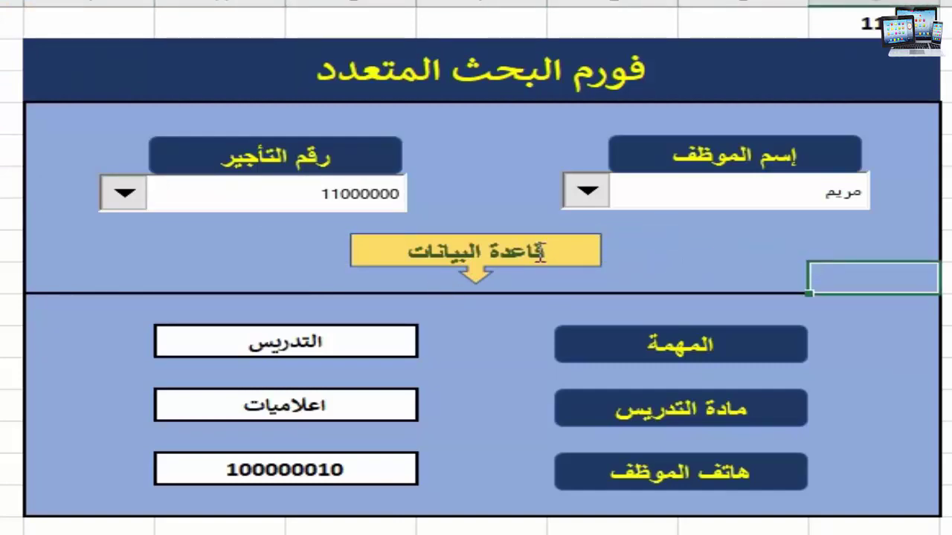
# Copy the قاعدة البيانات callout to the database sheet and place it centred above the table's header row.
pyautogui.click(574, 256)
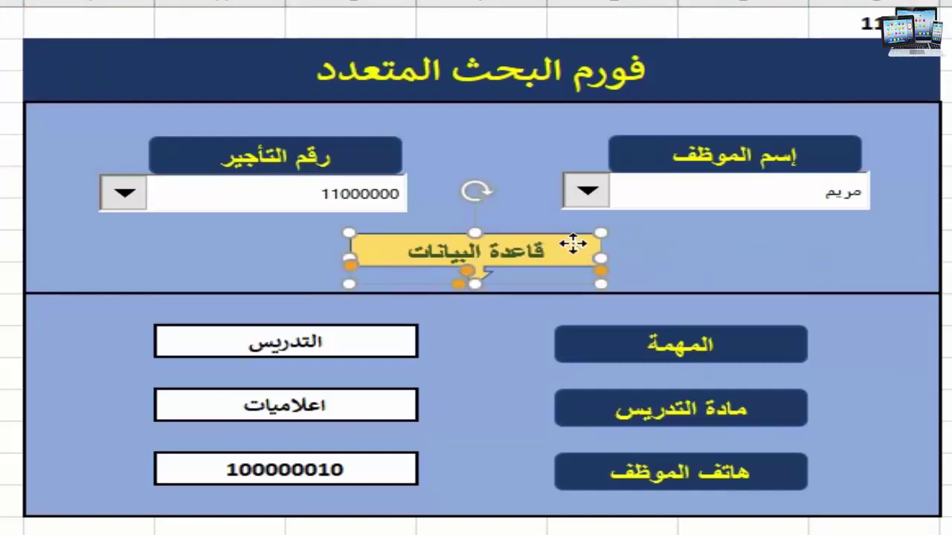
pyautogui.rightClick(577, 255)
pyautogui.click(667, 86)
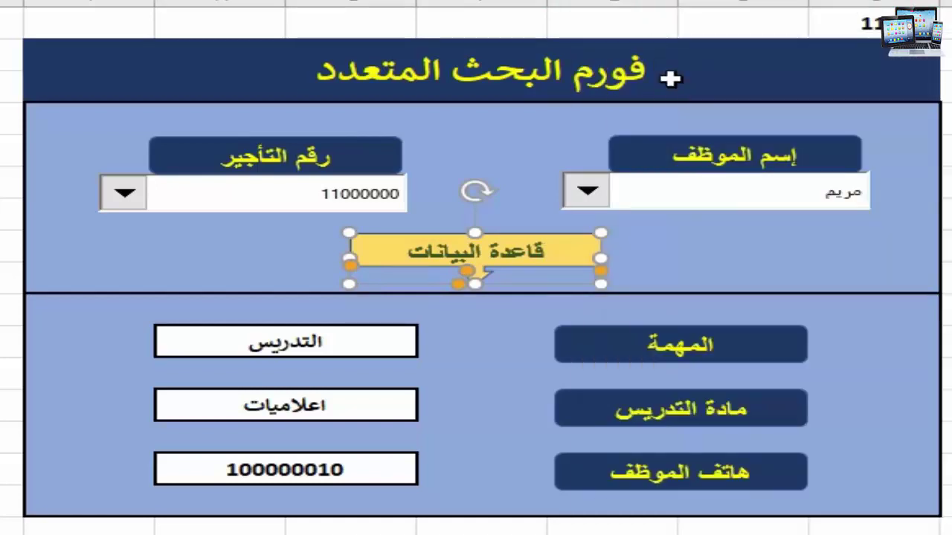
pyautogui.hotkey('ctrl', 'pagedown')
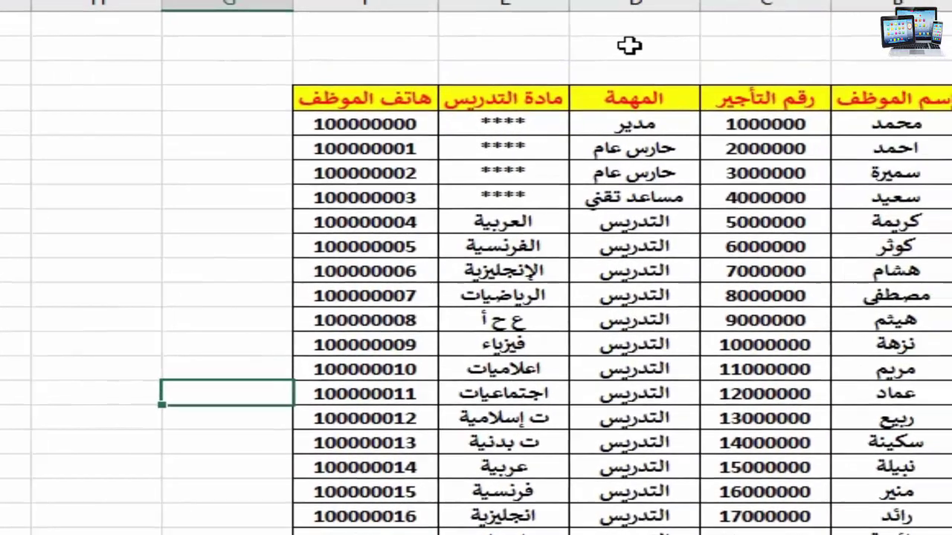
pyautogui.rightClick(633, 52)
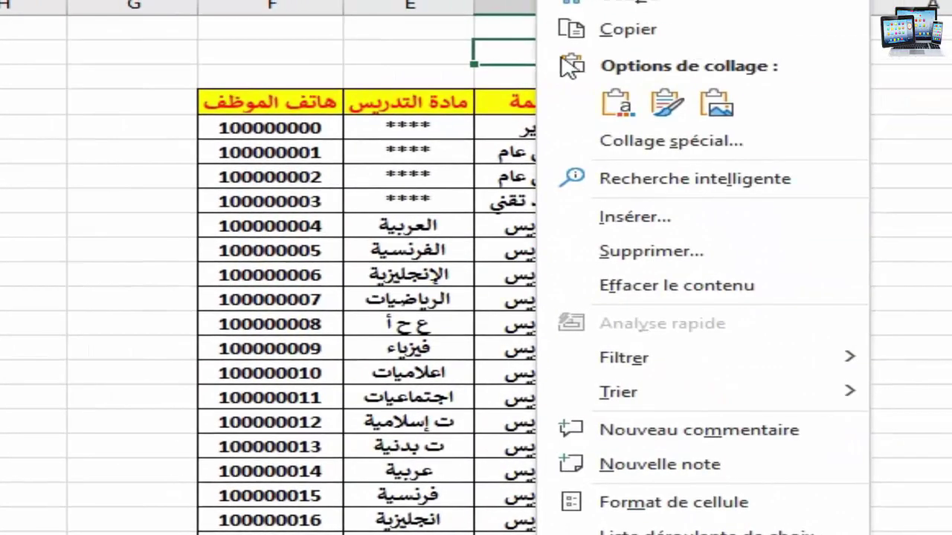
pyautogui.click(706, 94)
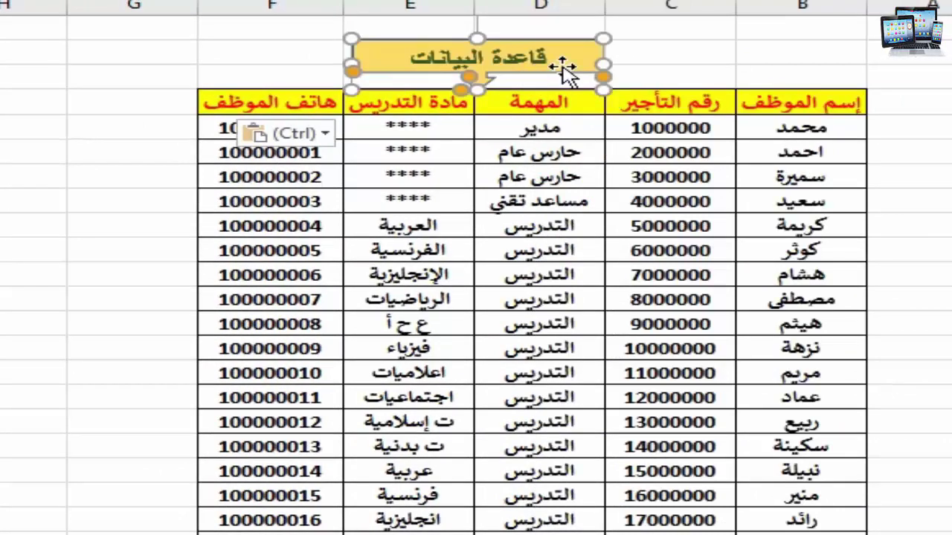
pyautogui.moveTo(563, 67); pyautogui.dragTo(636, 60)
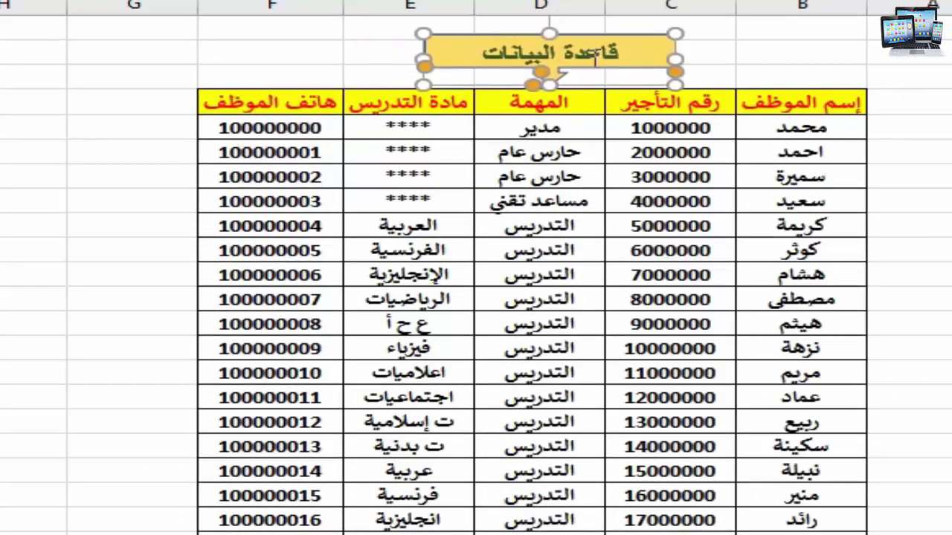
# Replace the copied callout's text on the database sheet with الفورم.
pyautogui.click(483, 53)
pyautogui.press('BackSpace')
pyautogui.press('BackSpace')
pyautogui.press('BackSpace')
pyautogui.press('BackSpace')
pyautogui.press('BackSpace')
pyautogui.press('BackSpace')
pyautogui.press('BackSpace')
pyautogui.press('BackSpace')
pyautogui.press('BackSpace')
pyautogui.press('BackSpace')
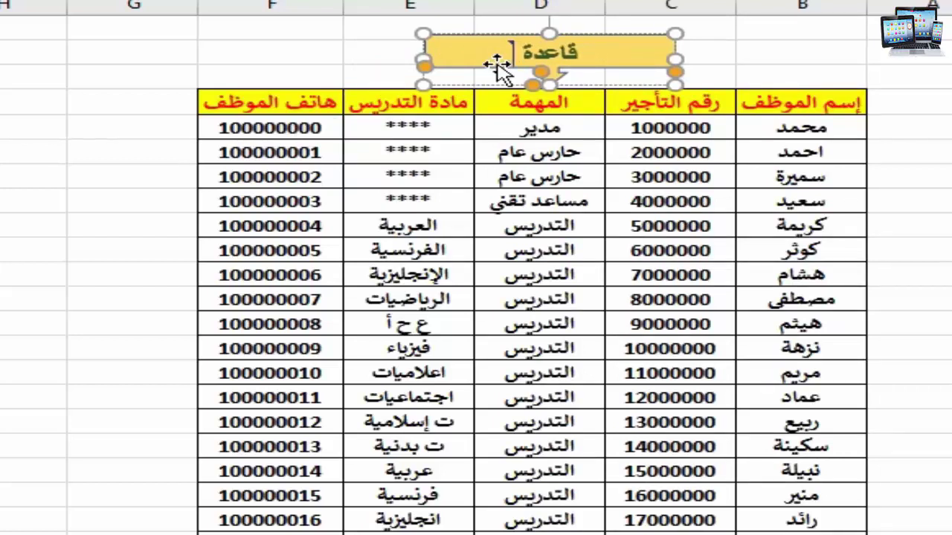
pyautogui.press('BackSpace')
pyautogui.press('BackSpace')
pyautogui.press('BackSpace')
pyautogui.press('BackSpace')
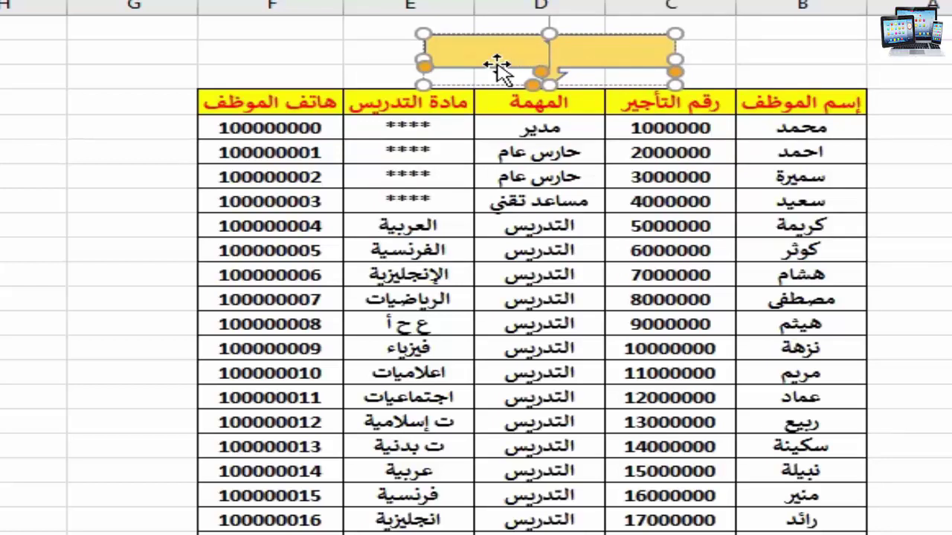
pyautogui.write('الفو')
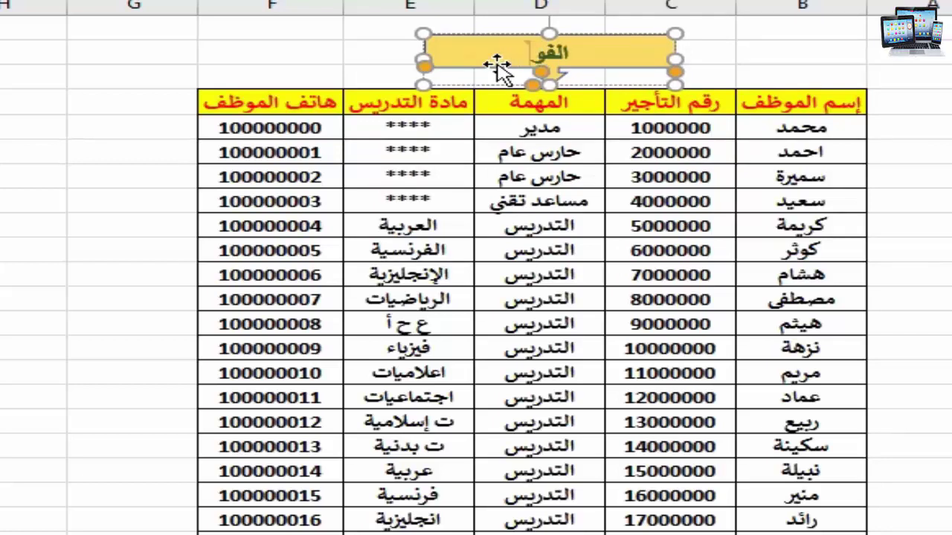
pyautogui.write('رم')
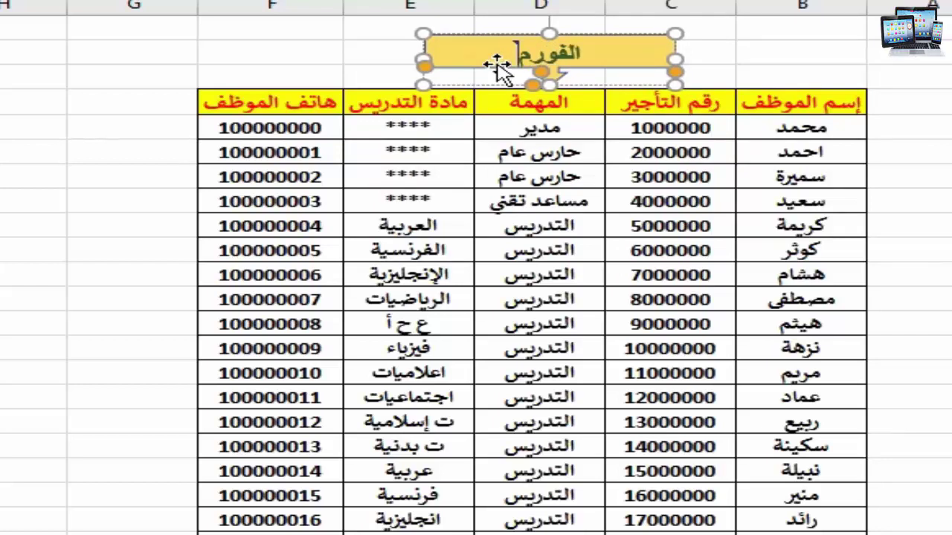
pyautogui.click(65, 133)
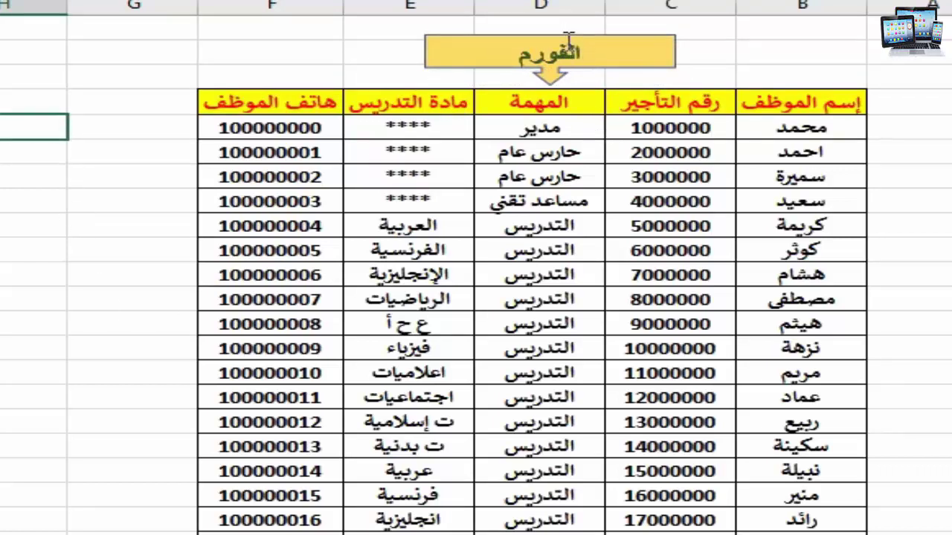
# Hyperlink the الفورم callout to cell A1 of the form sheet in this document.
pyautogui.click(605, 59)
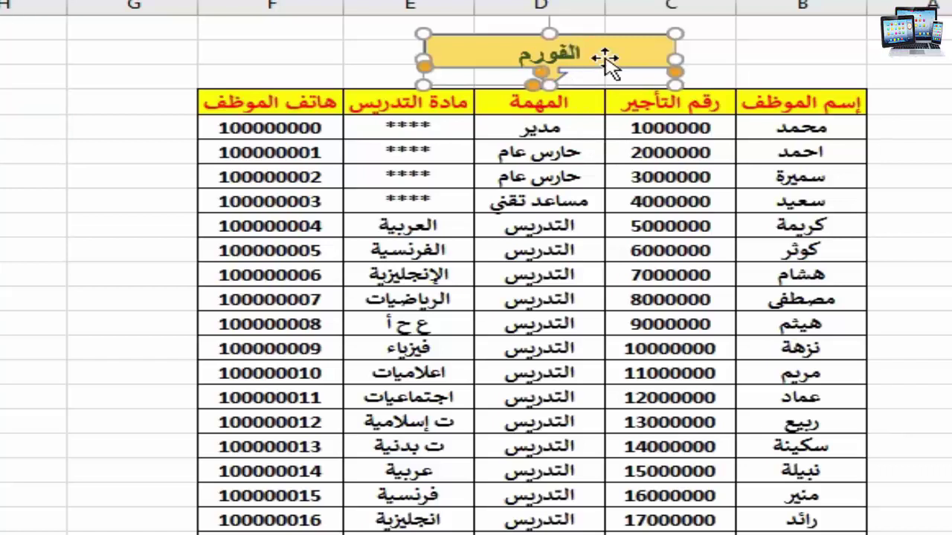
pyautogui.click(727, 57)
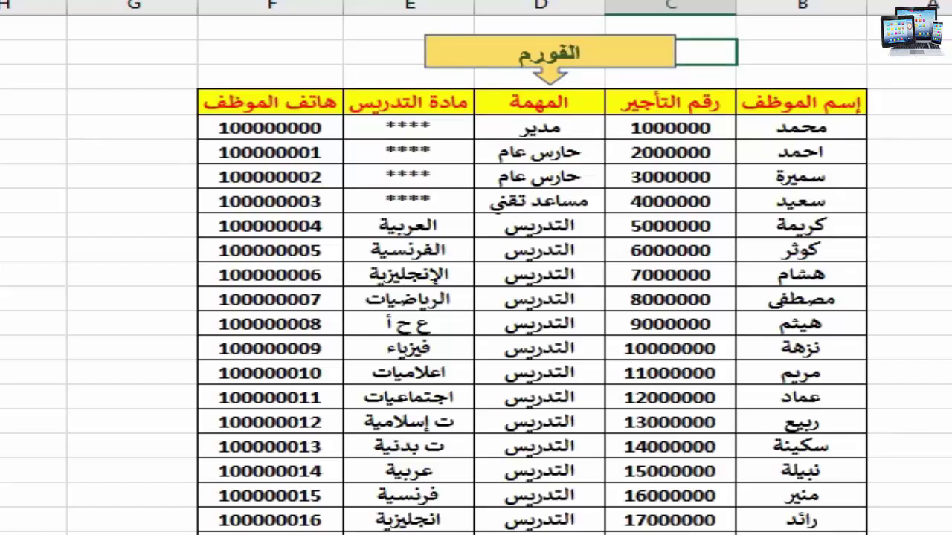
pyautogui.click(606, 50)
pyautogui.rightClick(606, 50)
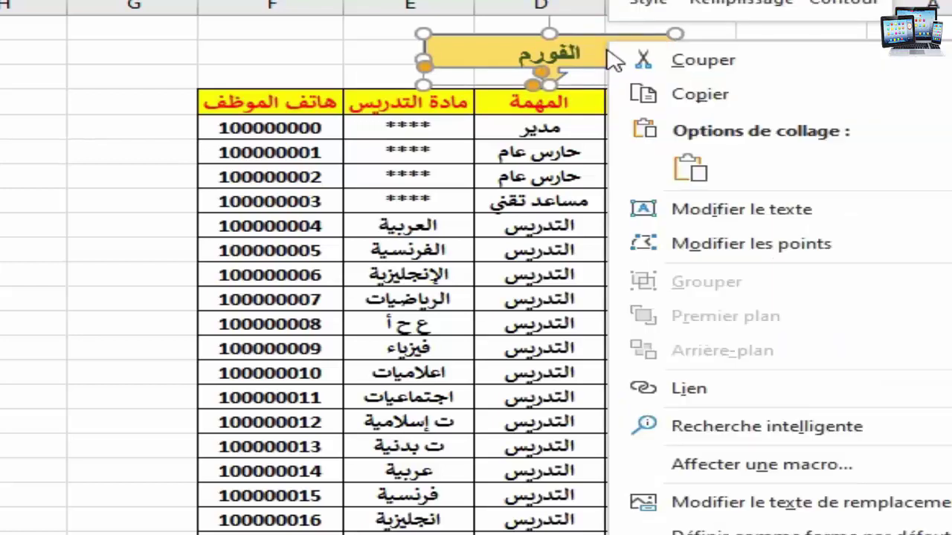
pyautogui.click(710, 400)
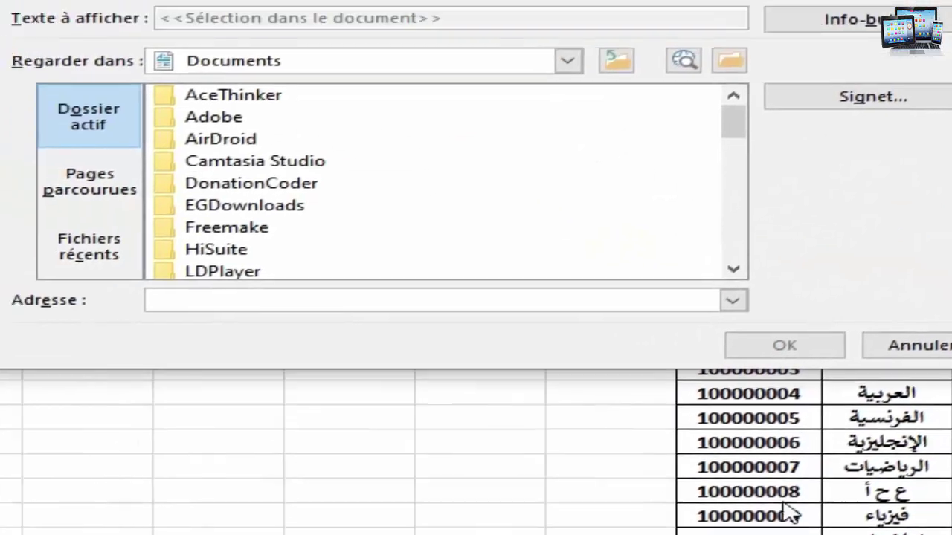
pyautogui.click(0, 171)
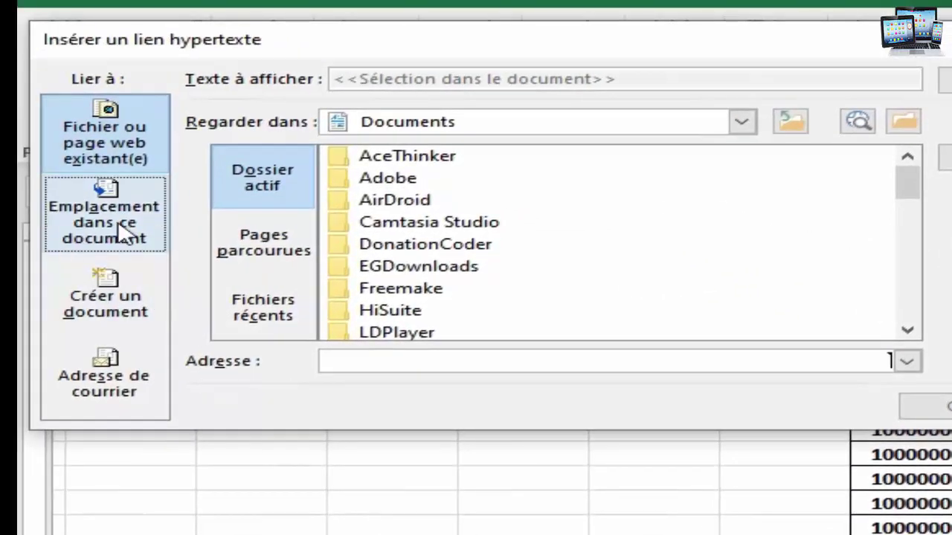
pyautogui.click(108, 239)
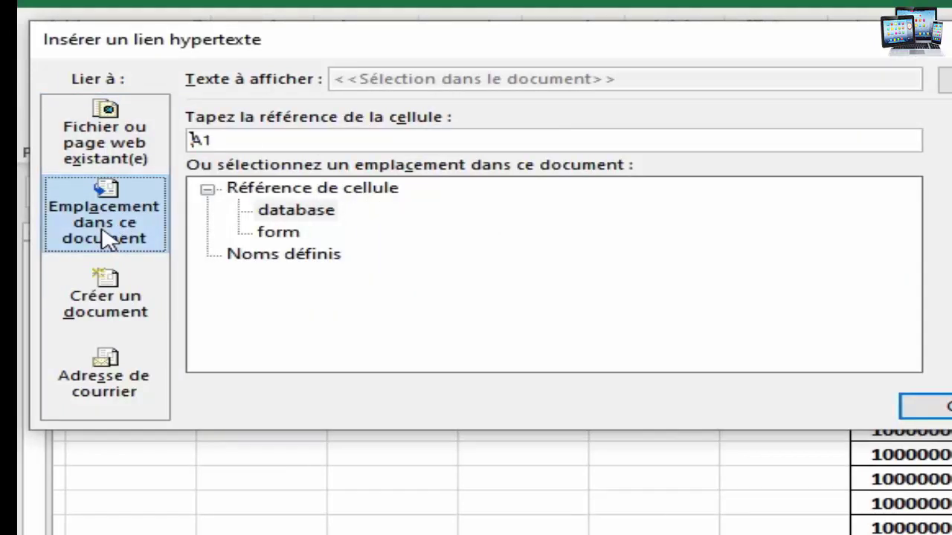
pyautogui.click(281, 233)
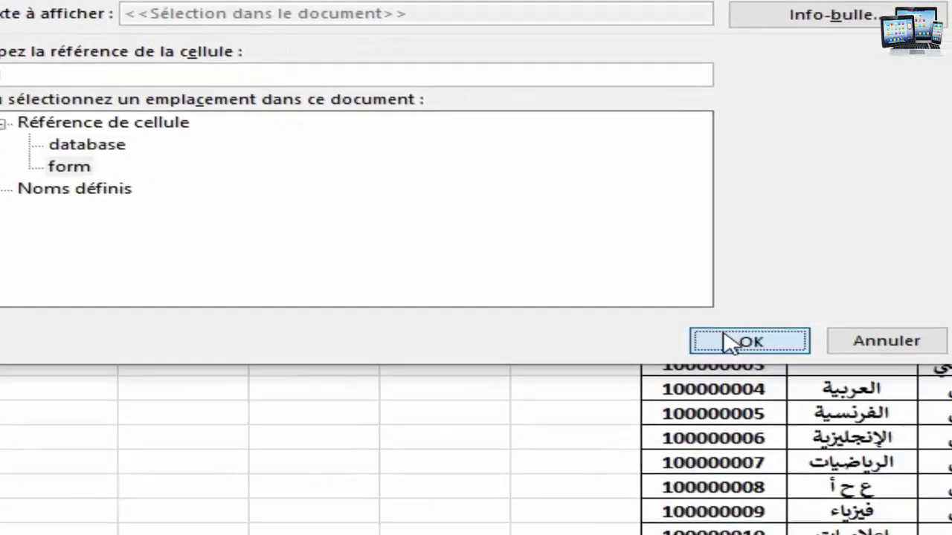
pyautogui.click(929, 406)
pyautogui.click(11, 211)
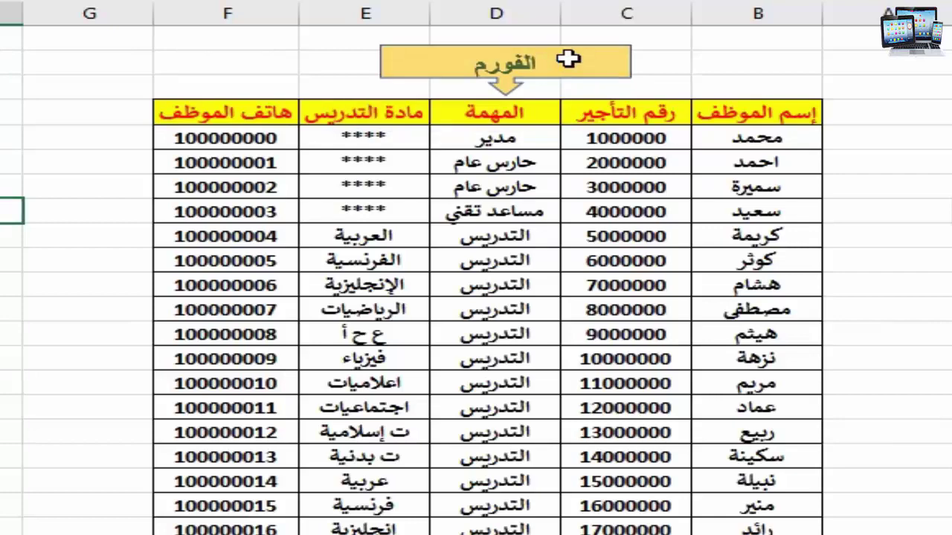
# Follow the الفورم link to the form sheet and hyperlink its قاعدة البيانات callout to cell A1 of the database sheet.
pyautogui.click(610, 59)
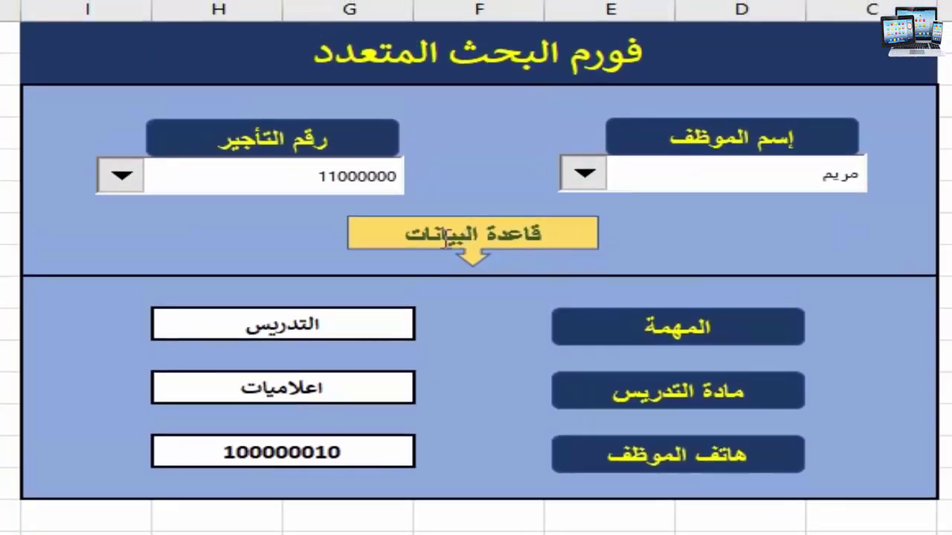
pyautogui.click(691, 236)
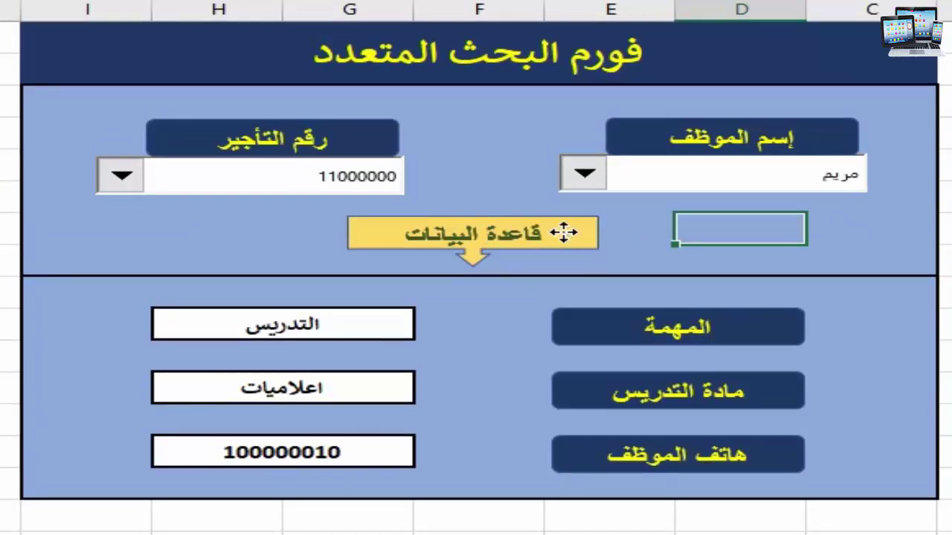
pyautogui.rightClick(563, 233)
pyautogui.click(669, 394)
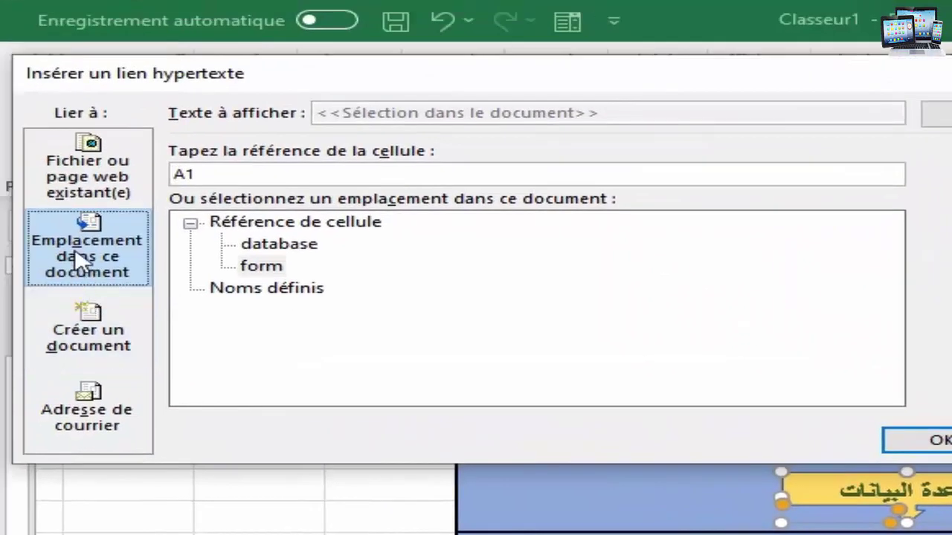
pyautogui.click(277, 251)
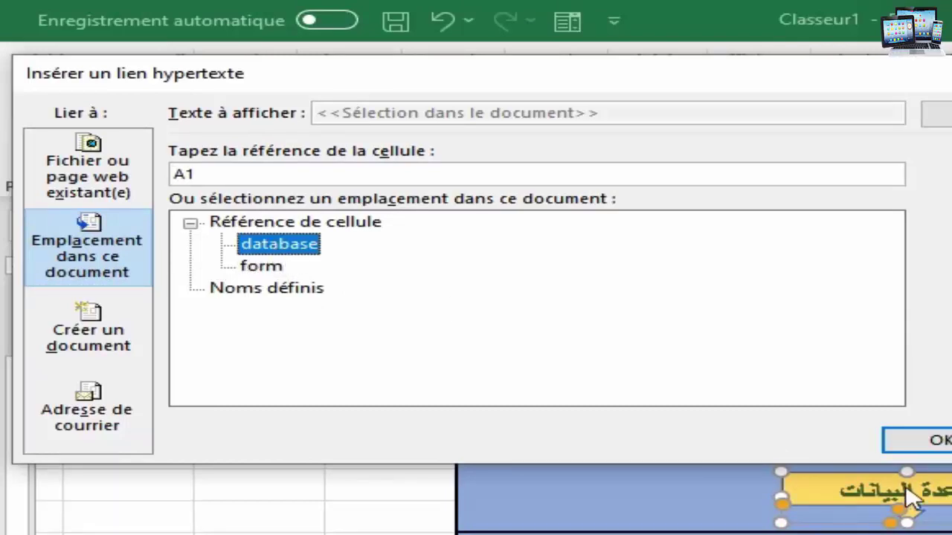
pyautogui.click(936, 440)
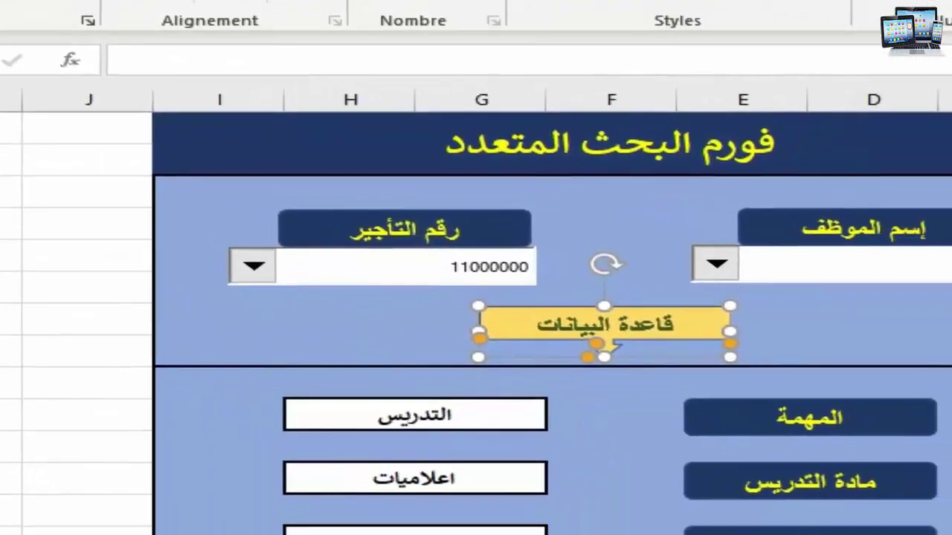
# Test both callout links by jumping to the database sheet and back to the form sheet.
pyautogui.press('Escape')
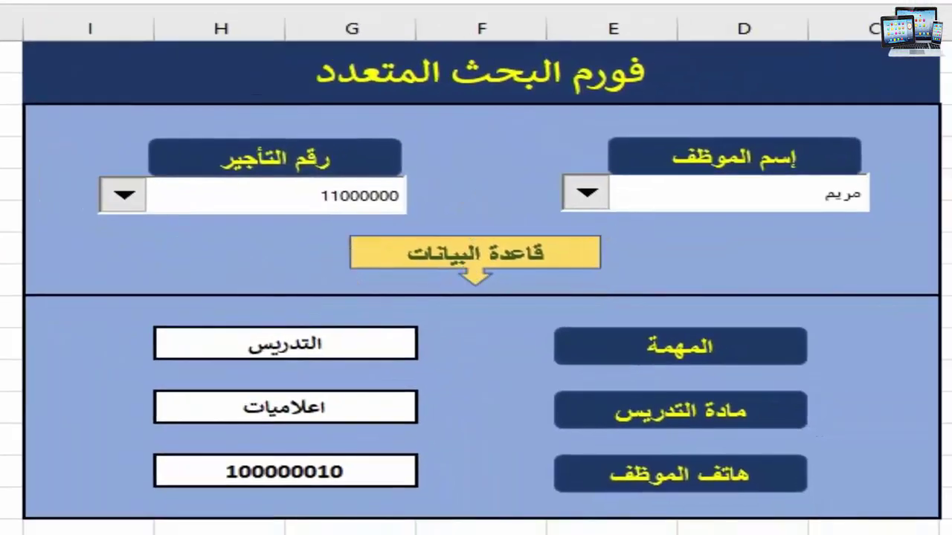
pyautogui.click(411, 261)
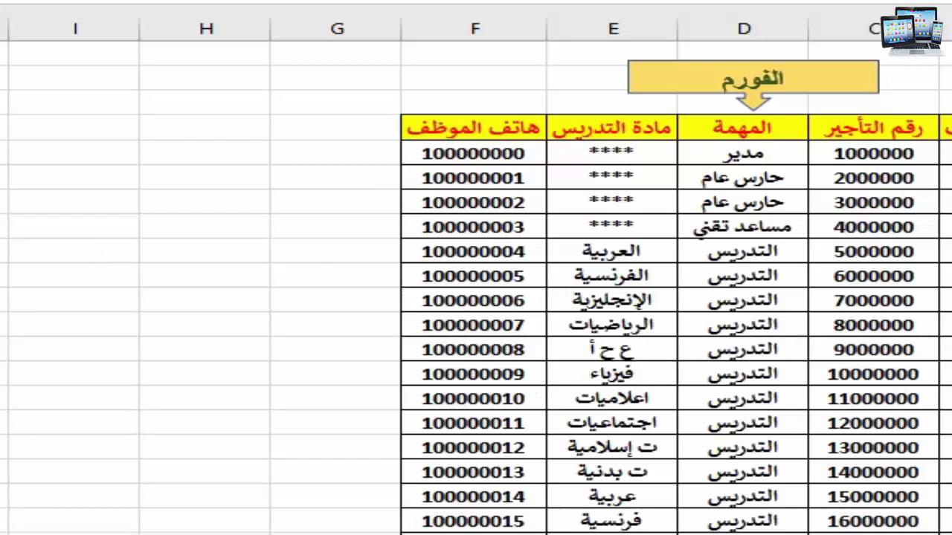
pyautogui.click(793, 77)
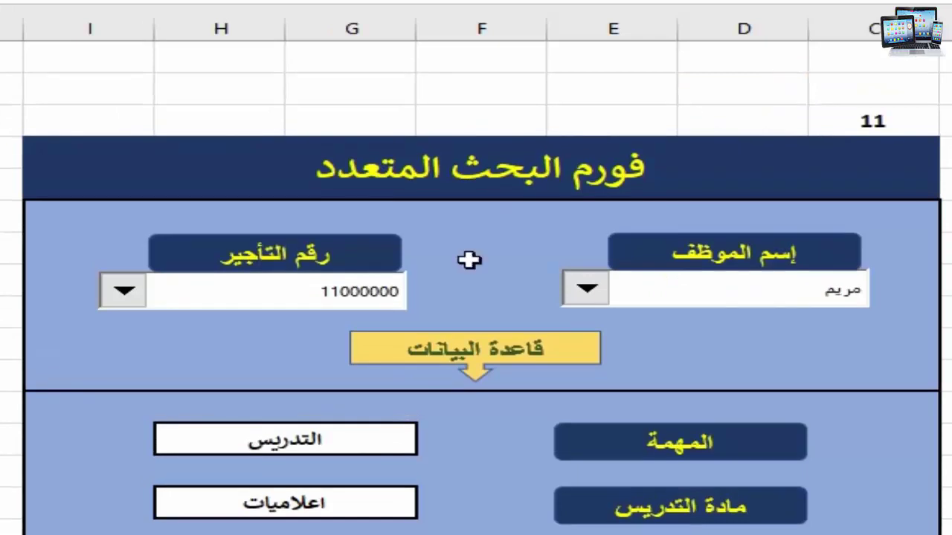
# Test the name search by choosing a different employee in the إسم الموظف combo box.
pyautogui.scroll(-1, 476, 298)
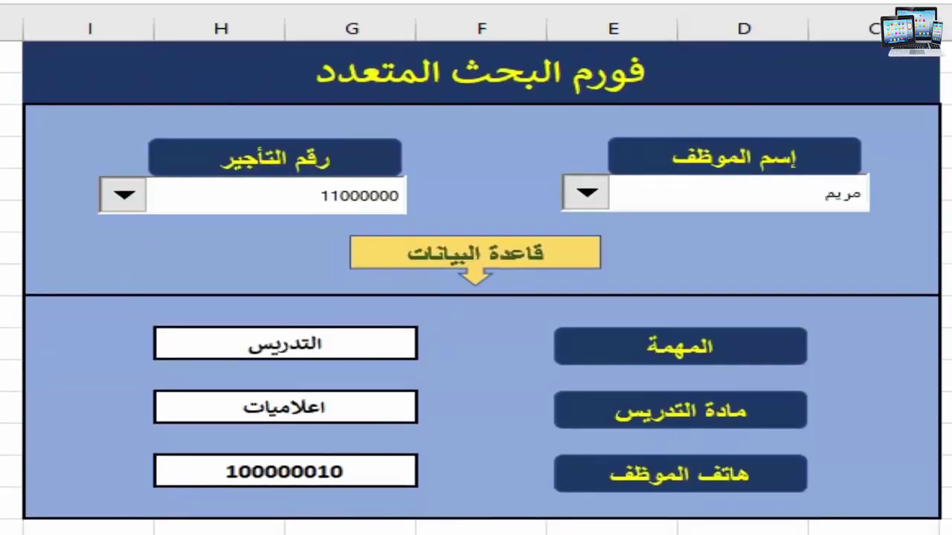
pyautogui.scroll(1, 476, 297)
pyautogui.scroll(-1, 476, 298)
pyautogui.click(586, 208)
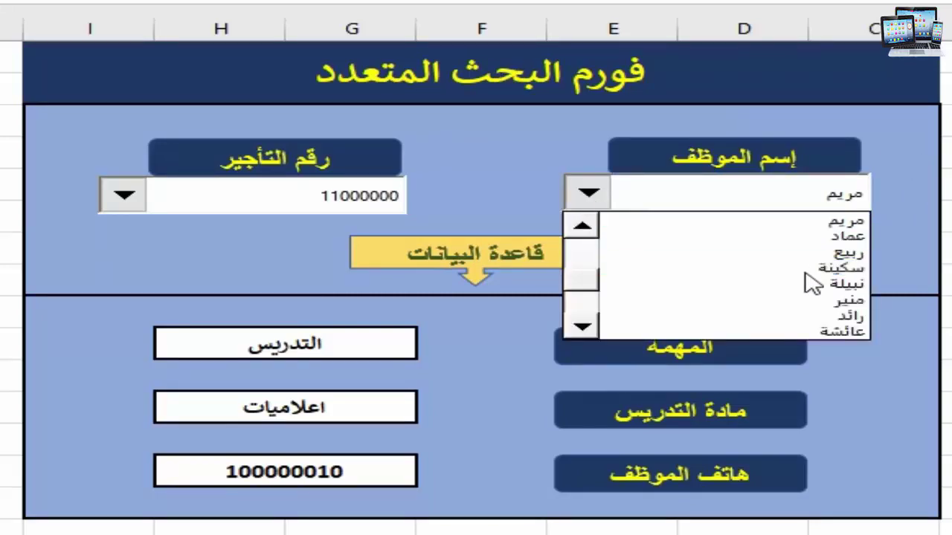
pyautogui.click(843, 284)
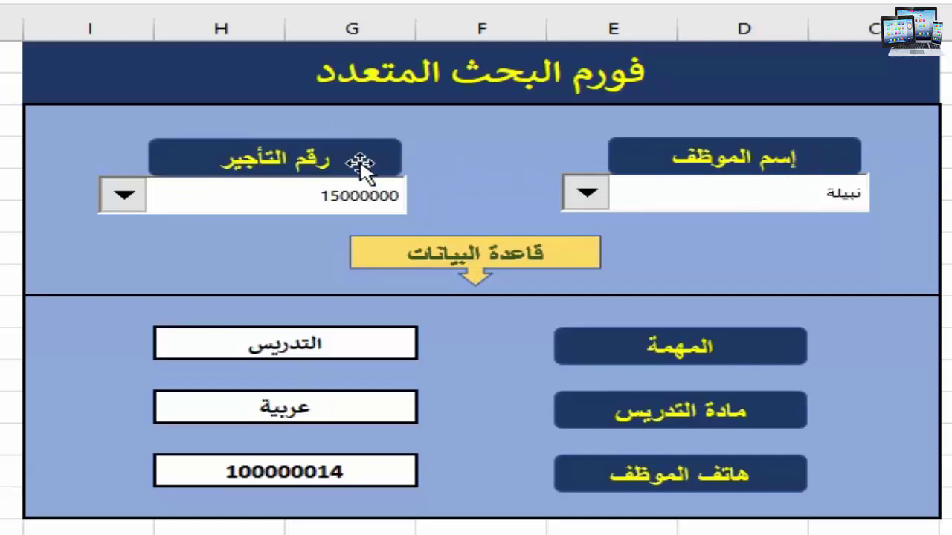
# Test the number search by choosing three different employee numbers in turn from the رقم التأجير combo box.
pyautogui.click(122, 198)
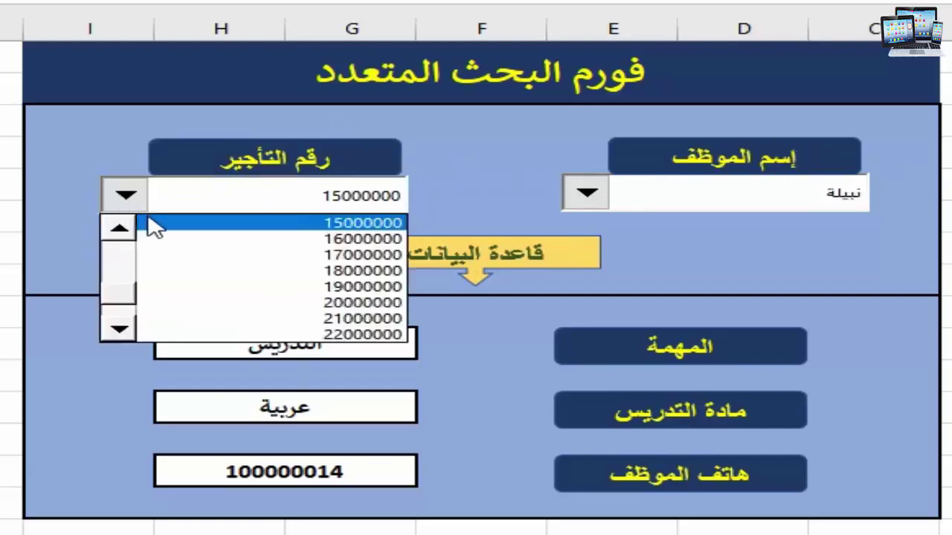
pyautogui.click(225, 275)
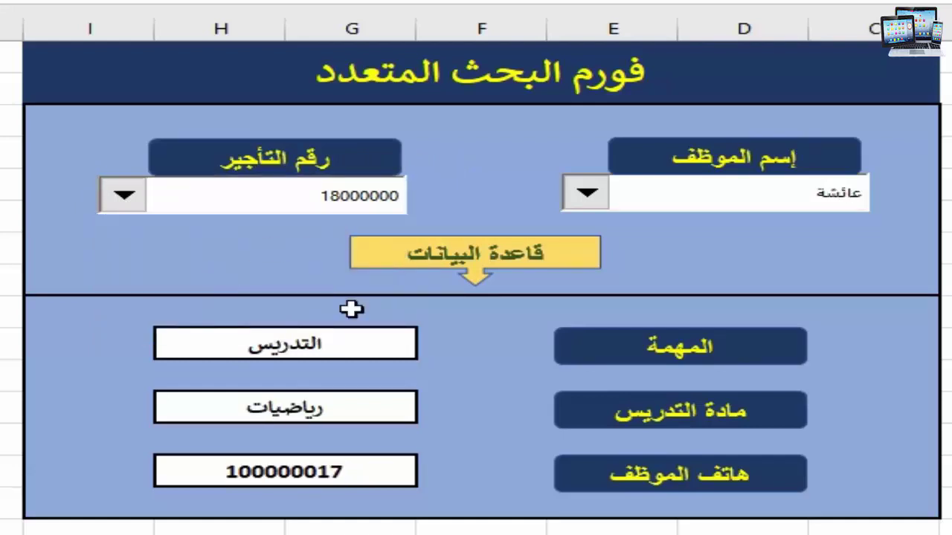
pyautogui.click(121, 197)
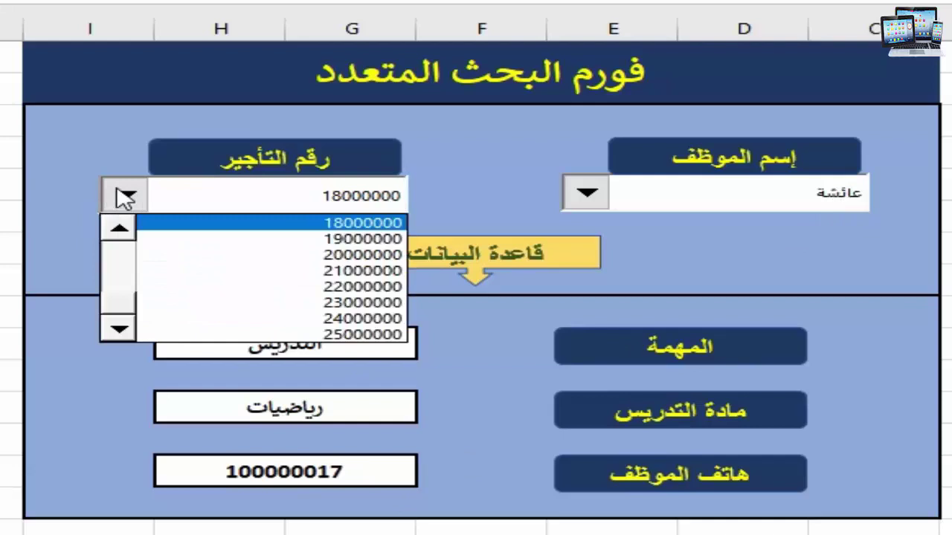
pyautogui.click(262, 305)
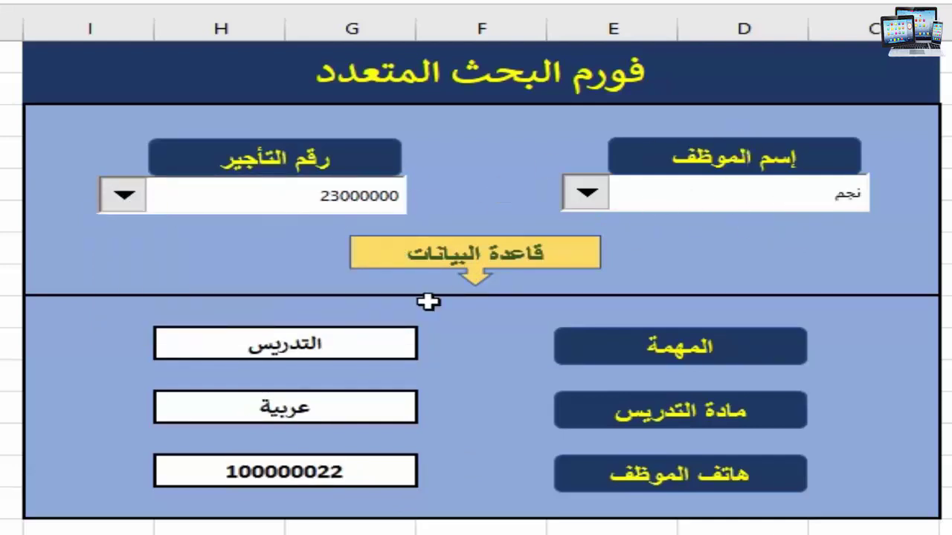
pyautogui.click(124, 196)
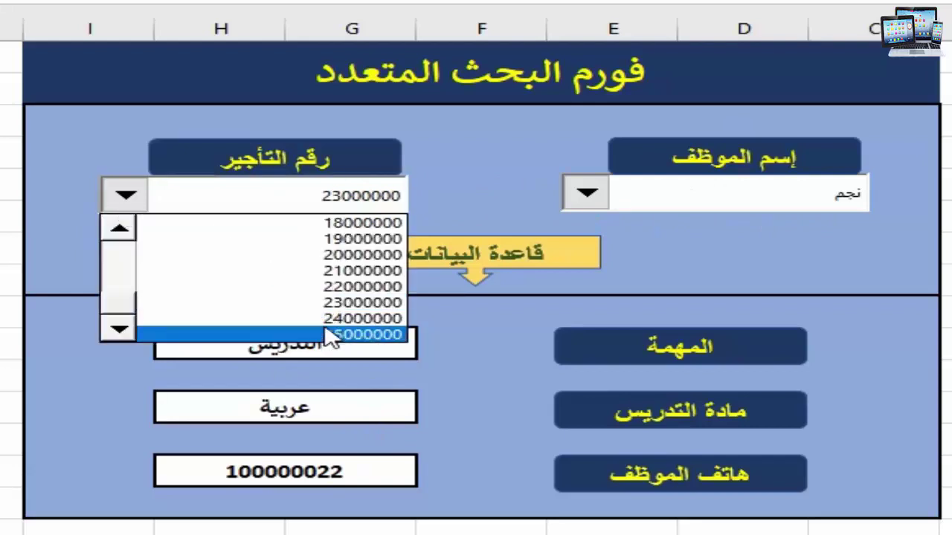
pyautogui.click(331, 337)
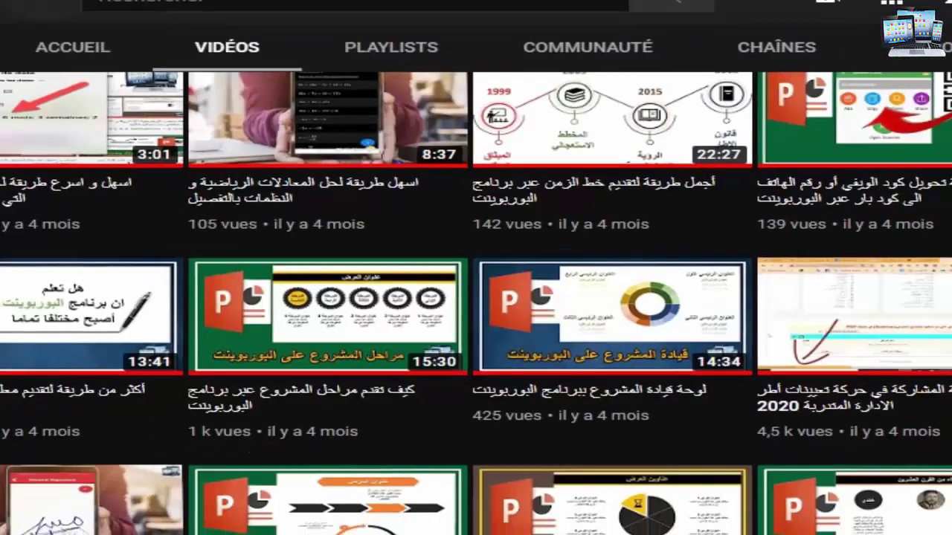
pyautogui.scroll(-3, 472, 370)
pyautogui.scroll(-2, 472, 370)
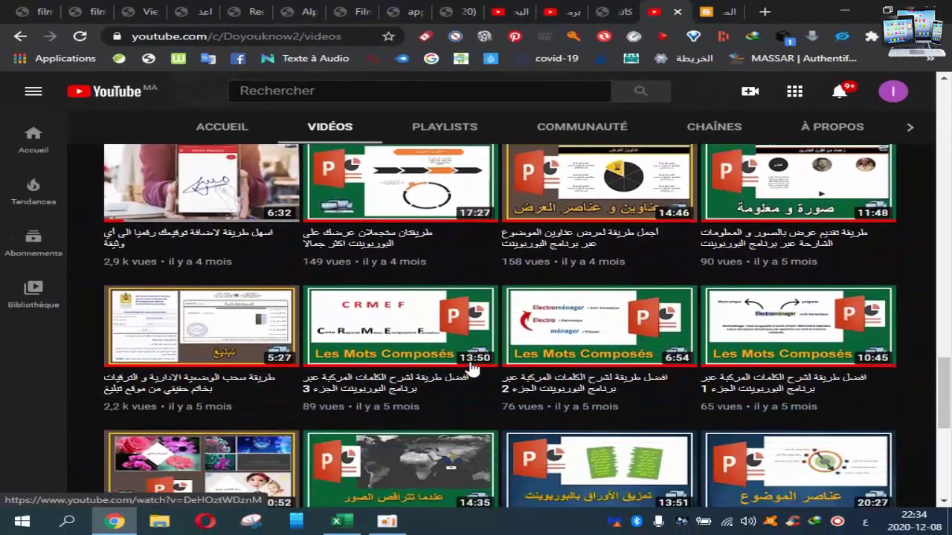
pyautogui.scroll(-3, 472, 368)
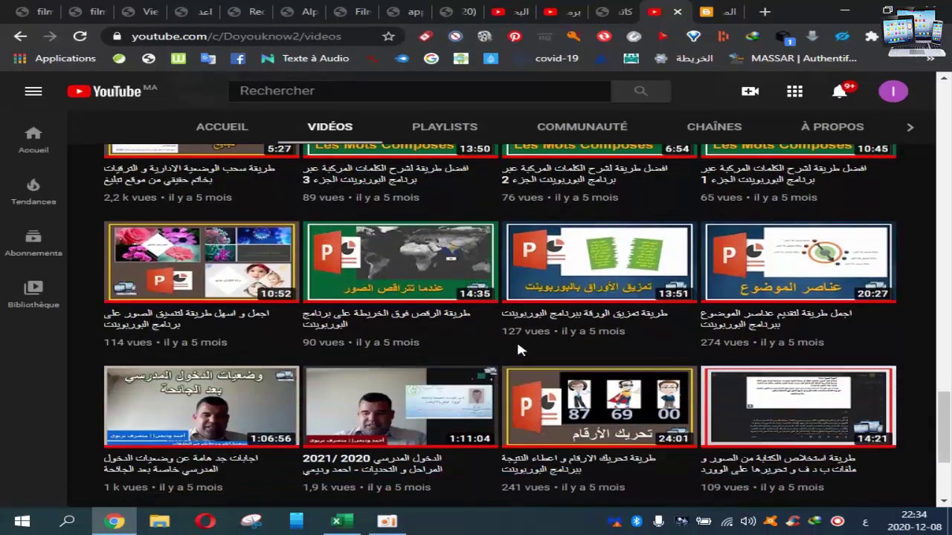
pyautogui.scroll(-3, 516, 339)
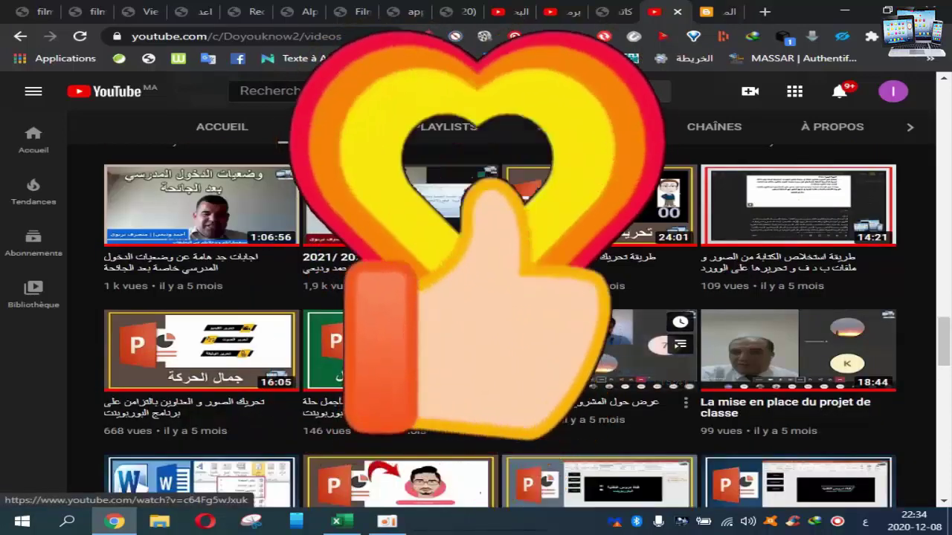
pyautogui.scroll(-1, 516, 339)
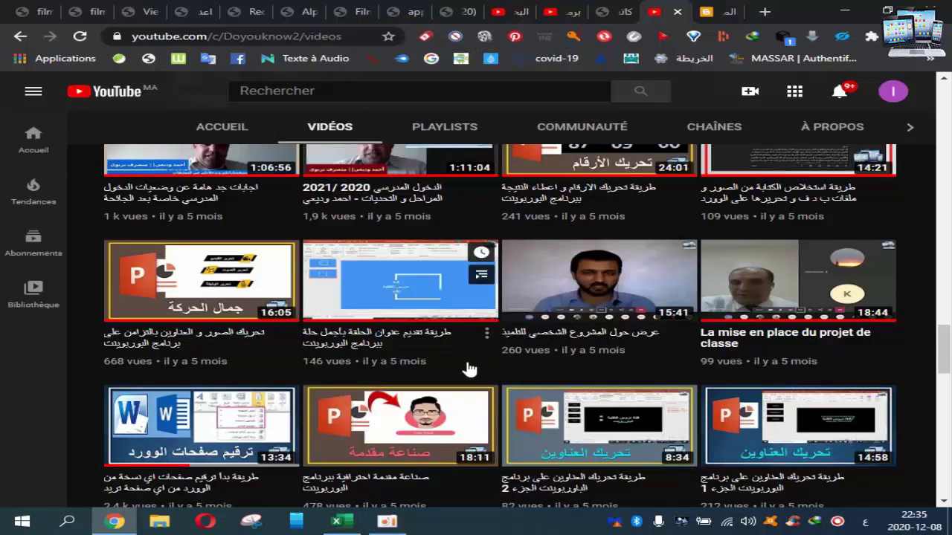
pyautogui.press('F2')
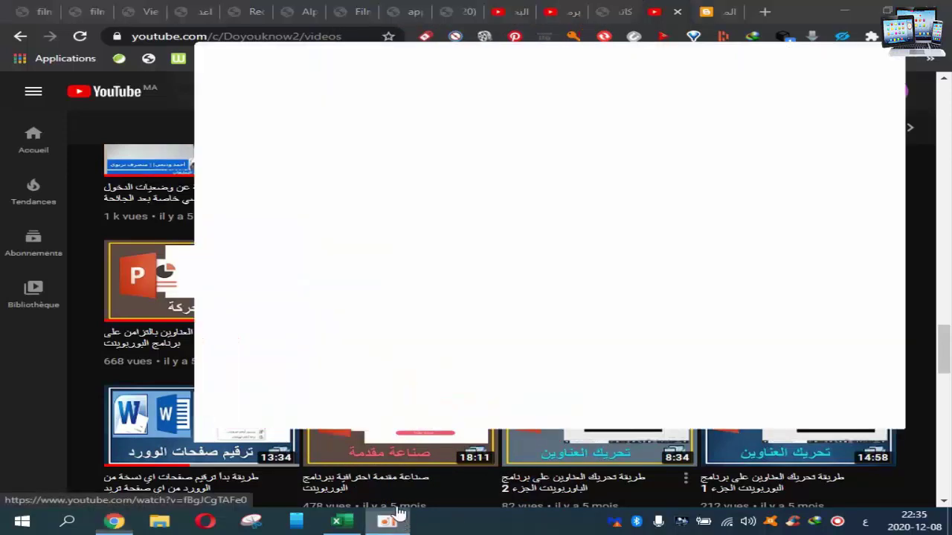